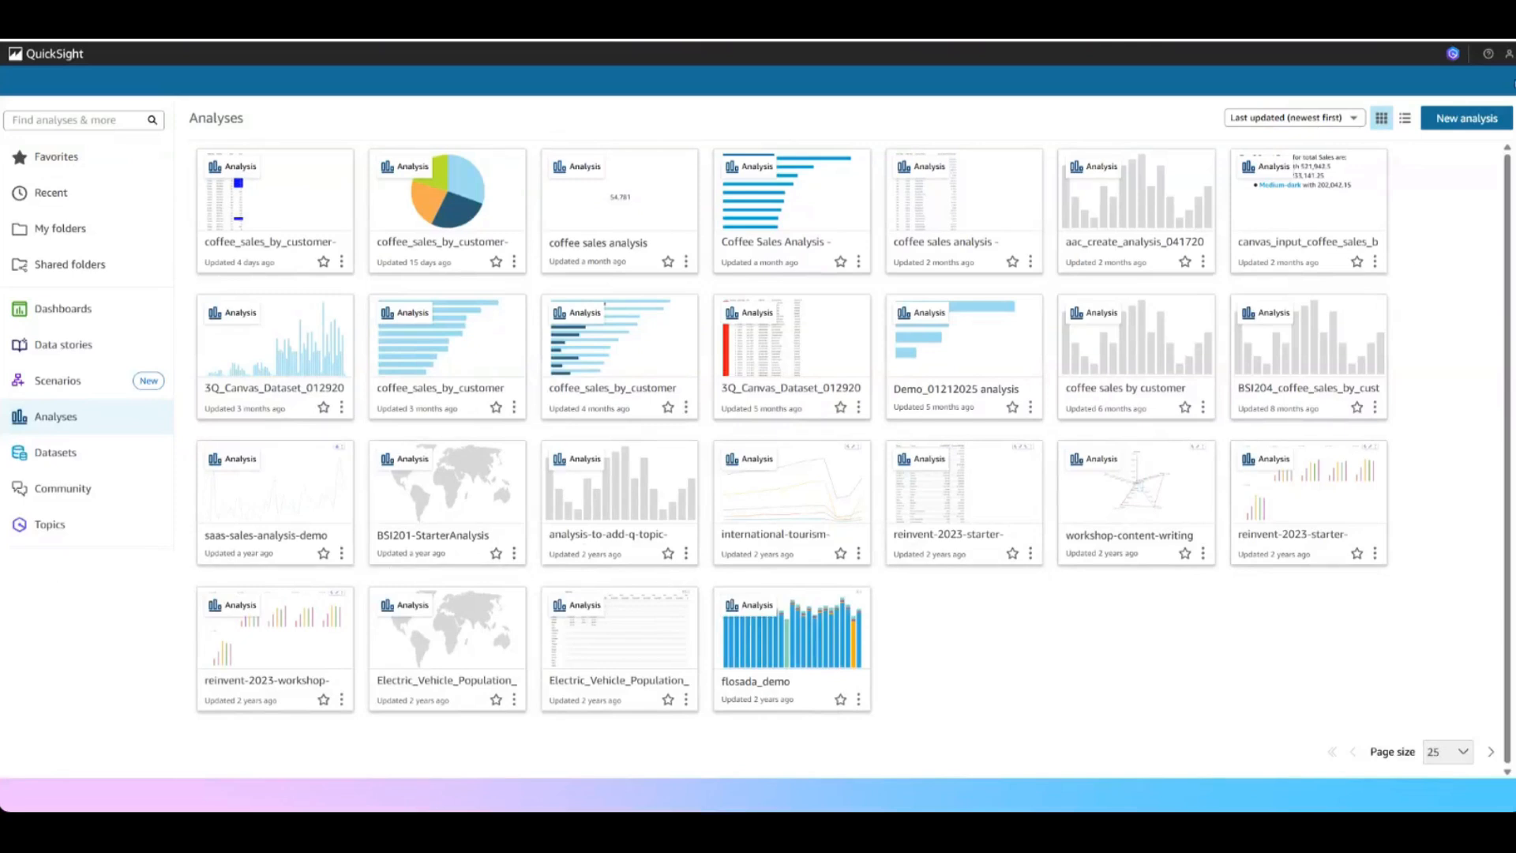
Open the settings for managing QuickSight's access to AWS services in the account's security and permissions
left_click(1508, 53)
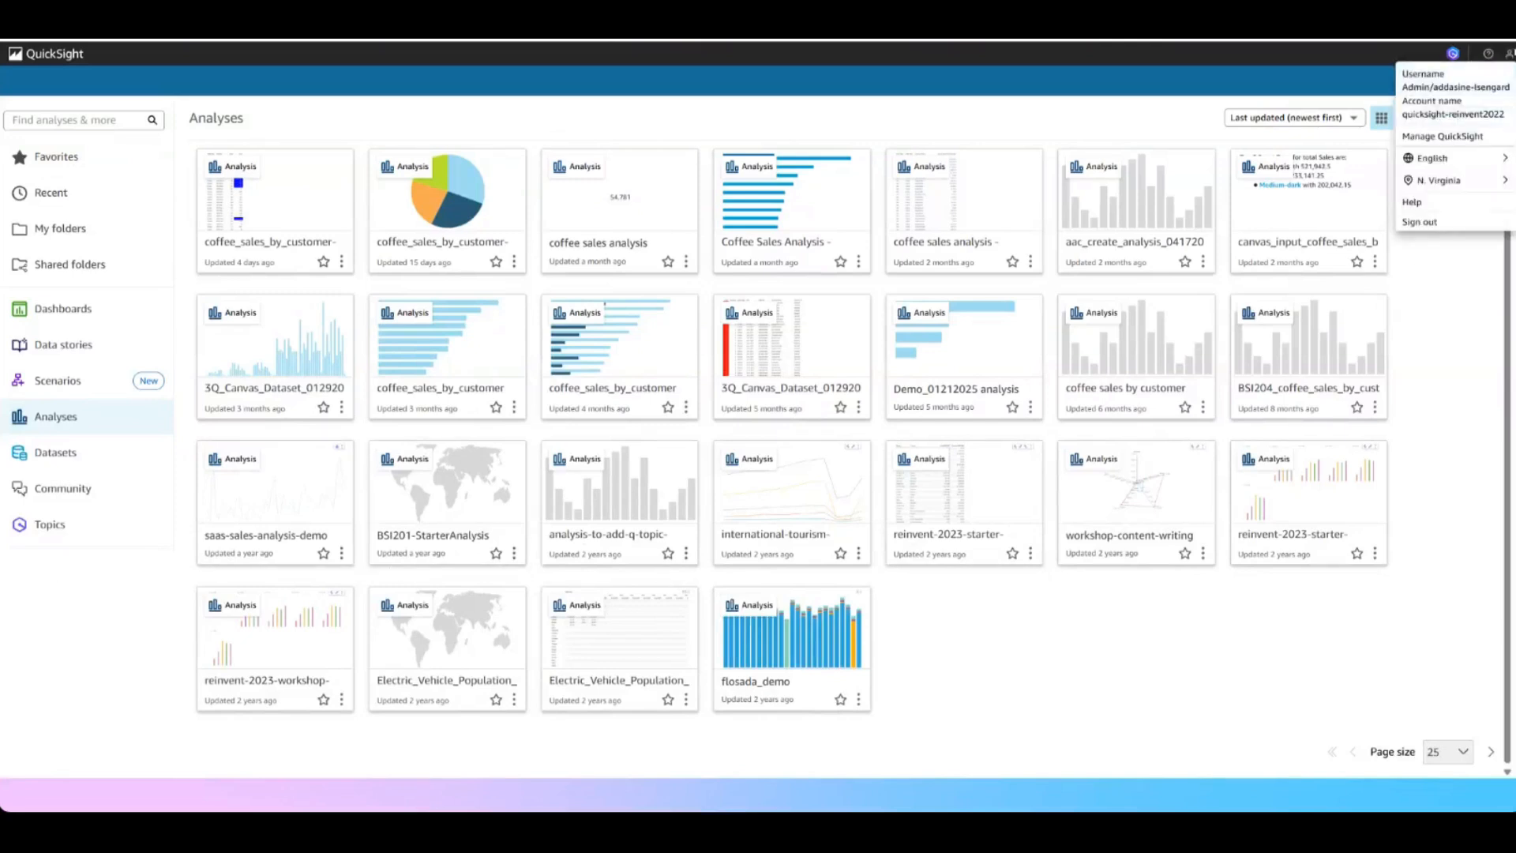
left_click(1435, 137)
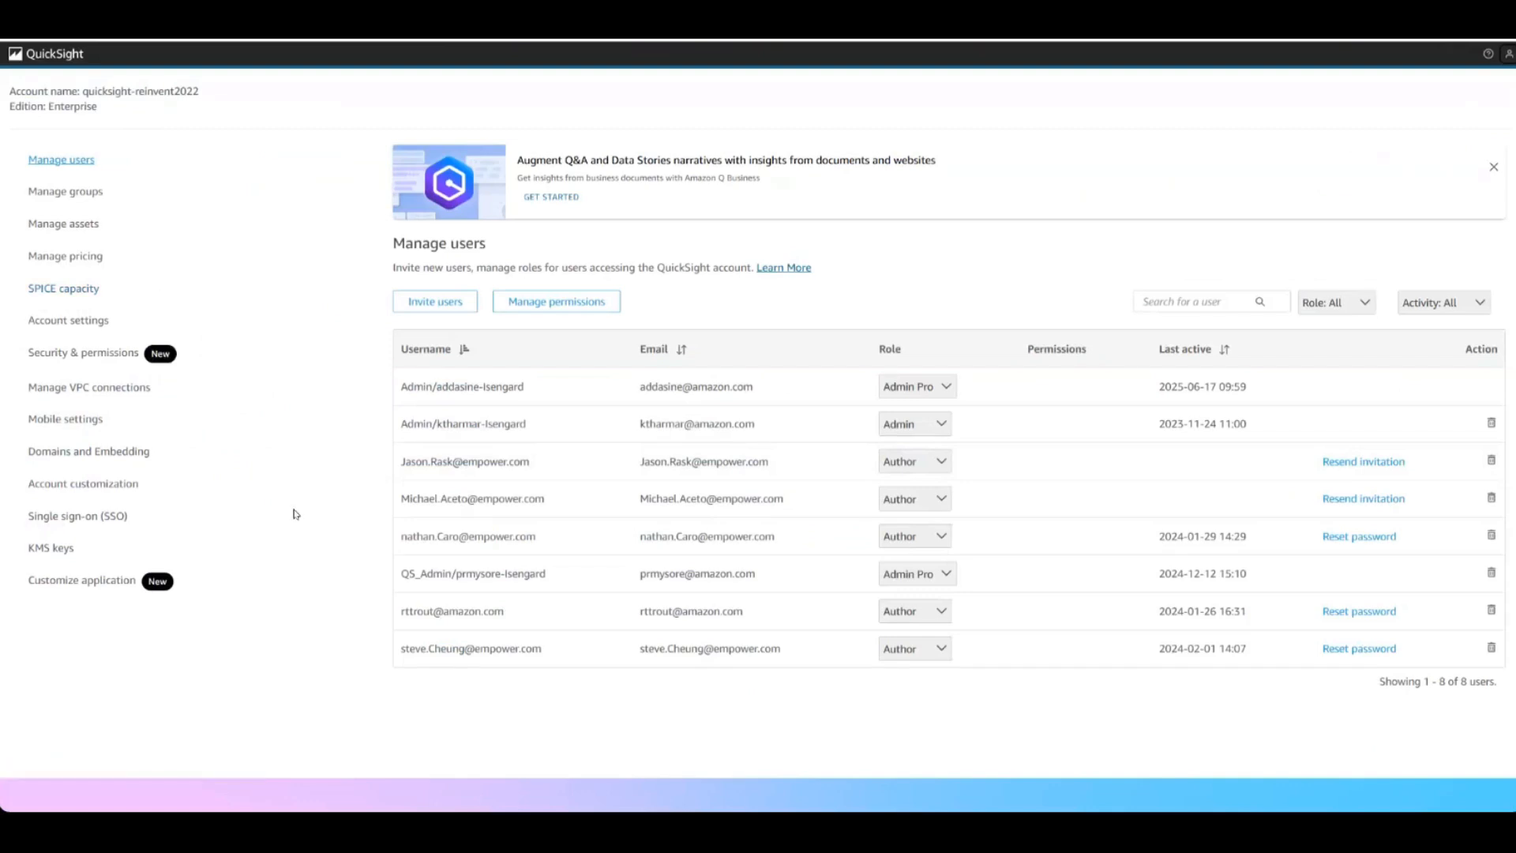
left_click(85, 353)
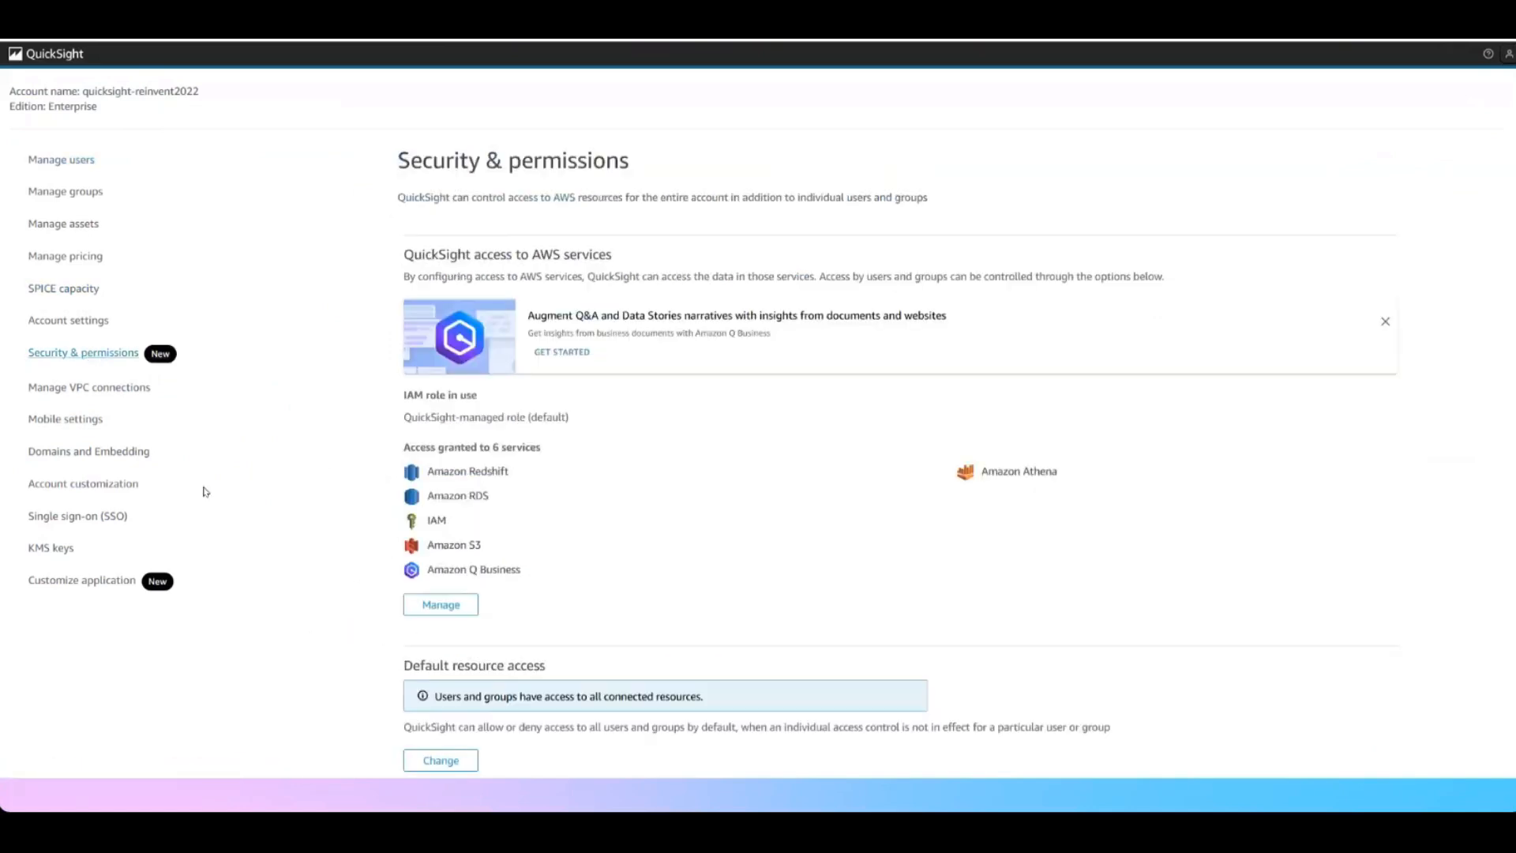
left_click(440, 605)
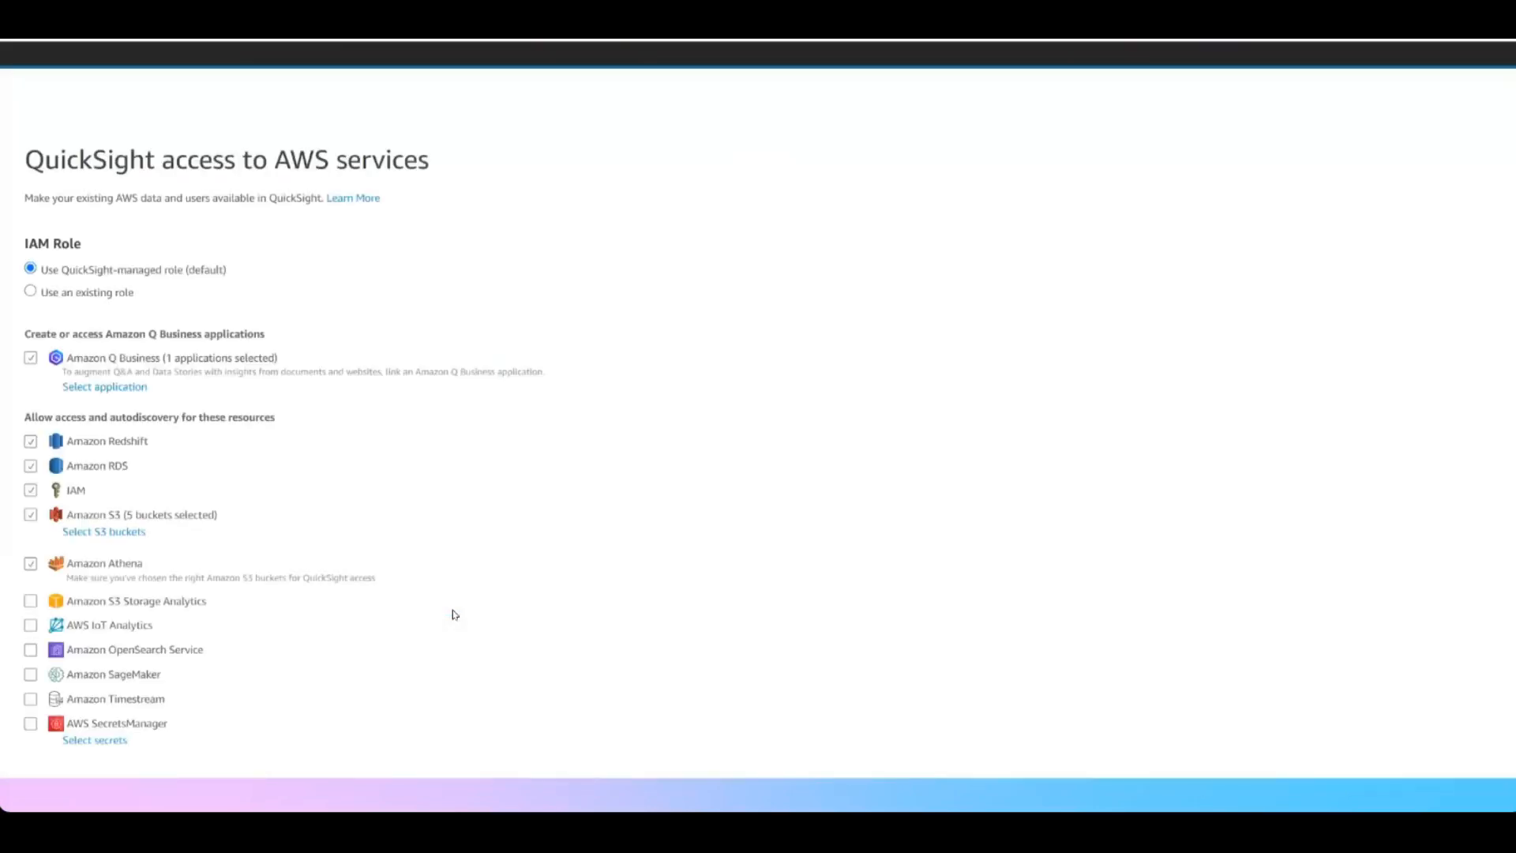
Create an Amazon Q Business application named New_QuickSight_application_Q_demo for the US East (N. Virginia) region
left_click(99, 388)
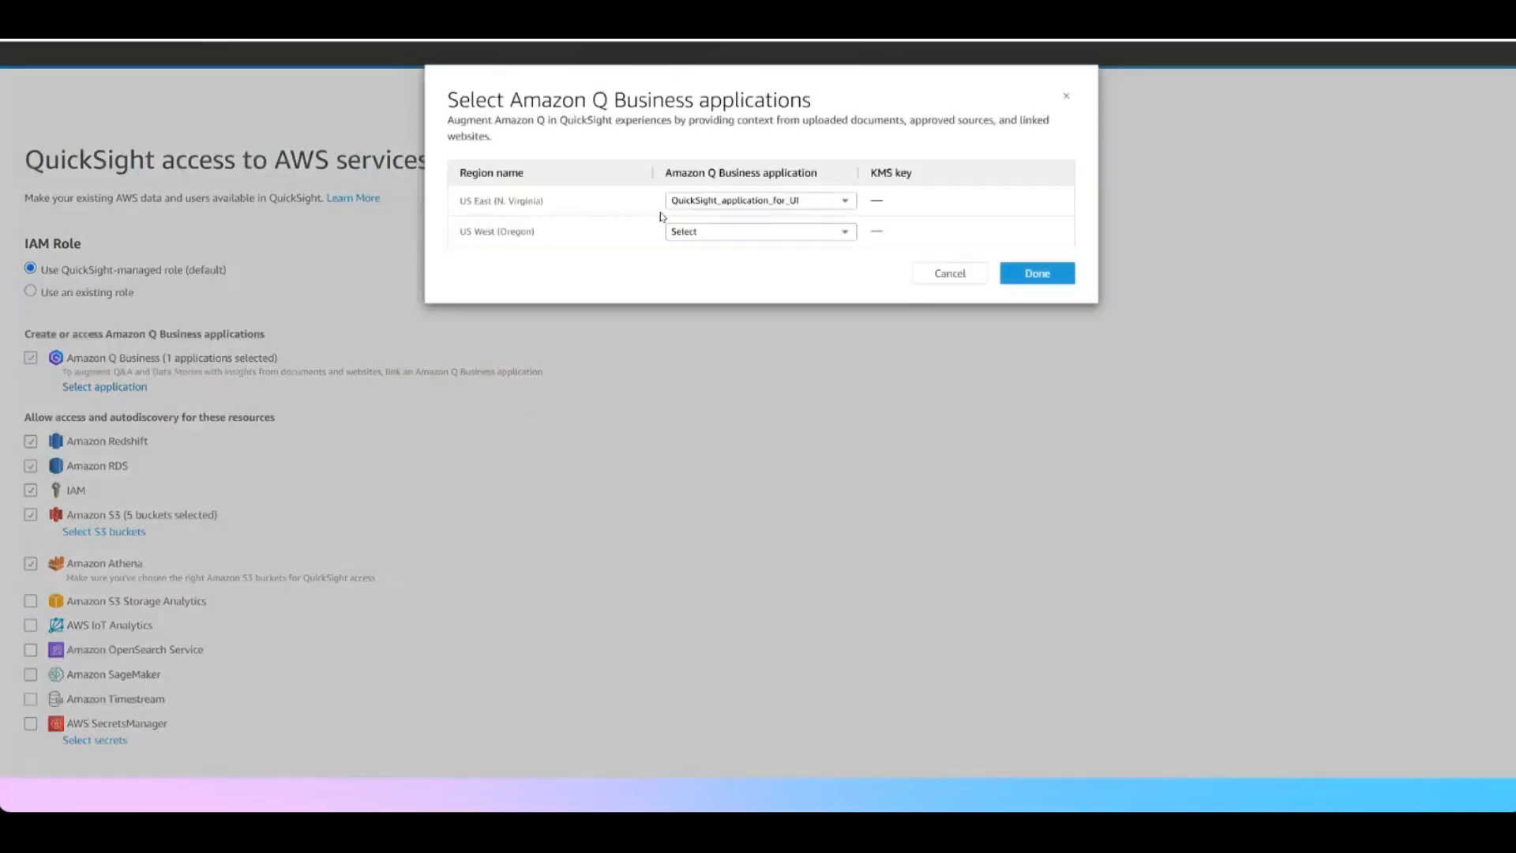
left_click(800, 203)
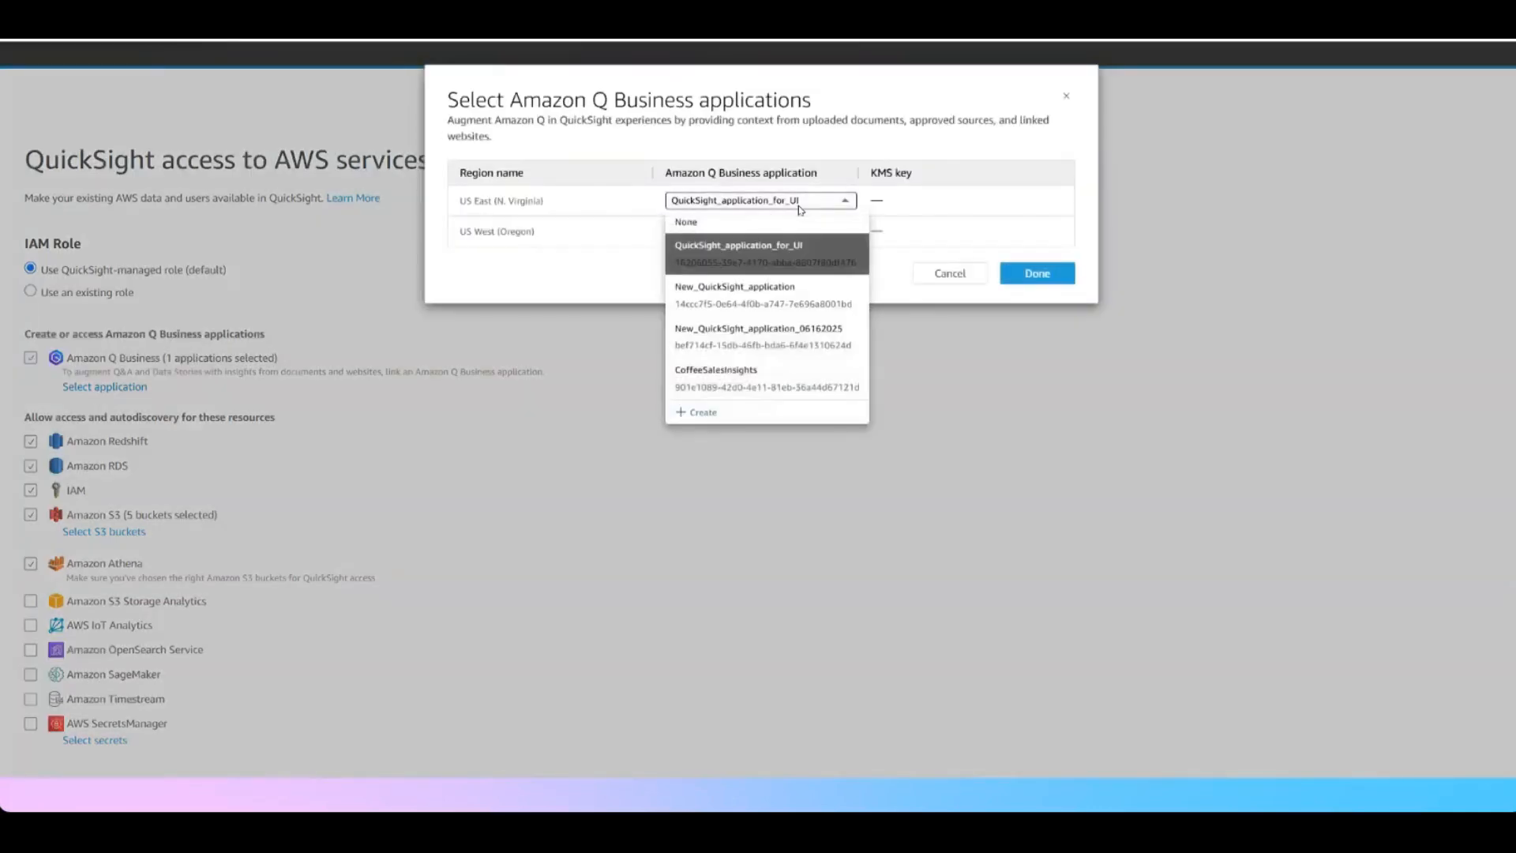
left_click(709, 413)
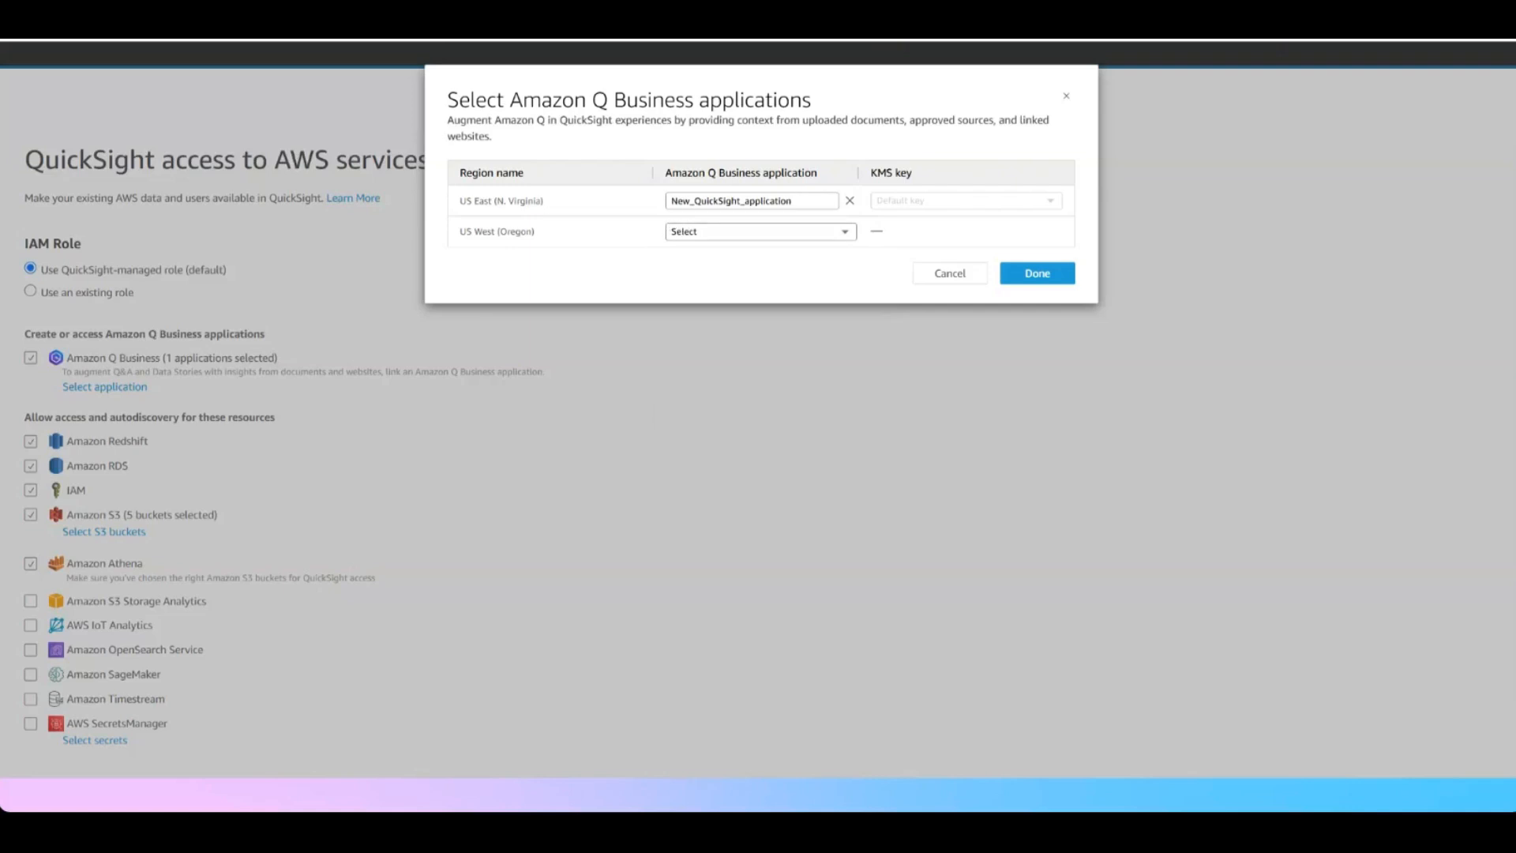
left_click(792, 200)
type("_Q_demo")
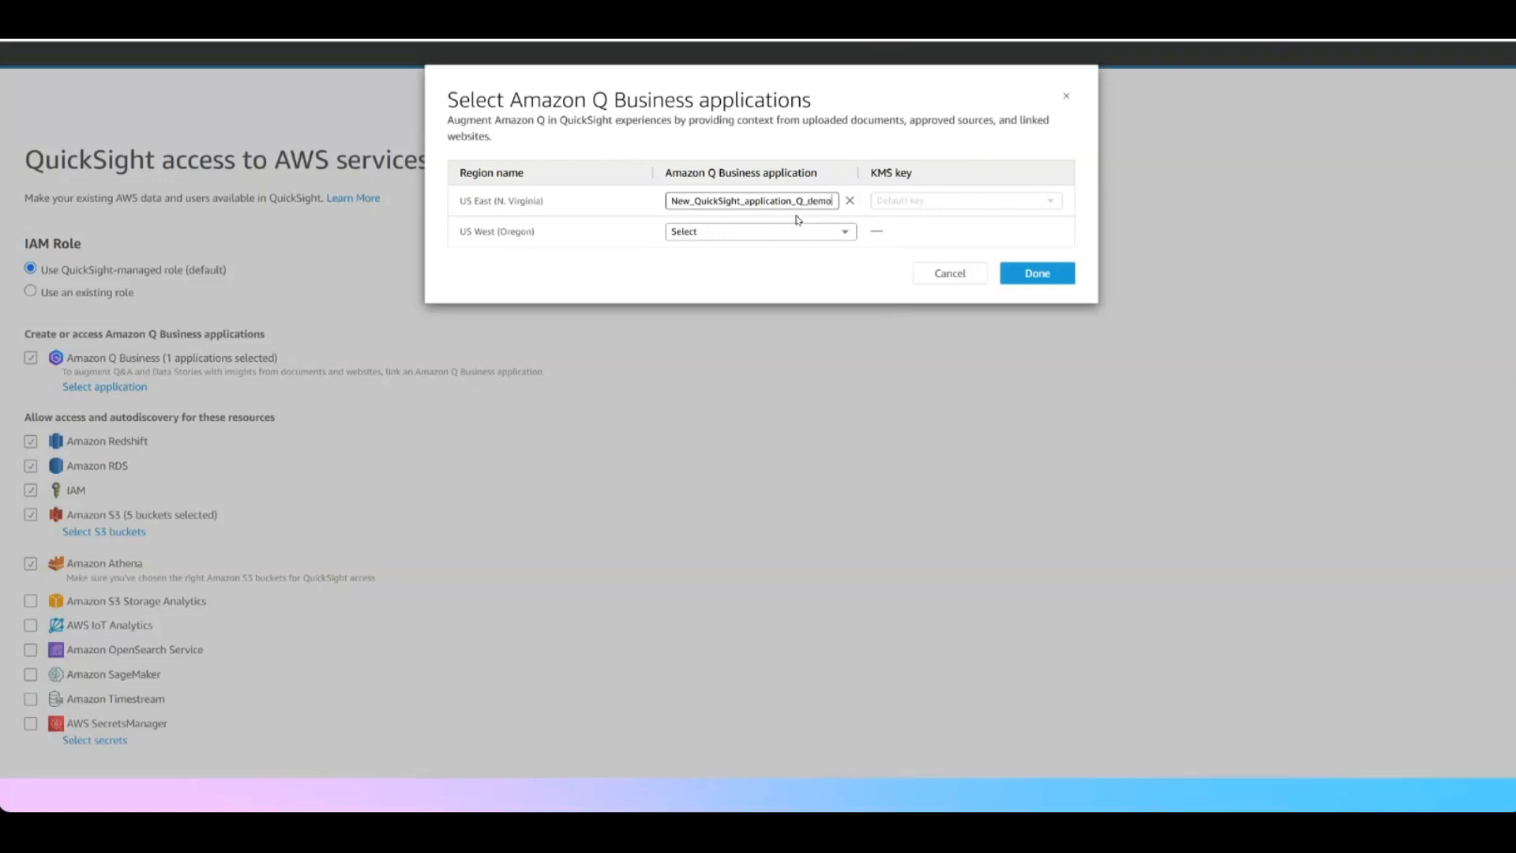
left_click(1038, 275)
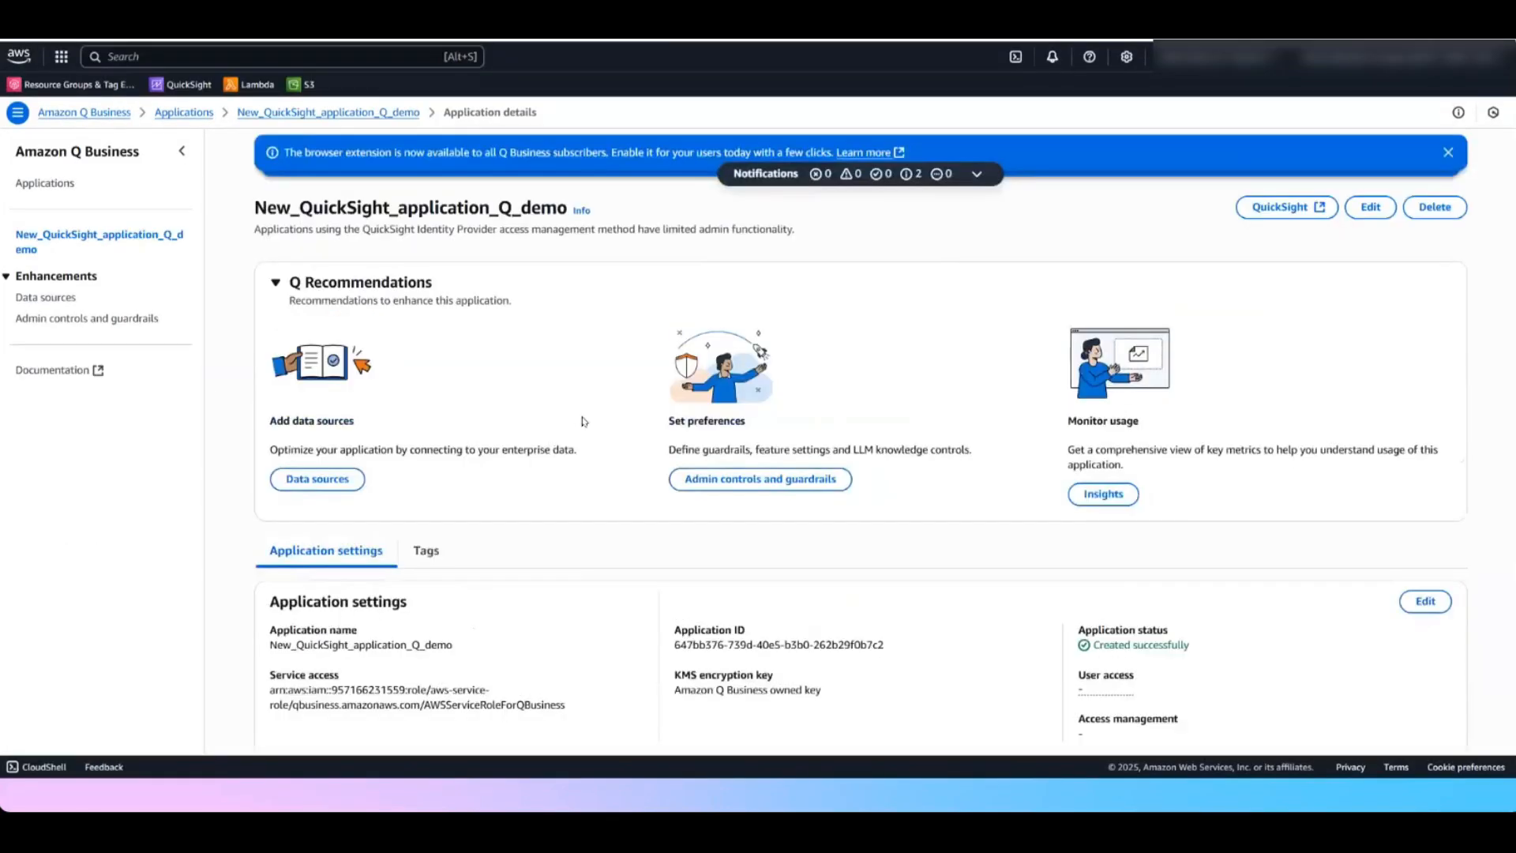
In the Amazon Q Business console, add a Starter index to the New_QuickSight_application_Q_demo application from its data sources
left_click(1448, 152)
left_click(1447, 153)
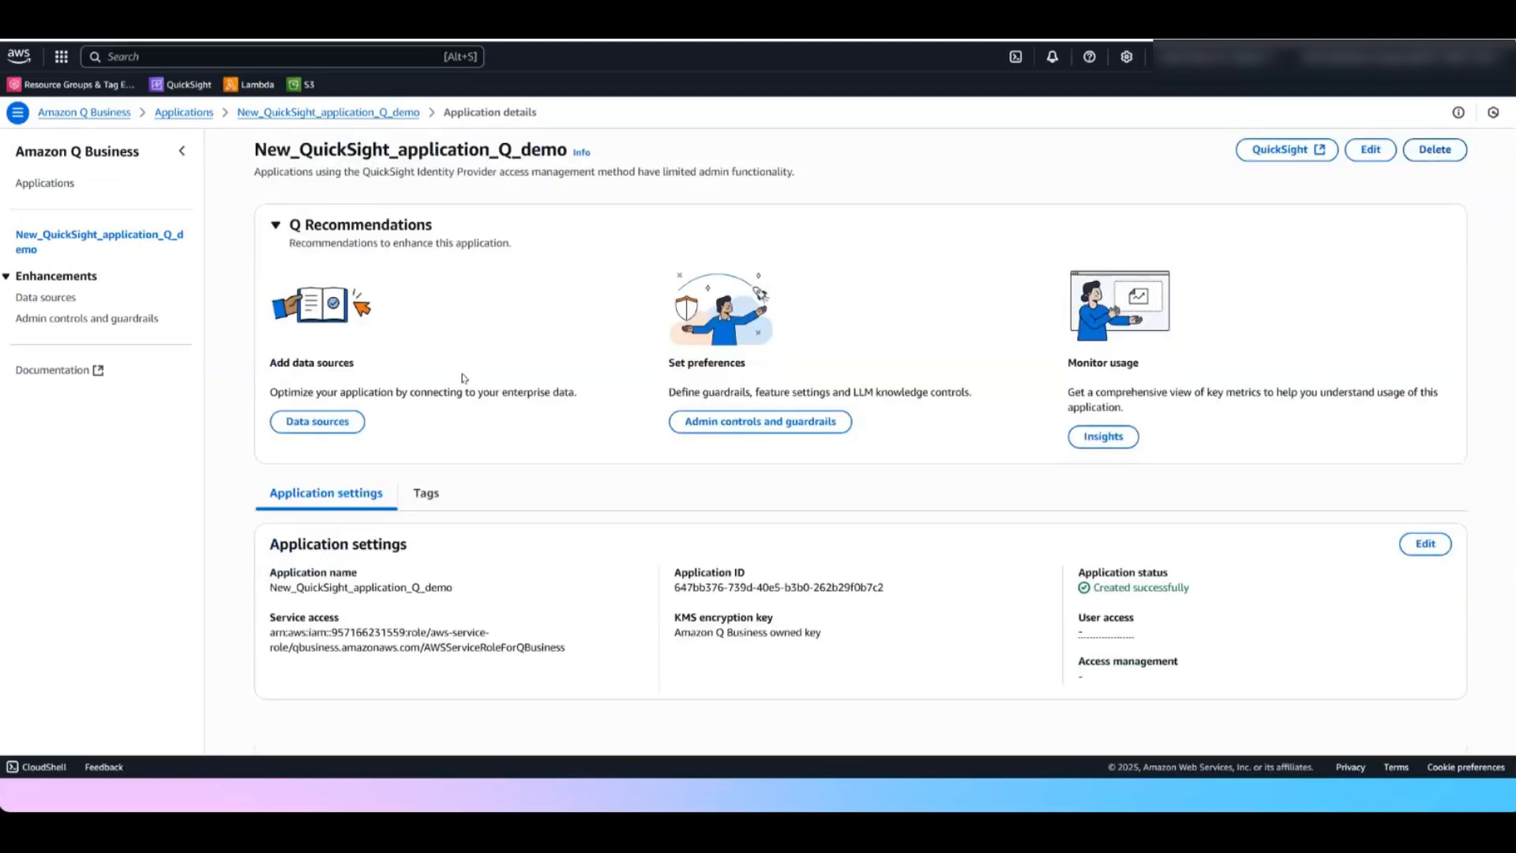
left_click(332, 426)
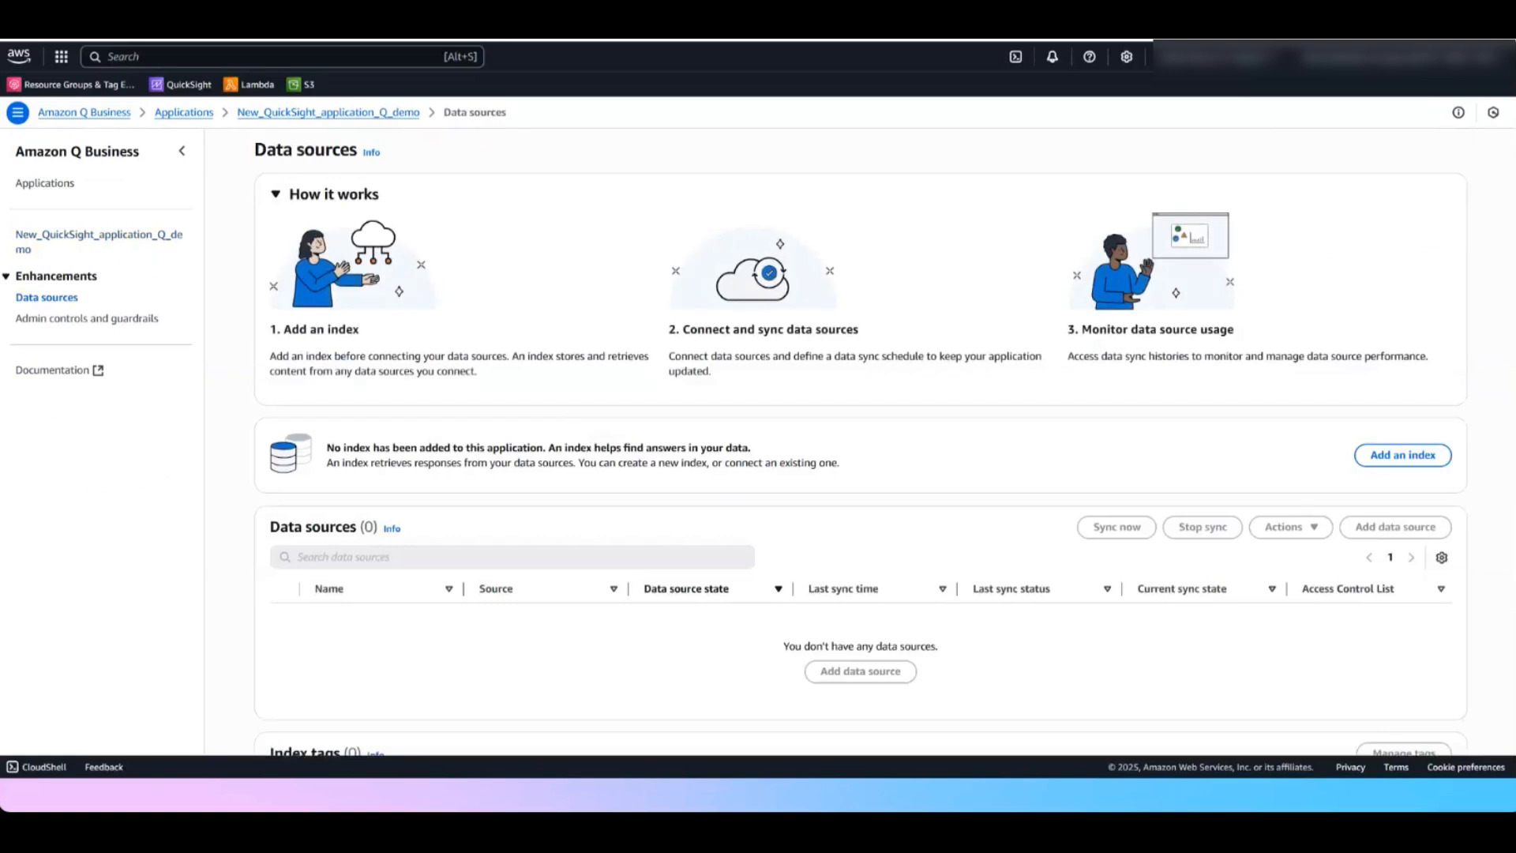
left_click(1396, 457)
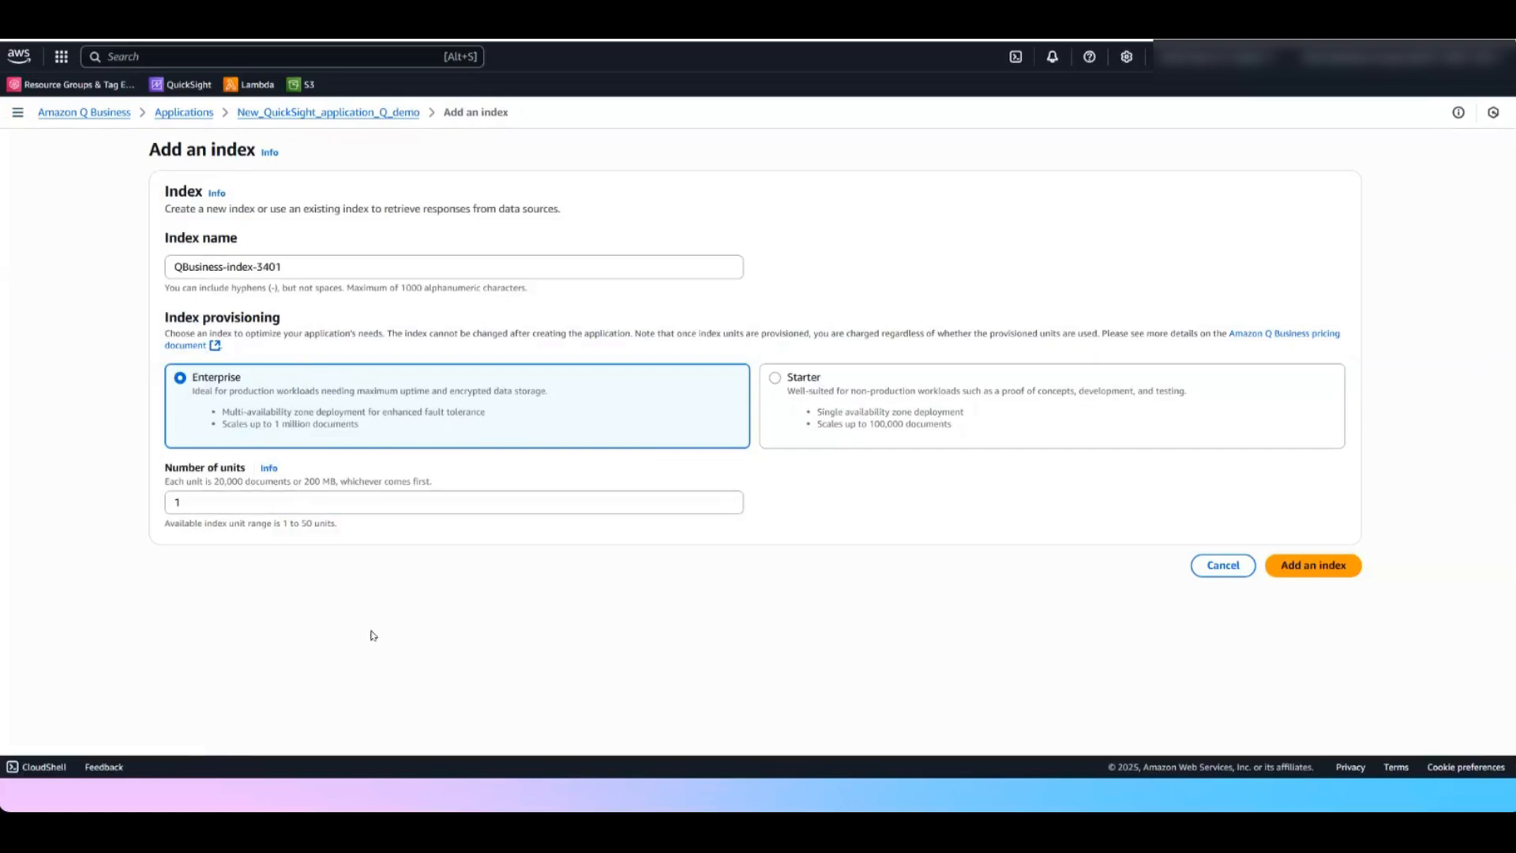
left_click(814, 387)
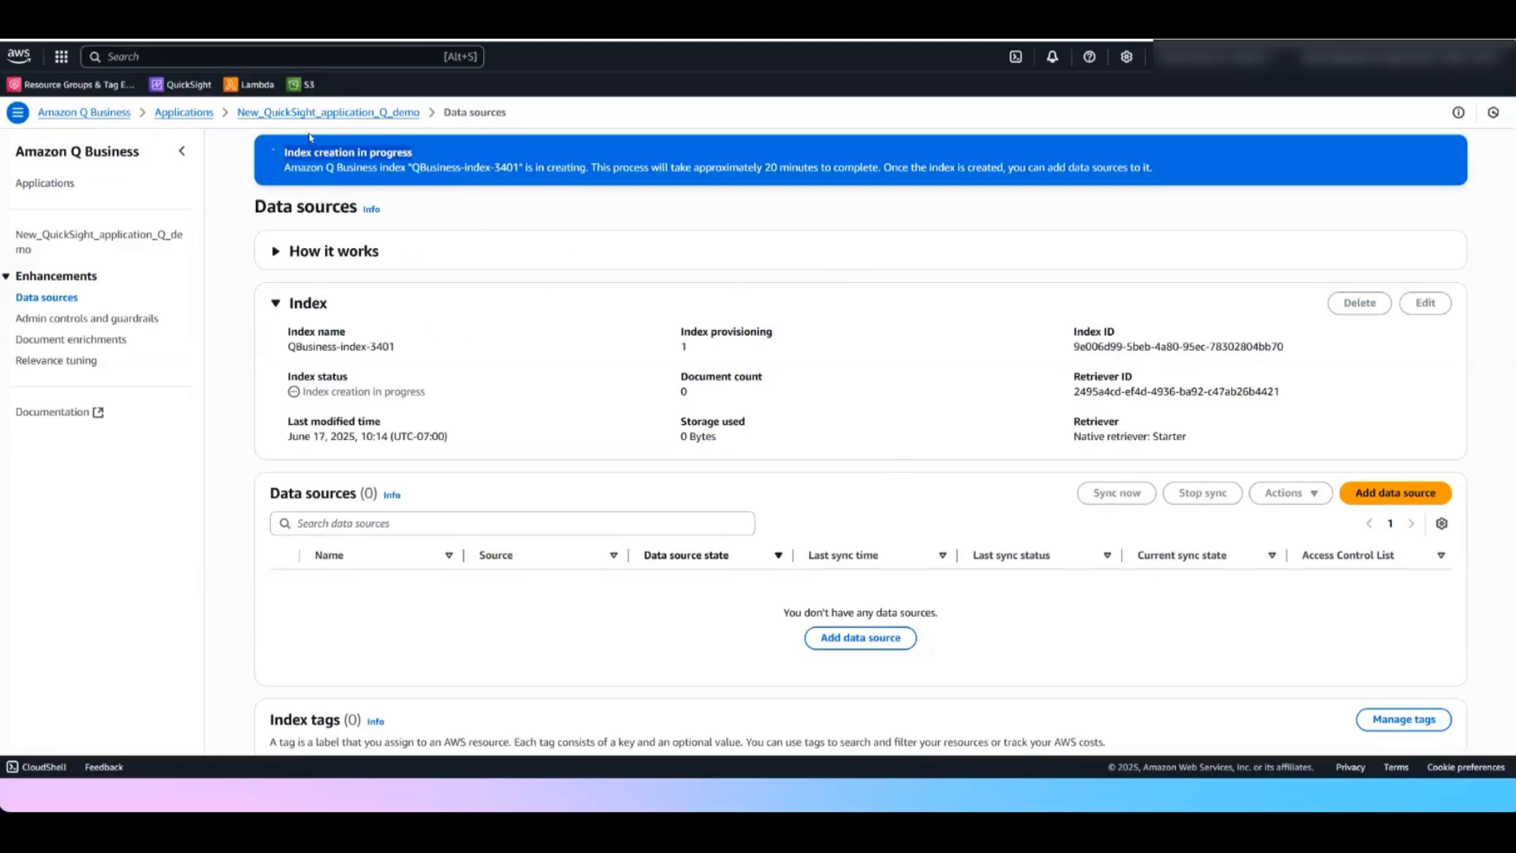
Open the data sources of the New_QuickSight_application_06162025 application from the applications list
left_click(206, 115)
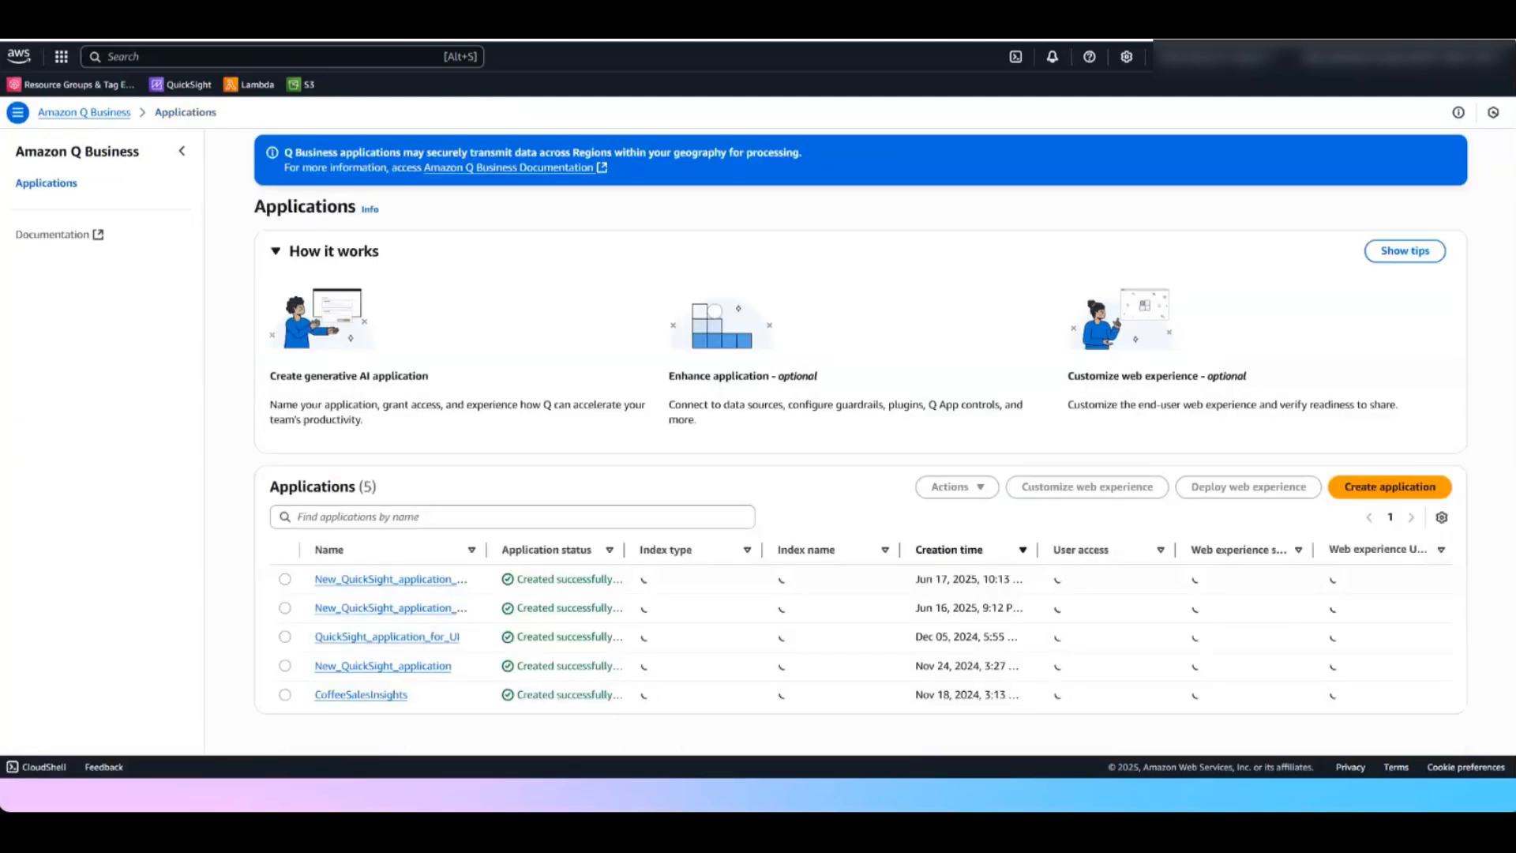
left_click(498, 608)
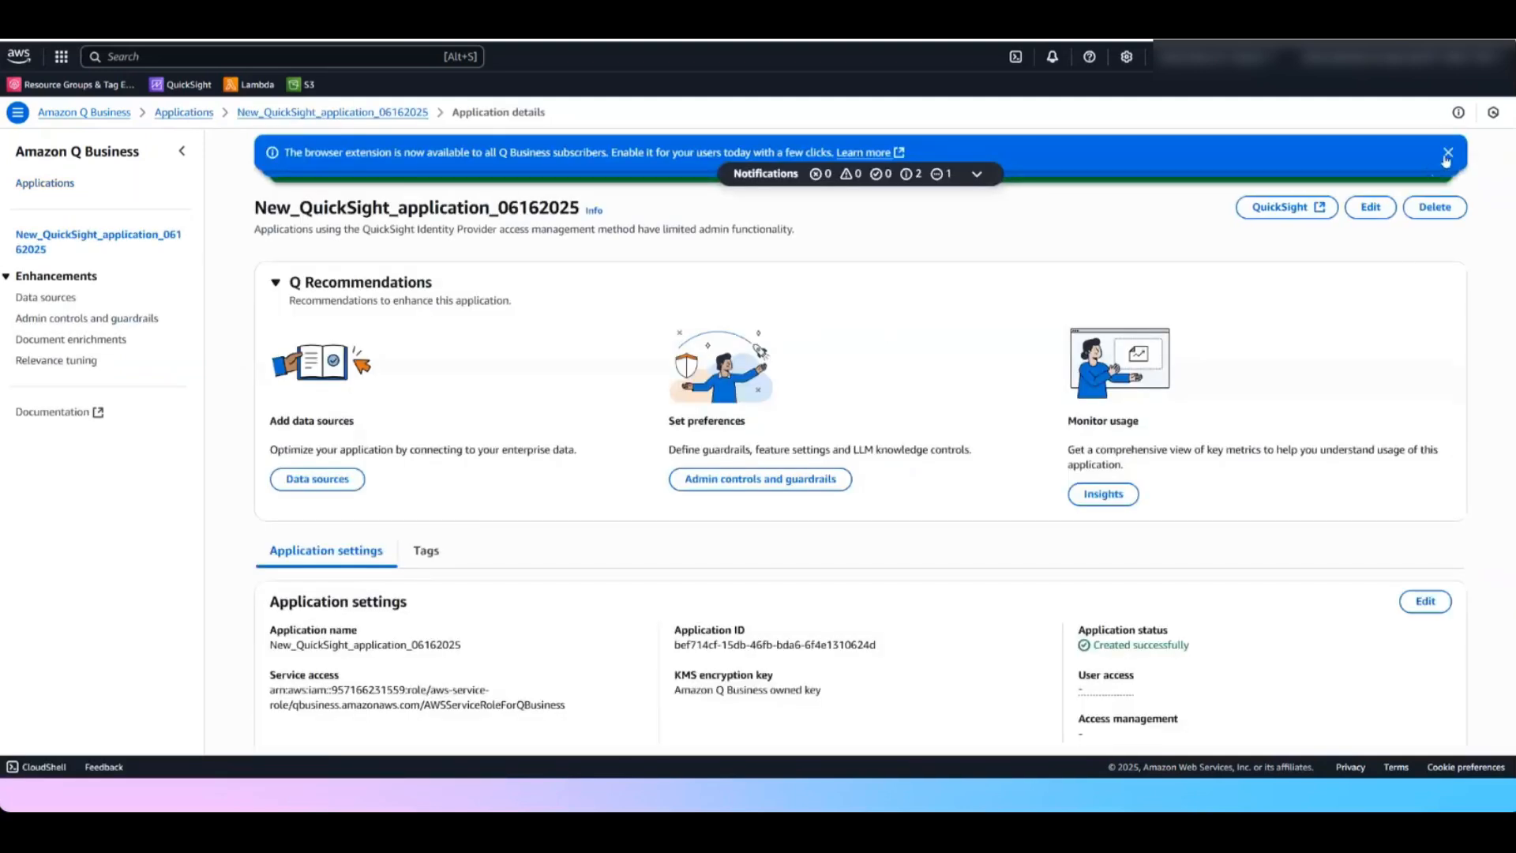
left_click(1449, 154)
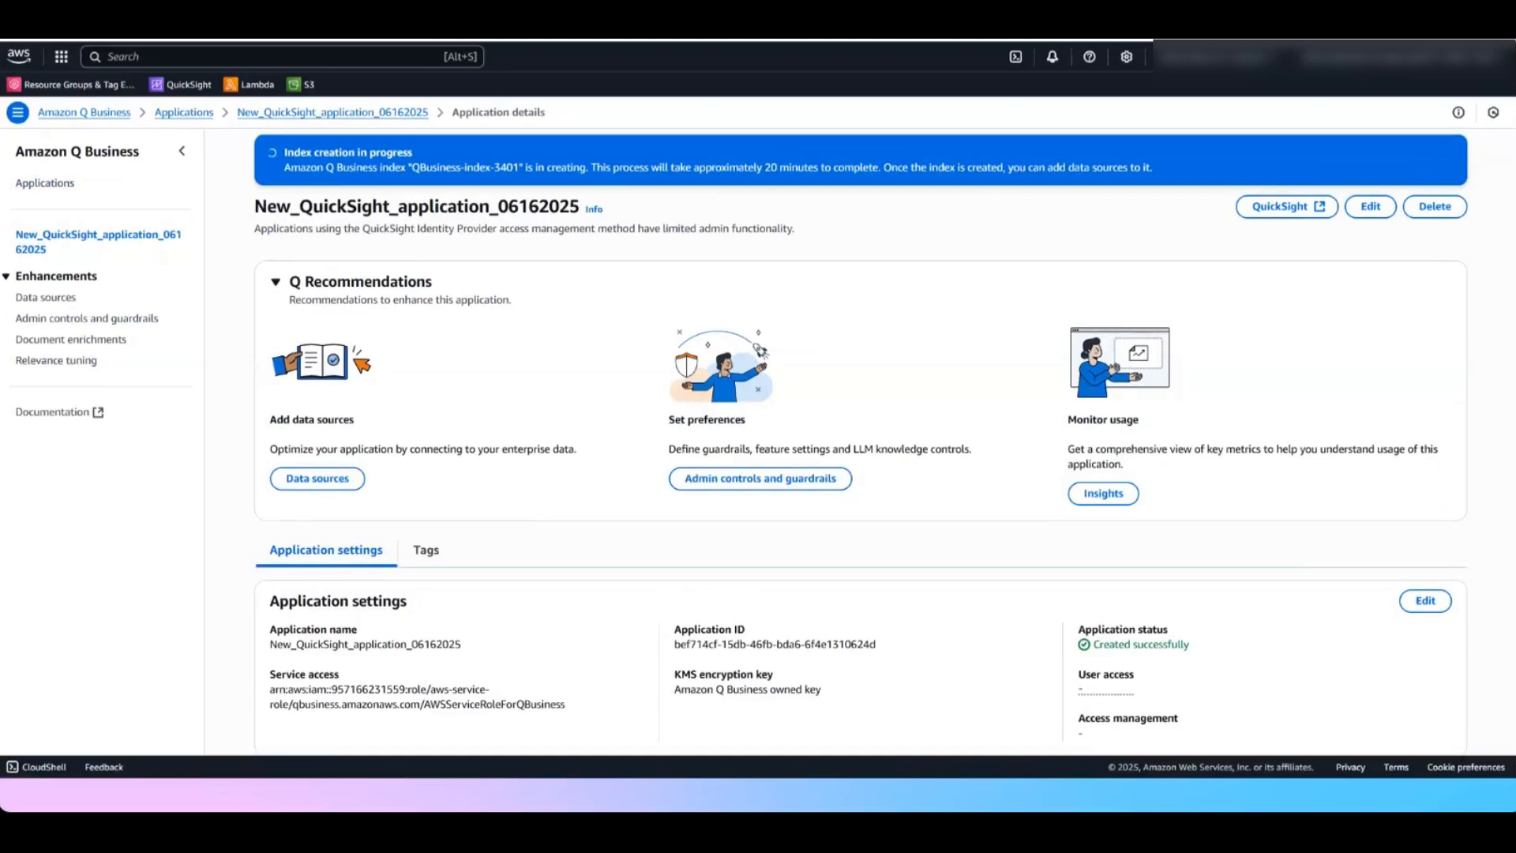
left_click_drag(254, 206, 588, 207)
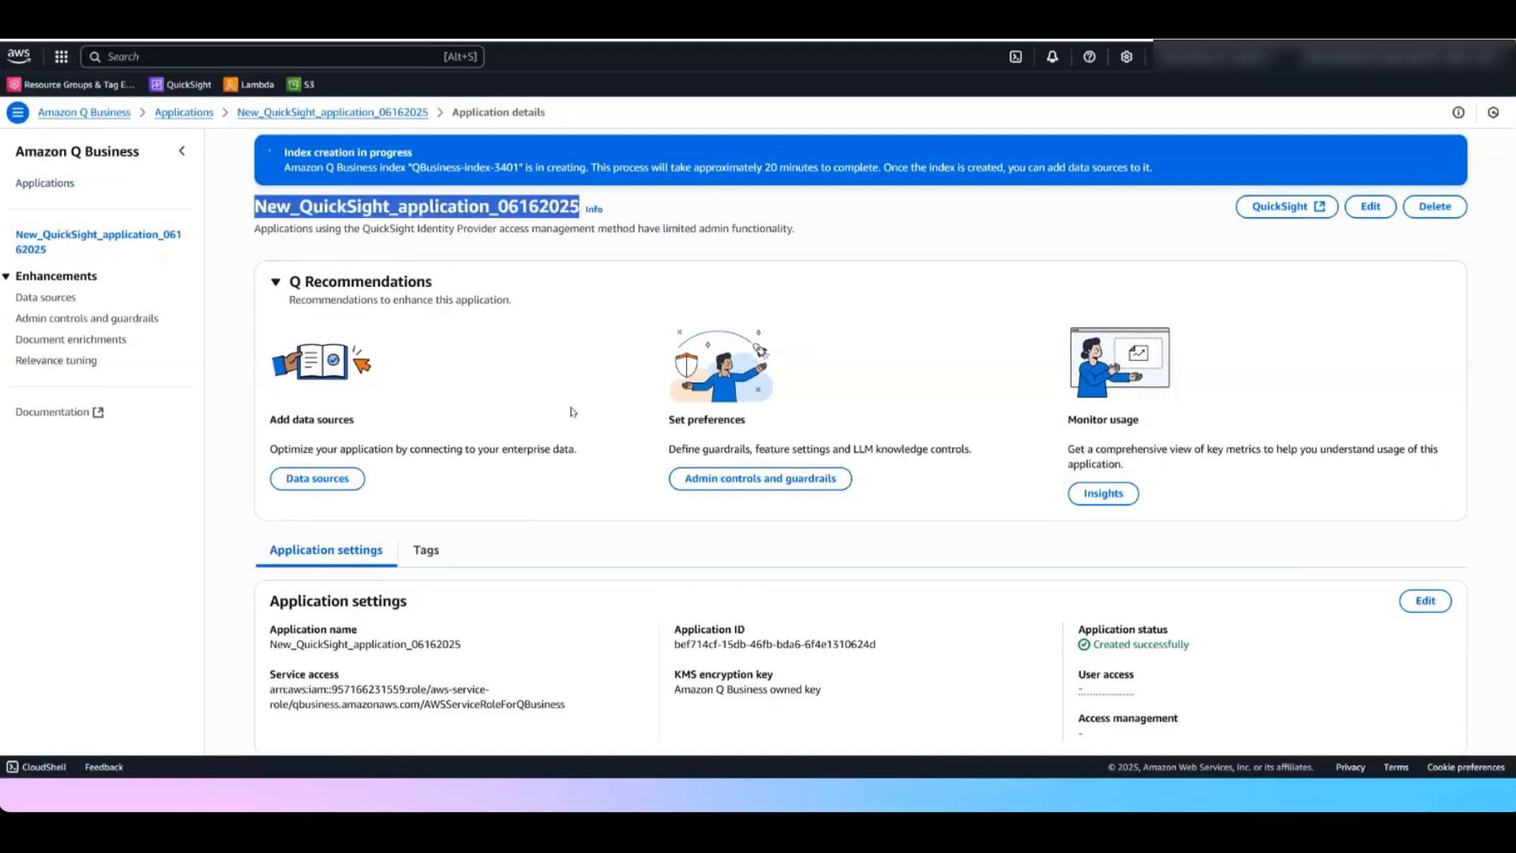
left_click(333, 479)
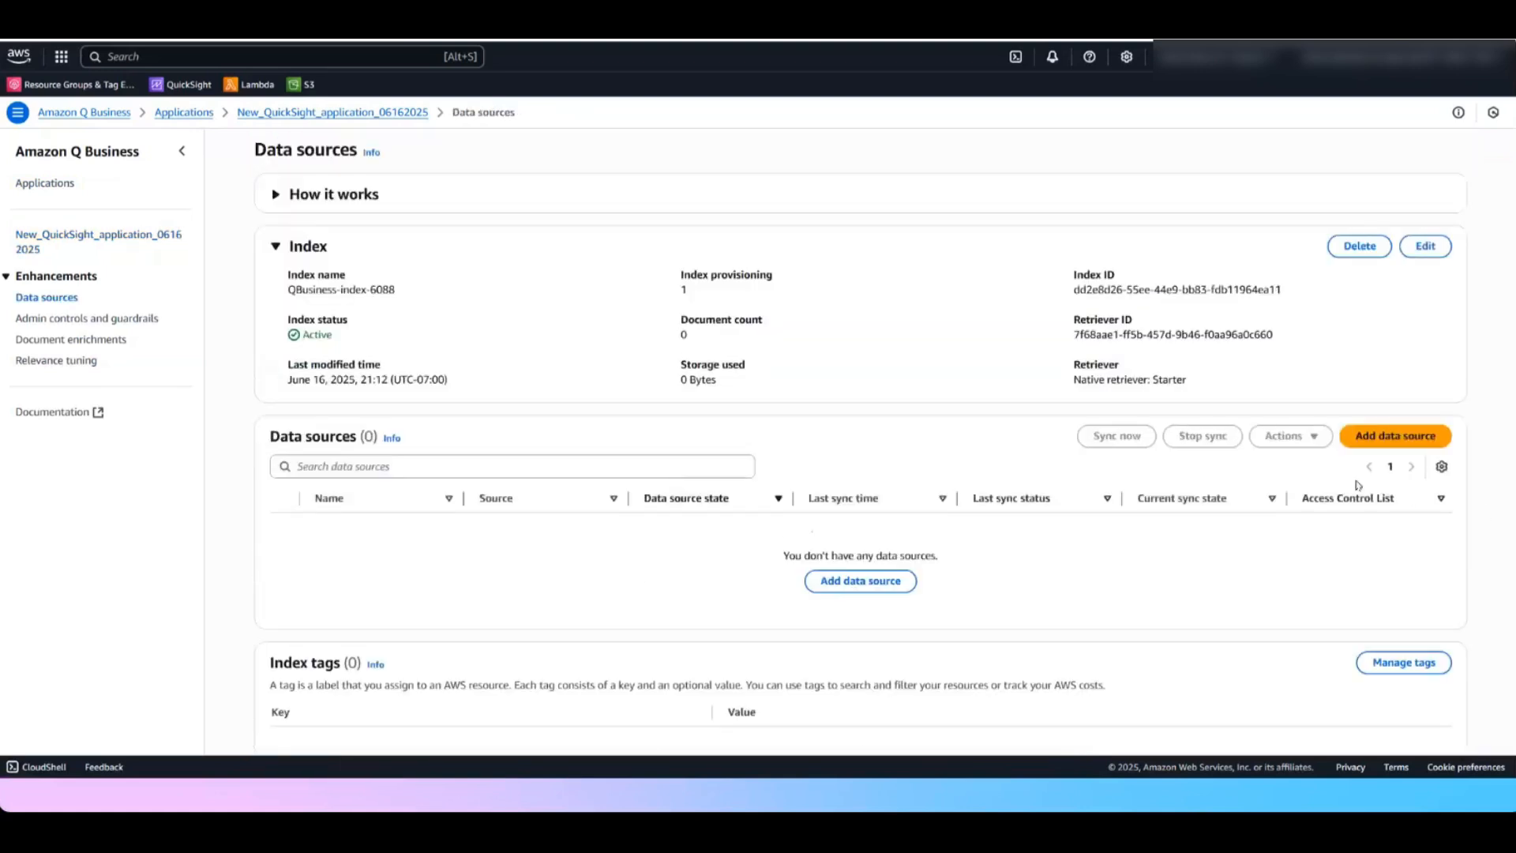
Add a file upload data source and choose Coffee Growth Plan for 2025.docx, Coffee Sales.docx and Coffee Type Definitions.docx
left_click(888, 586)
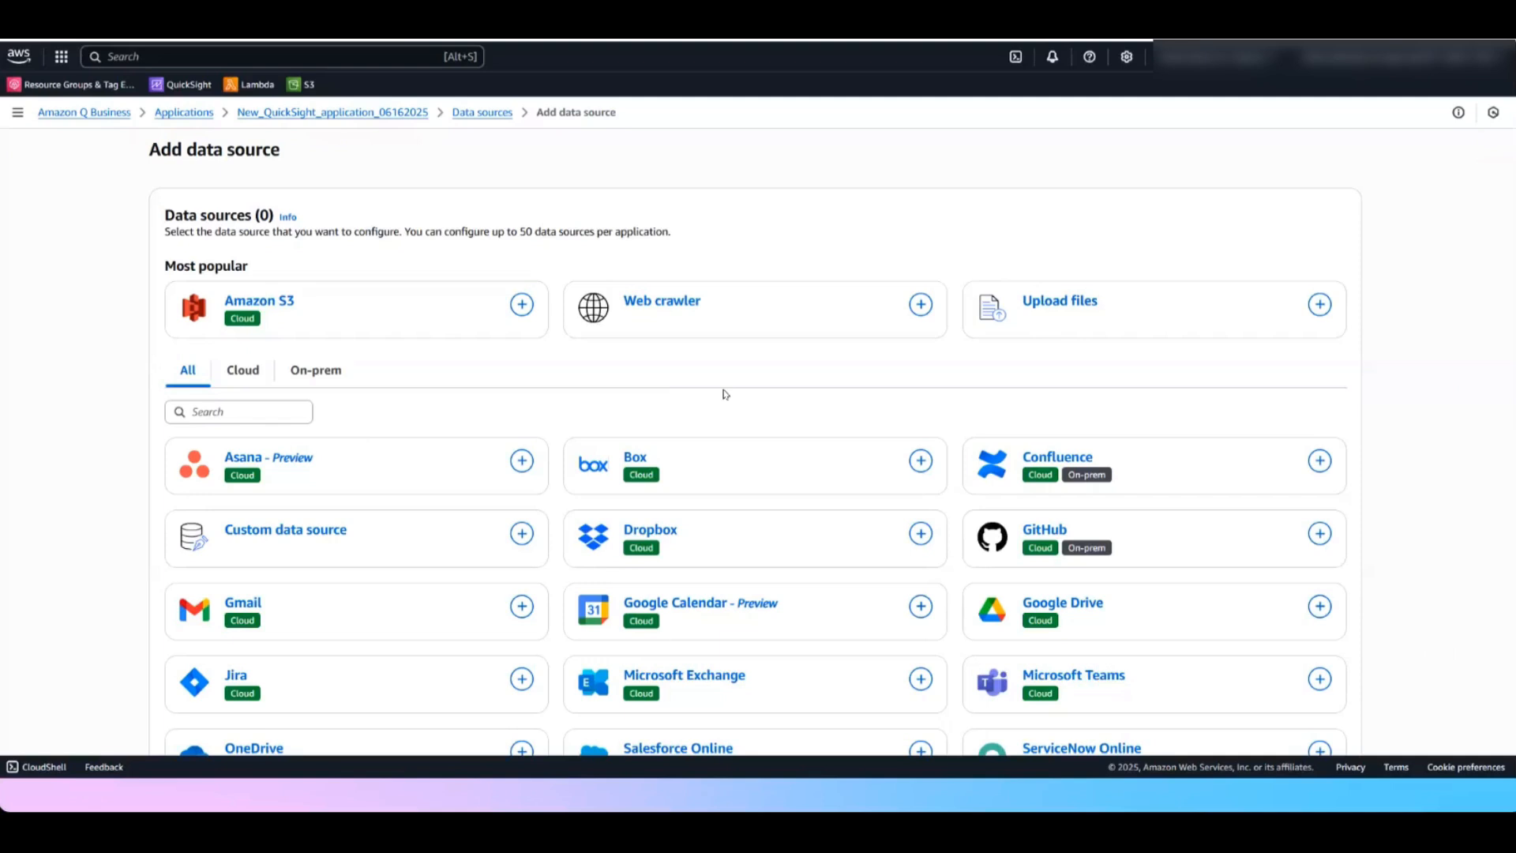
left_click(1080, 308)
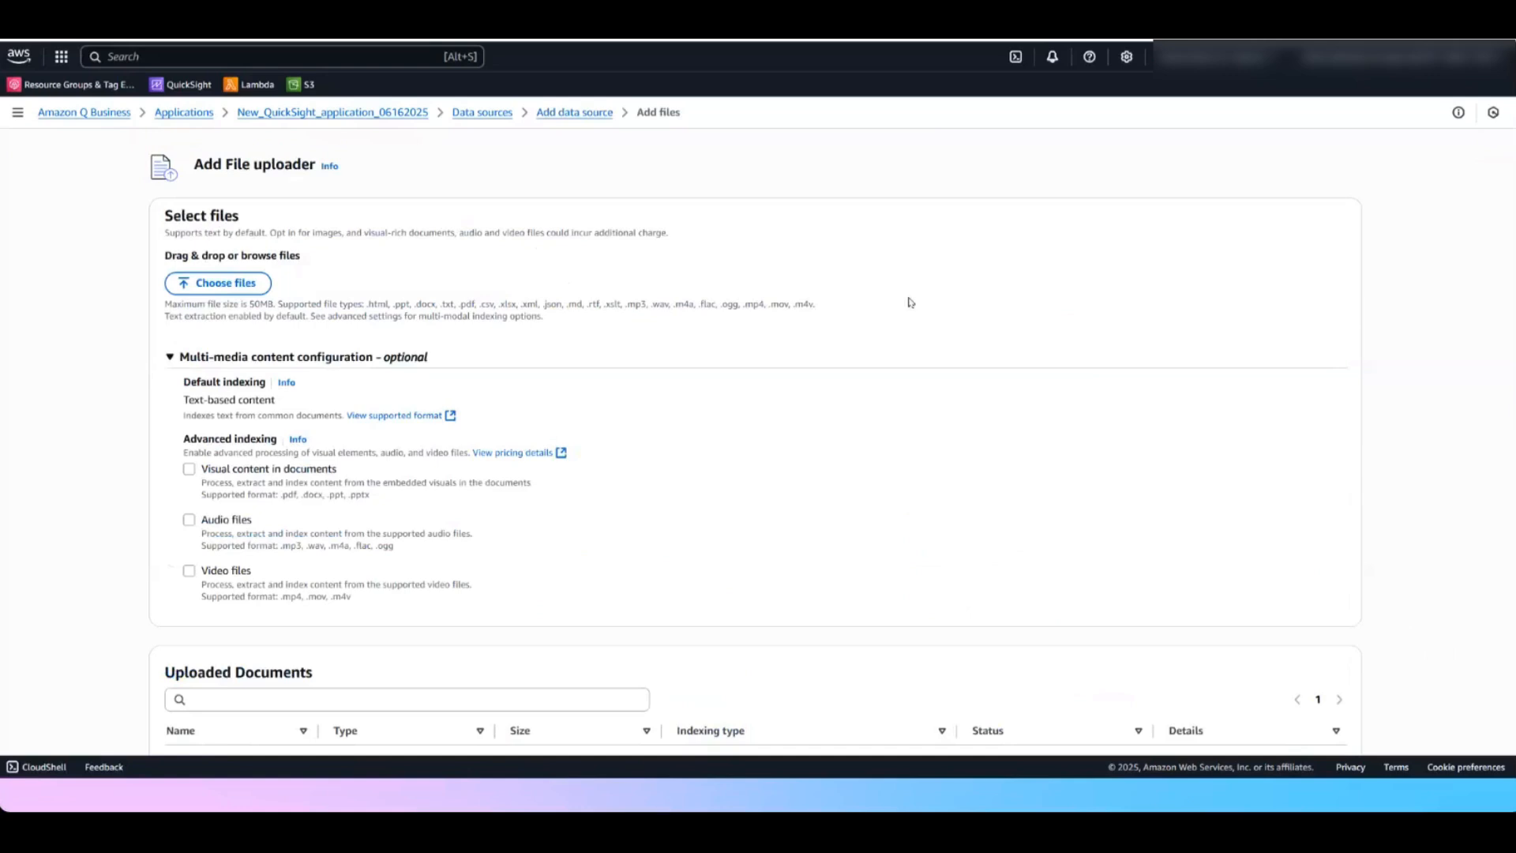
left_click(229, 283)
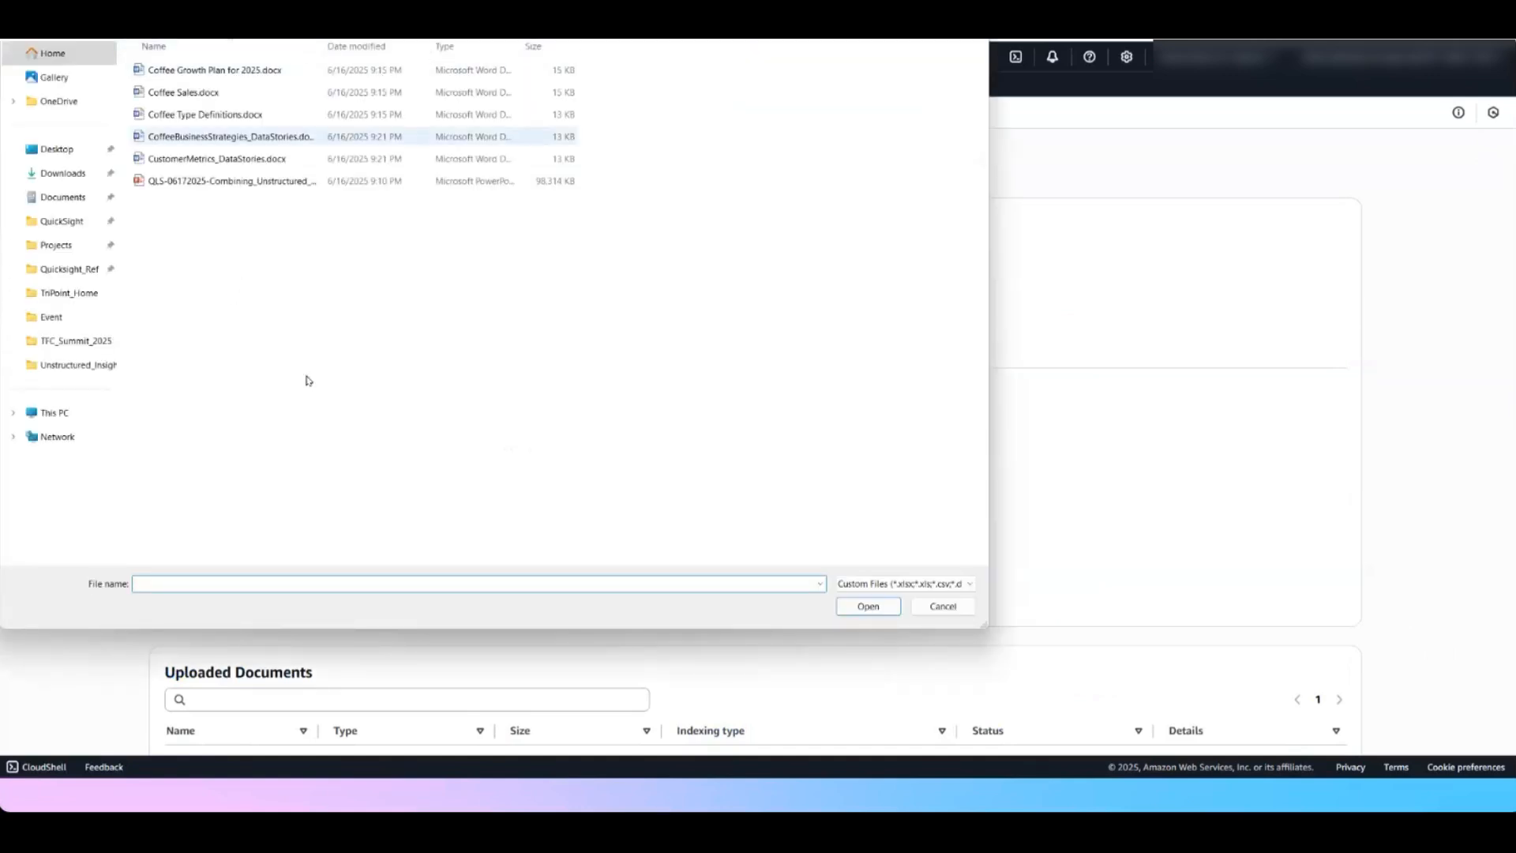
left_click_drag(323, 50, 412, 49)
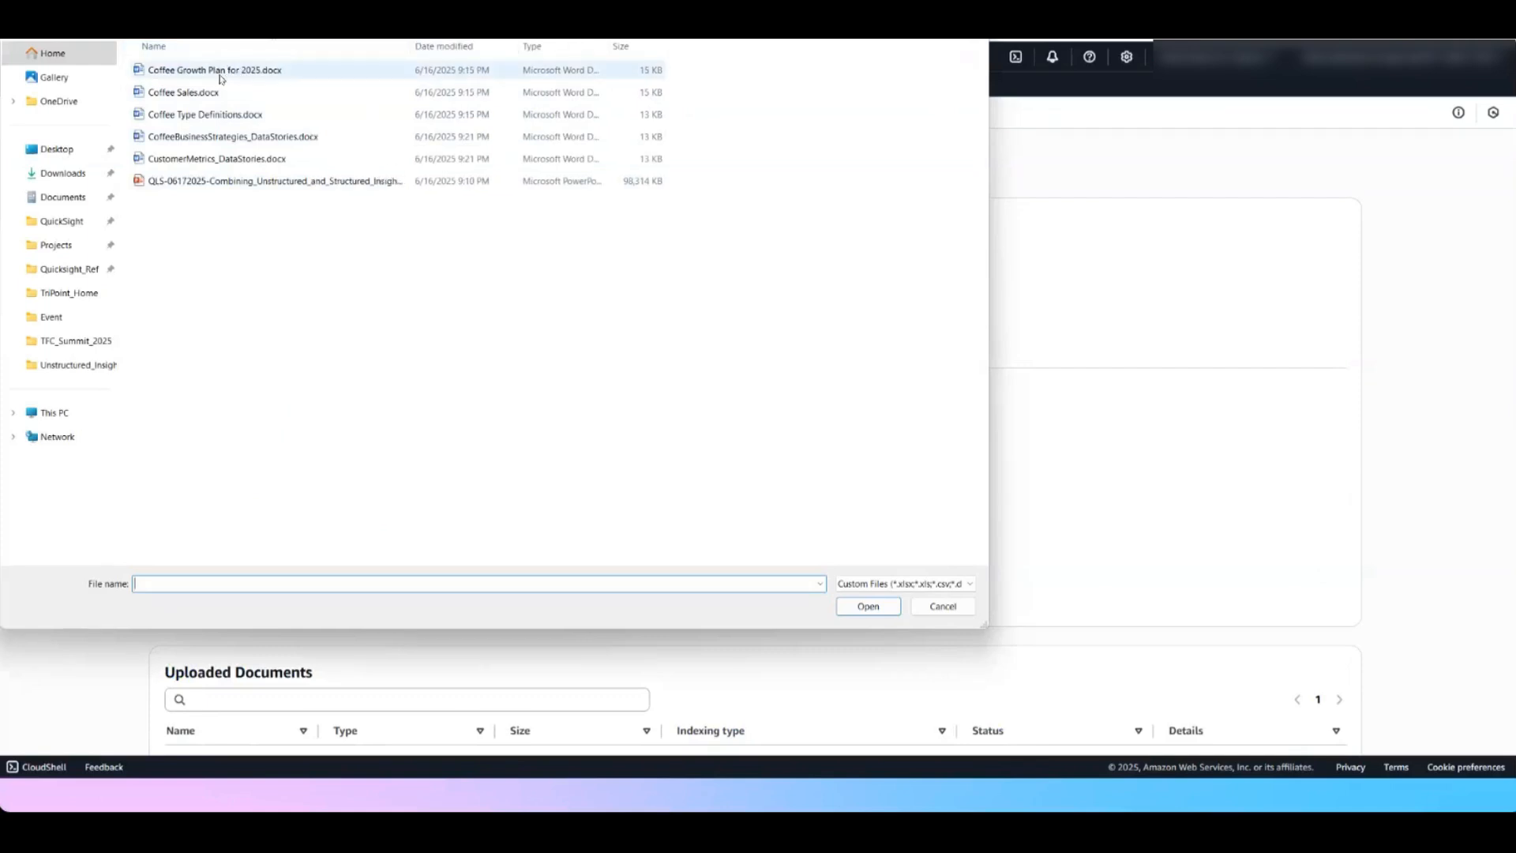
left_click(219, 76)
left_click(207, 94, "ctrl")
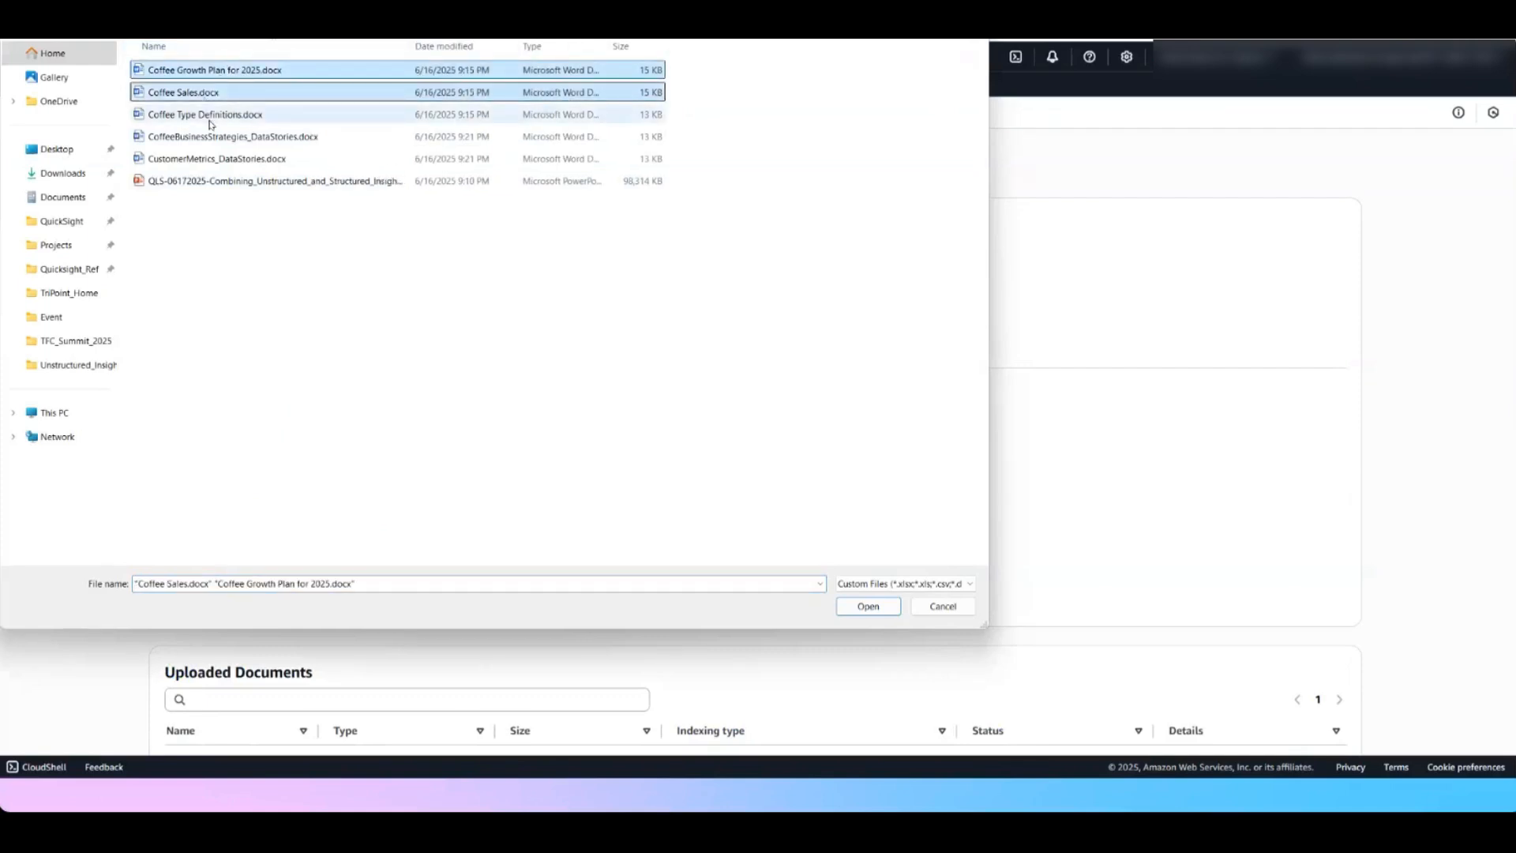
left_click(210, 121, "ctrl")
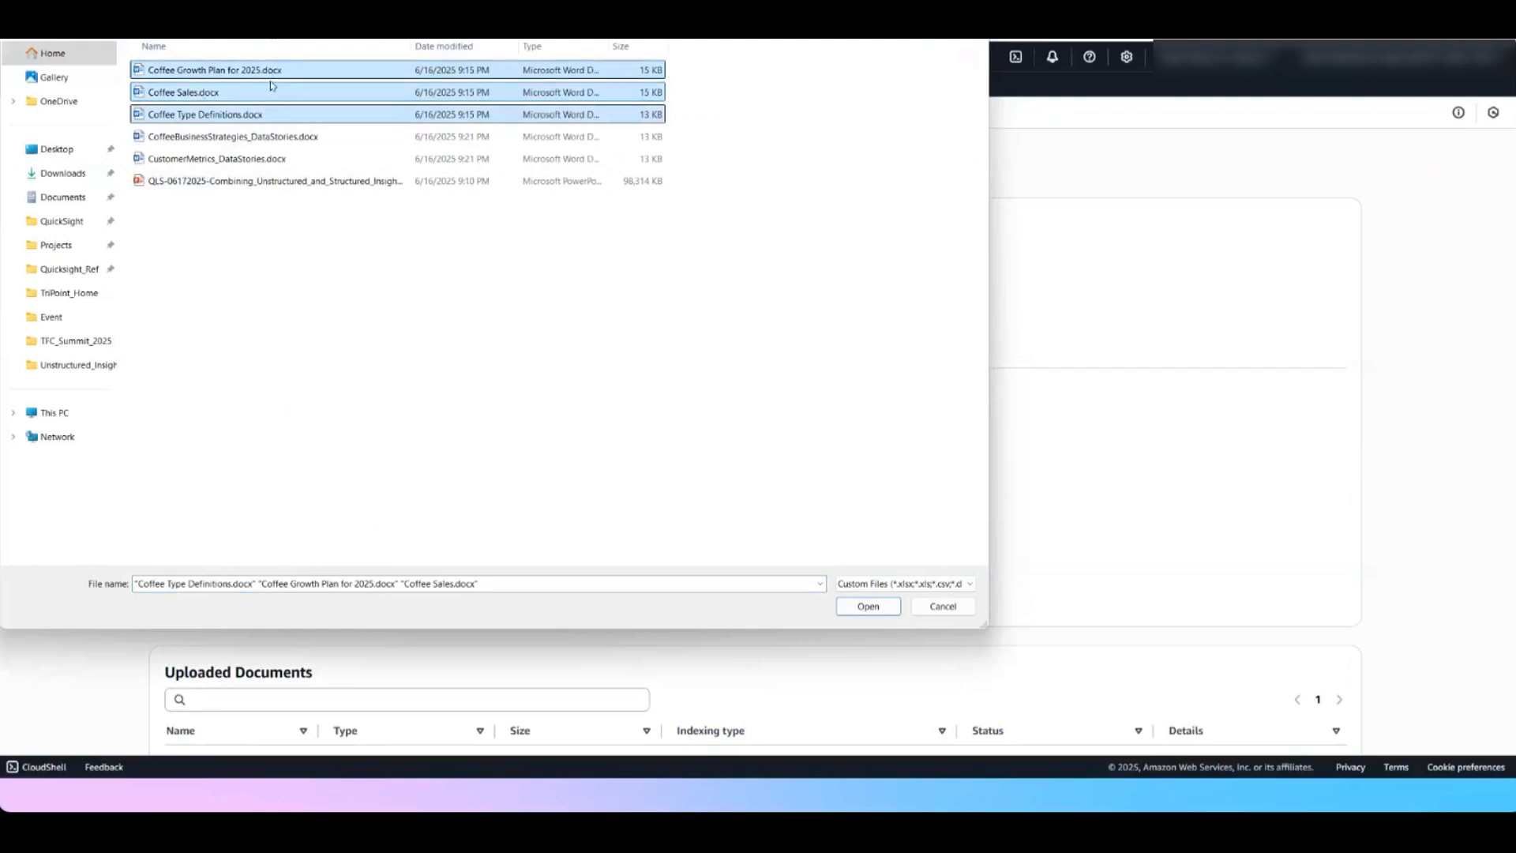
left_click(865, 612)
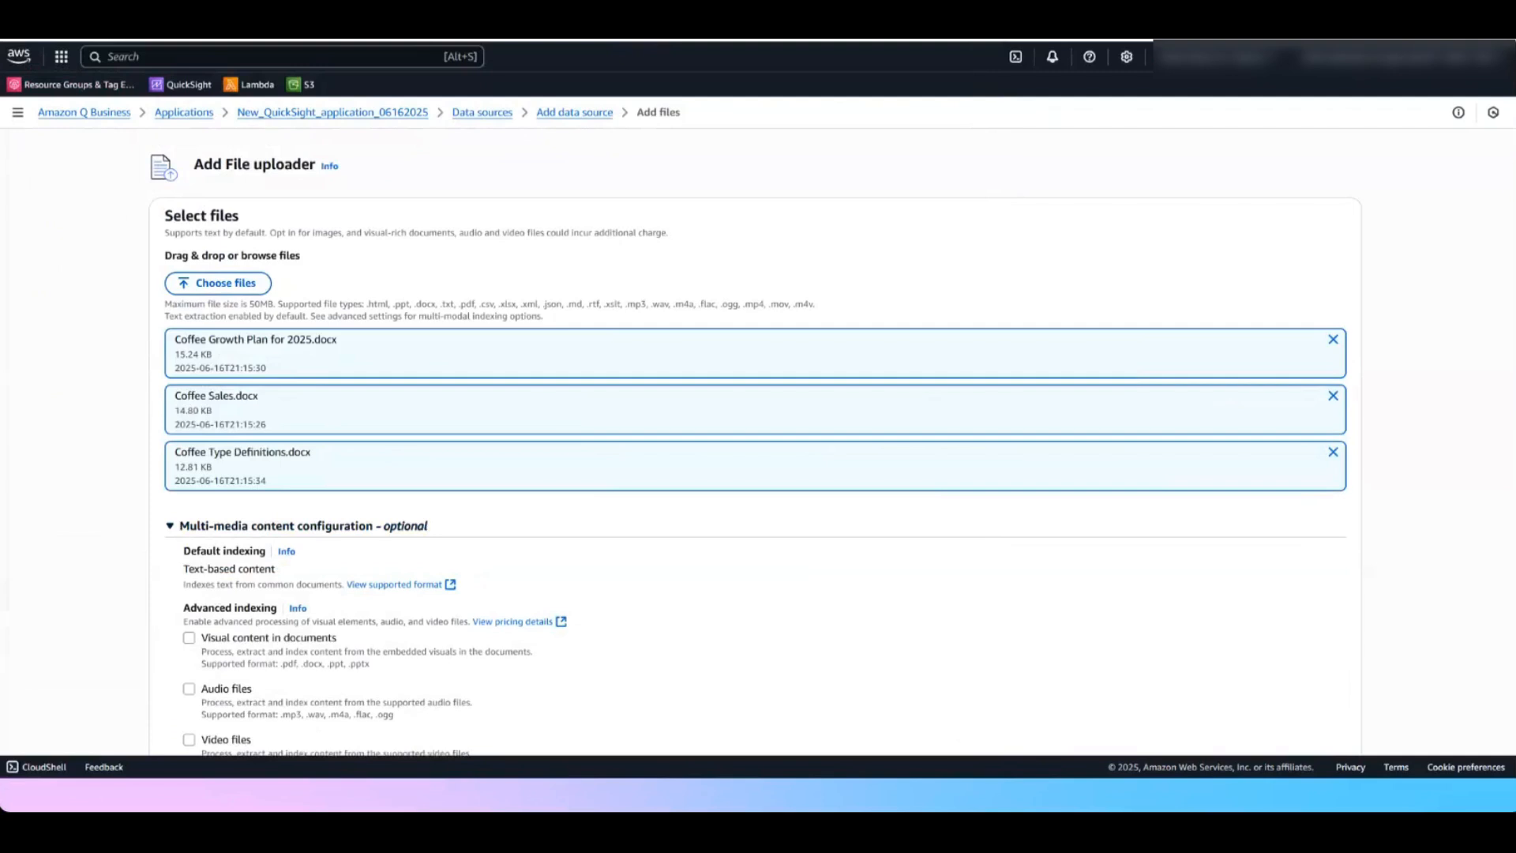
Upload the three chosen documents with default indexing and check their indexing type
left_click_drag(325, 305, 863, 314)
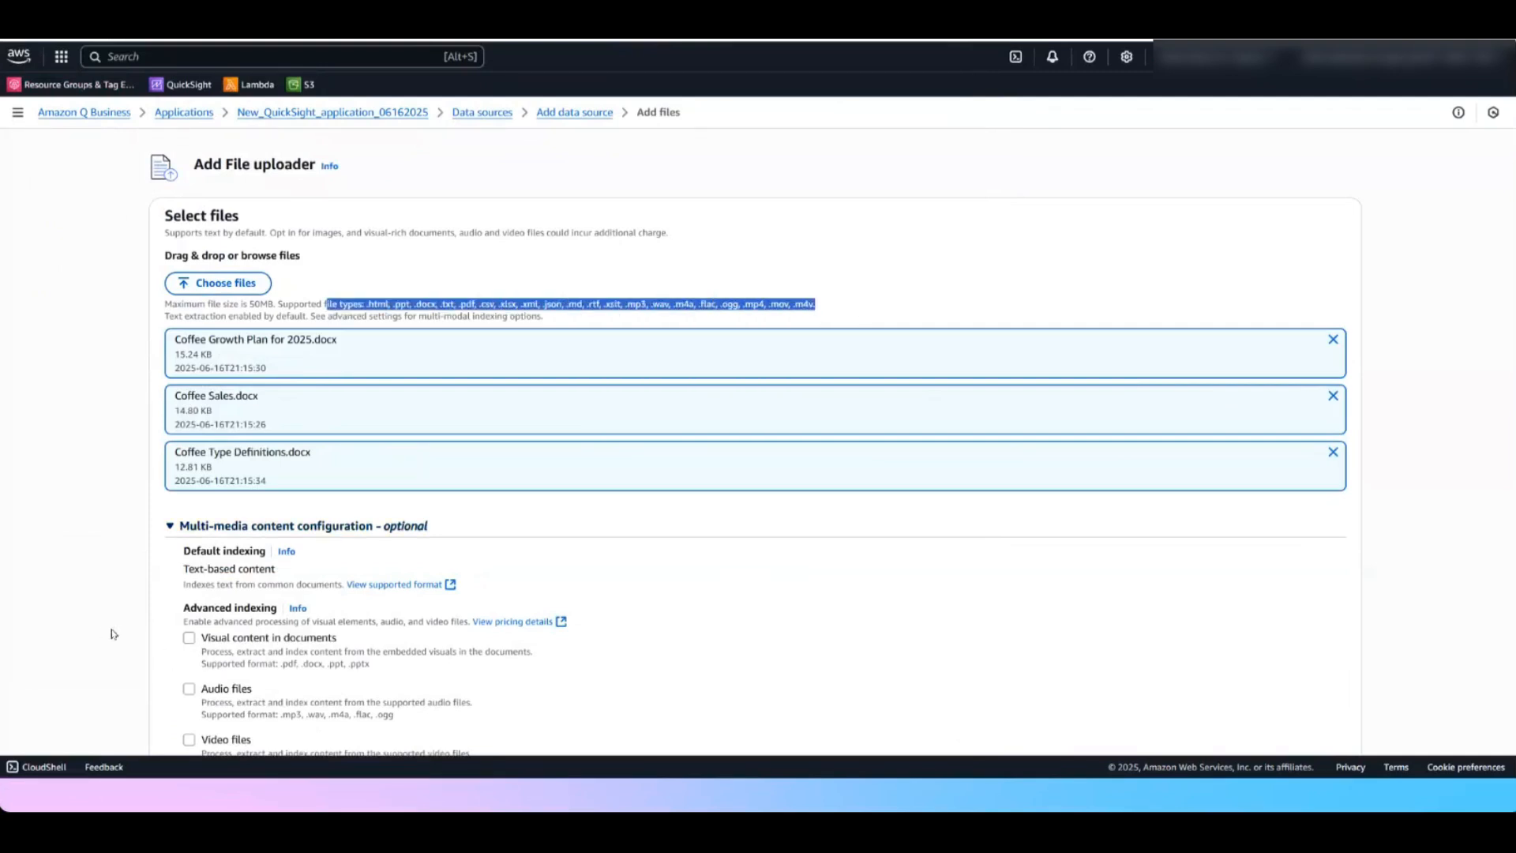
scroll(105, 632, "down", 4)
left_click(1331, 723)
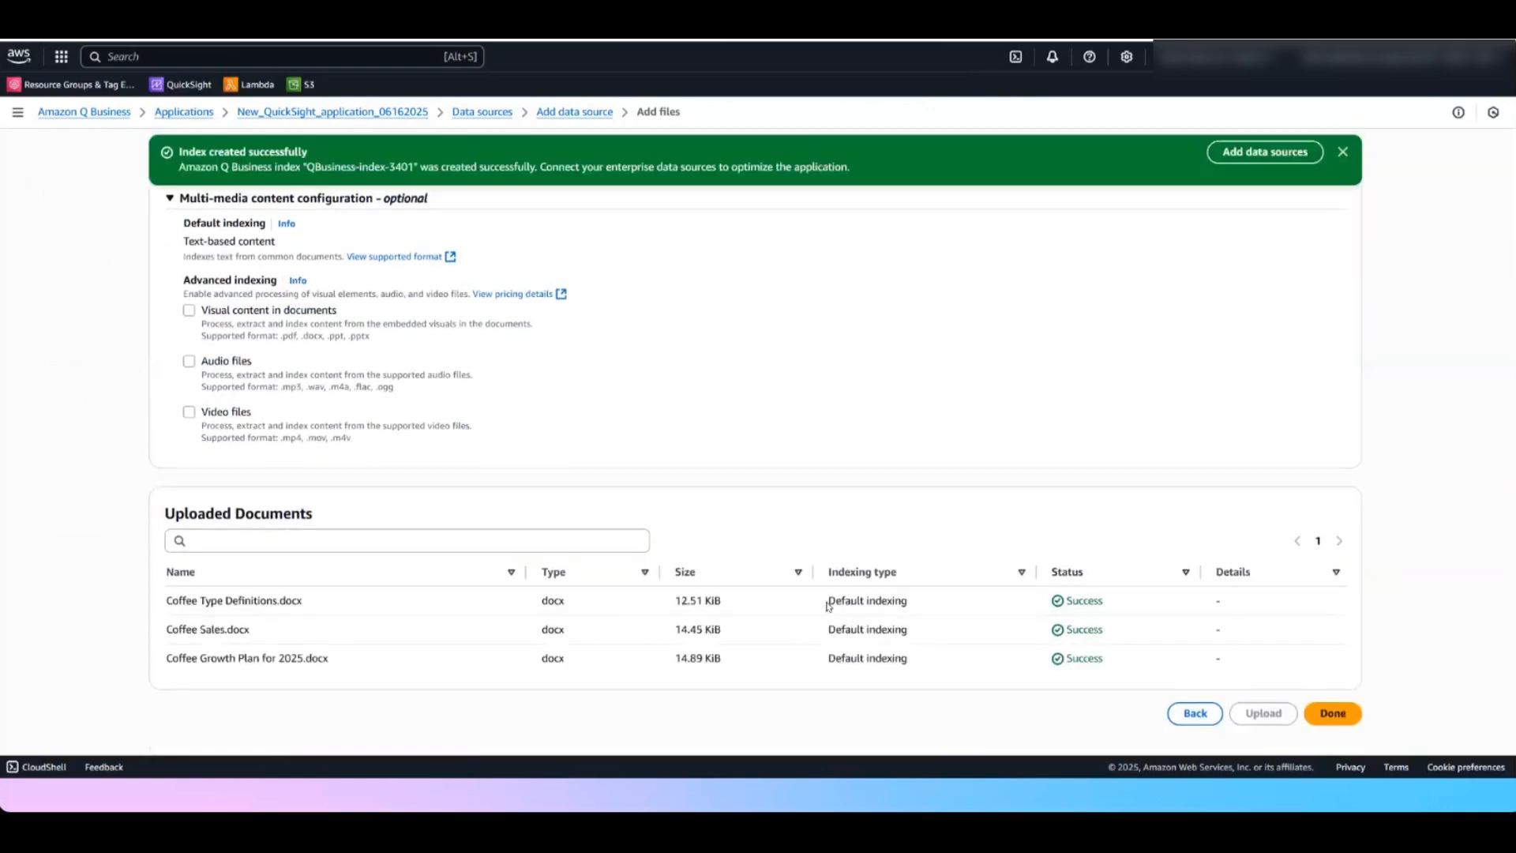
left_click_drag(828, 600, 950, 603)
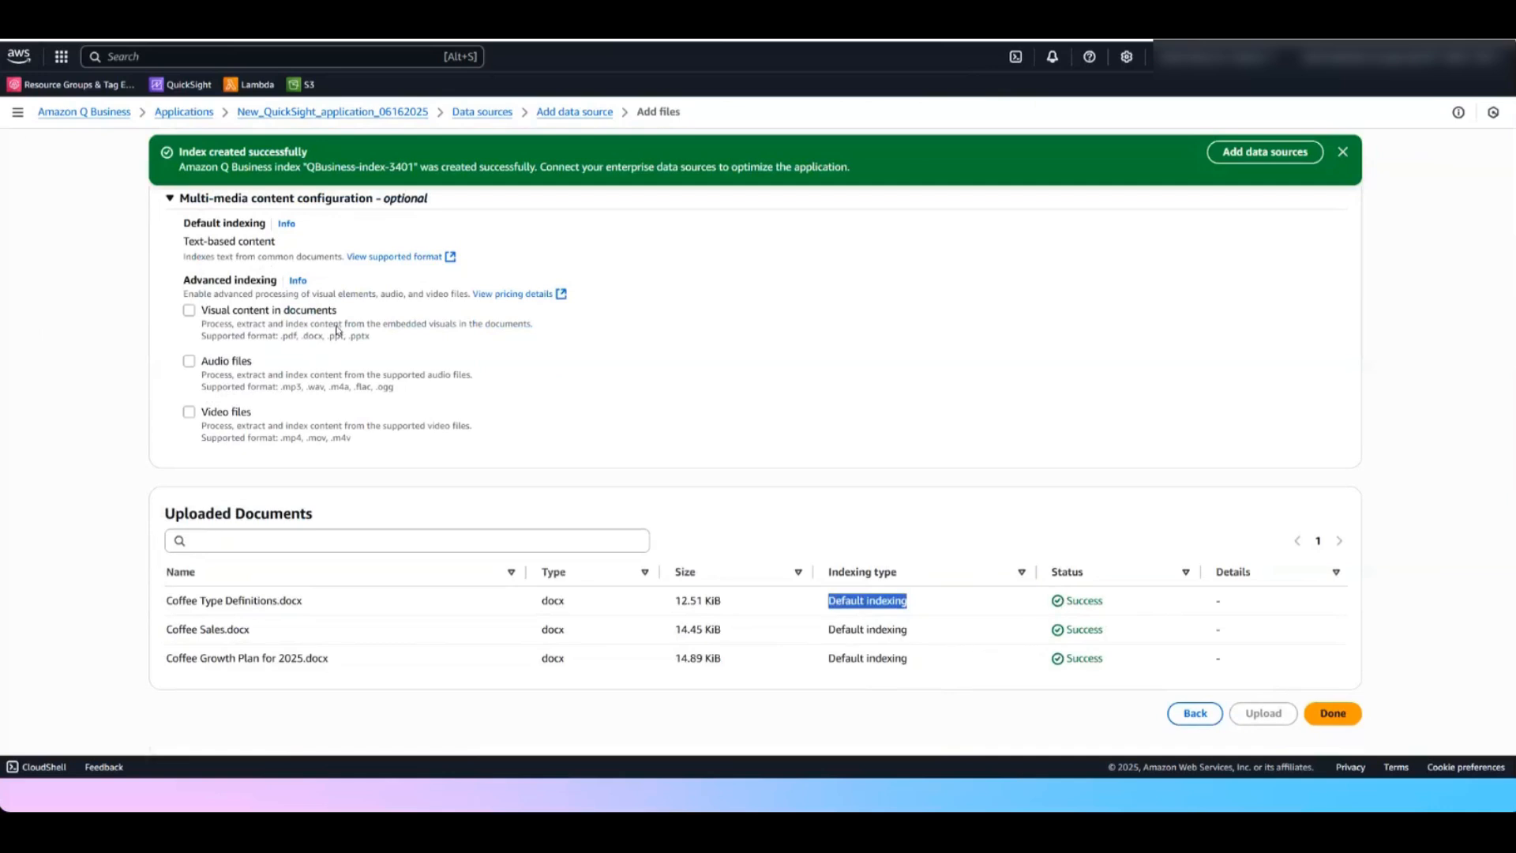
Open the data sources of the QuickSight_application_for_UI application from the applications list
left_click(195, 114)
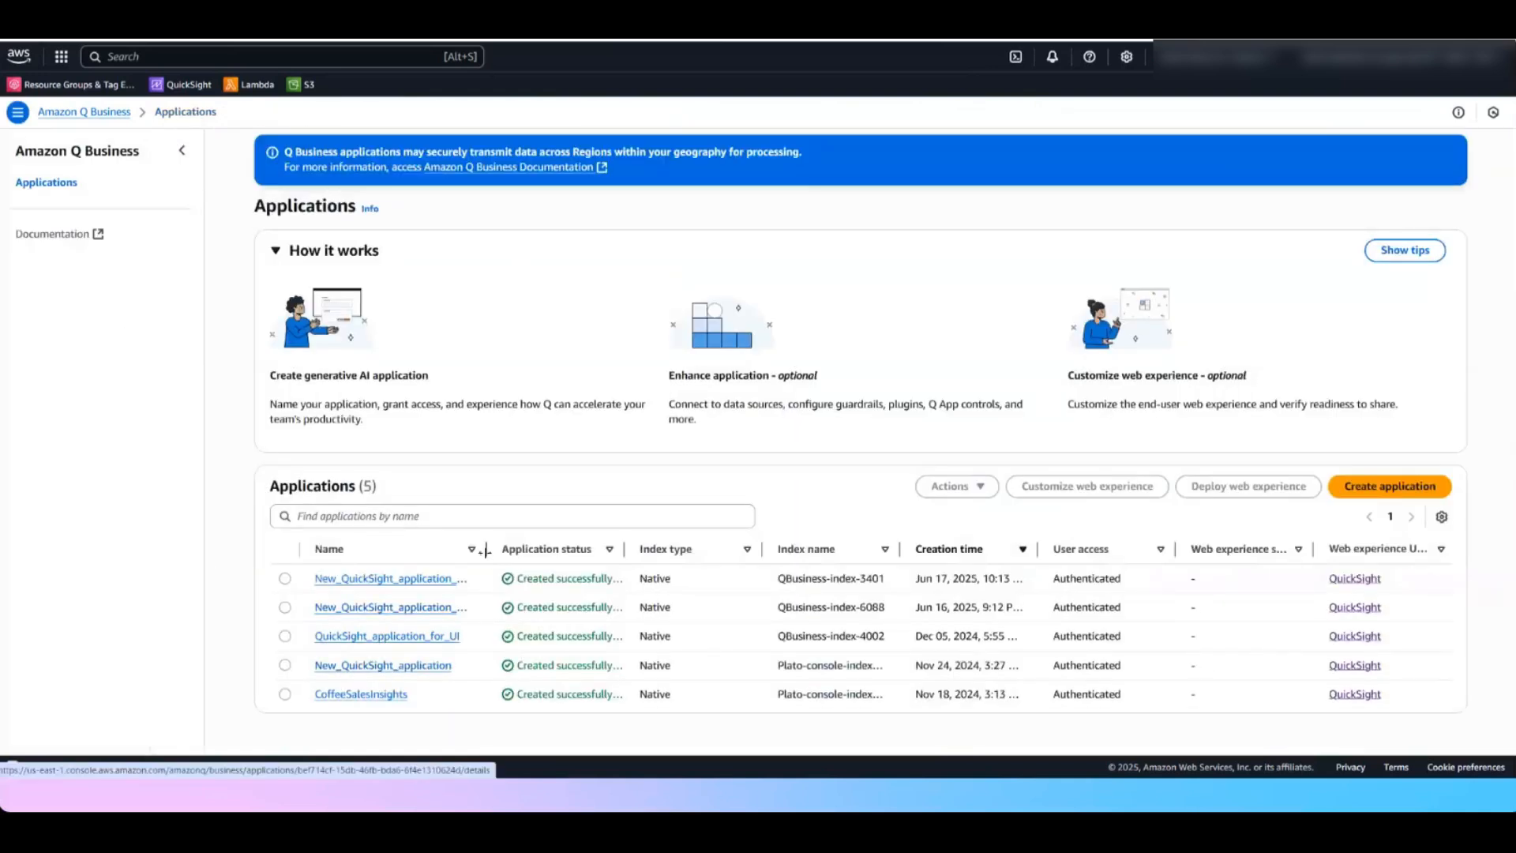
left_click(452, 638)
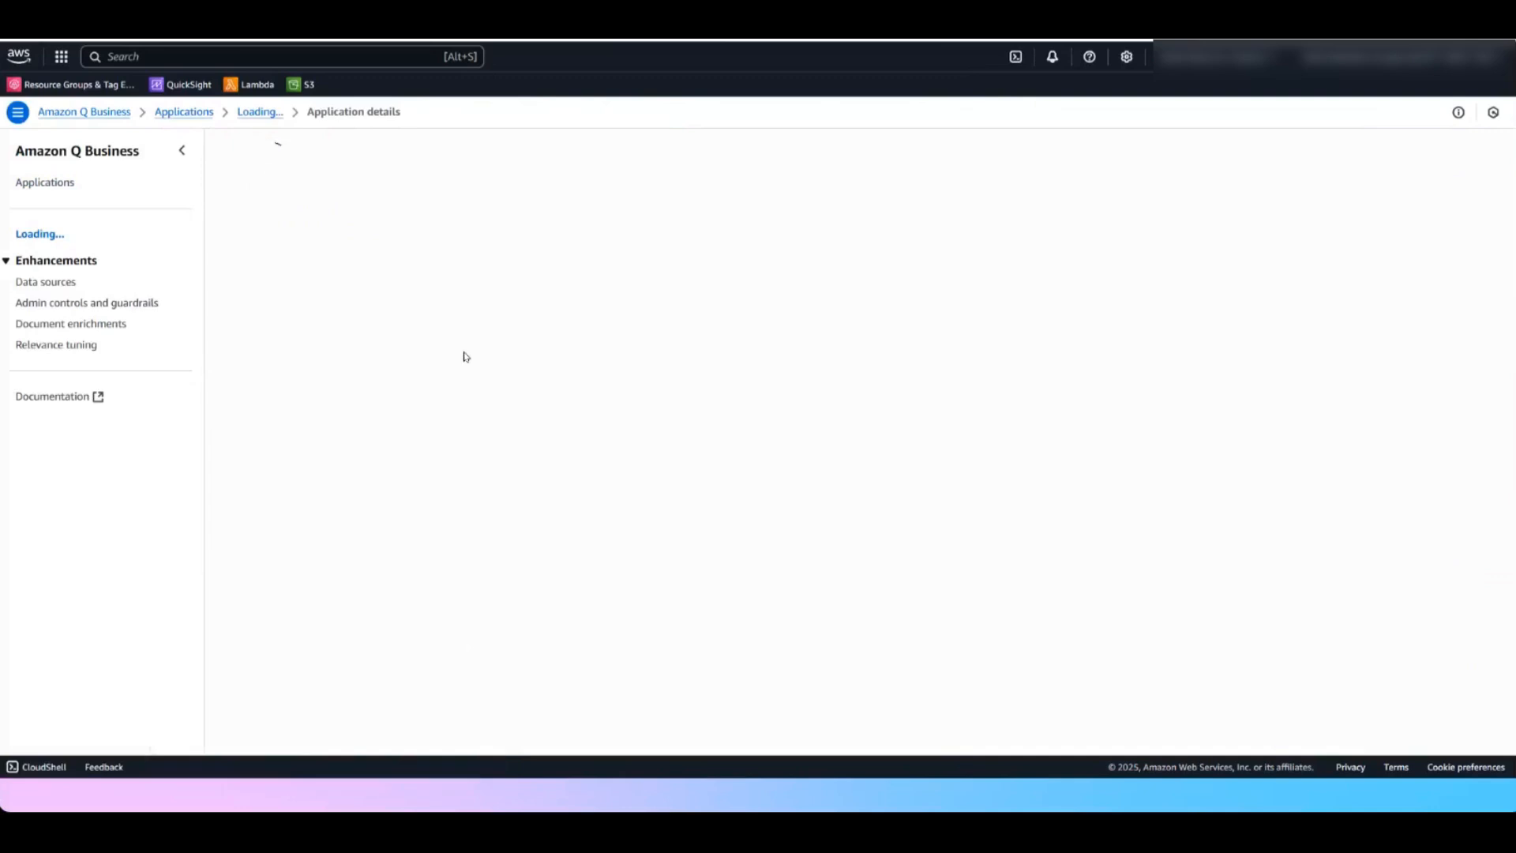
left_click(1449, 154)
left_click(1451, 153)
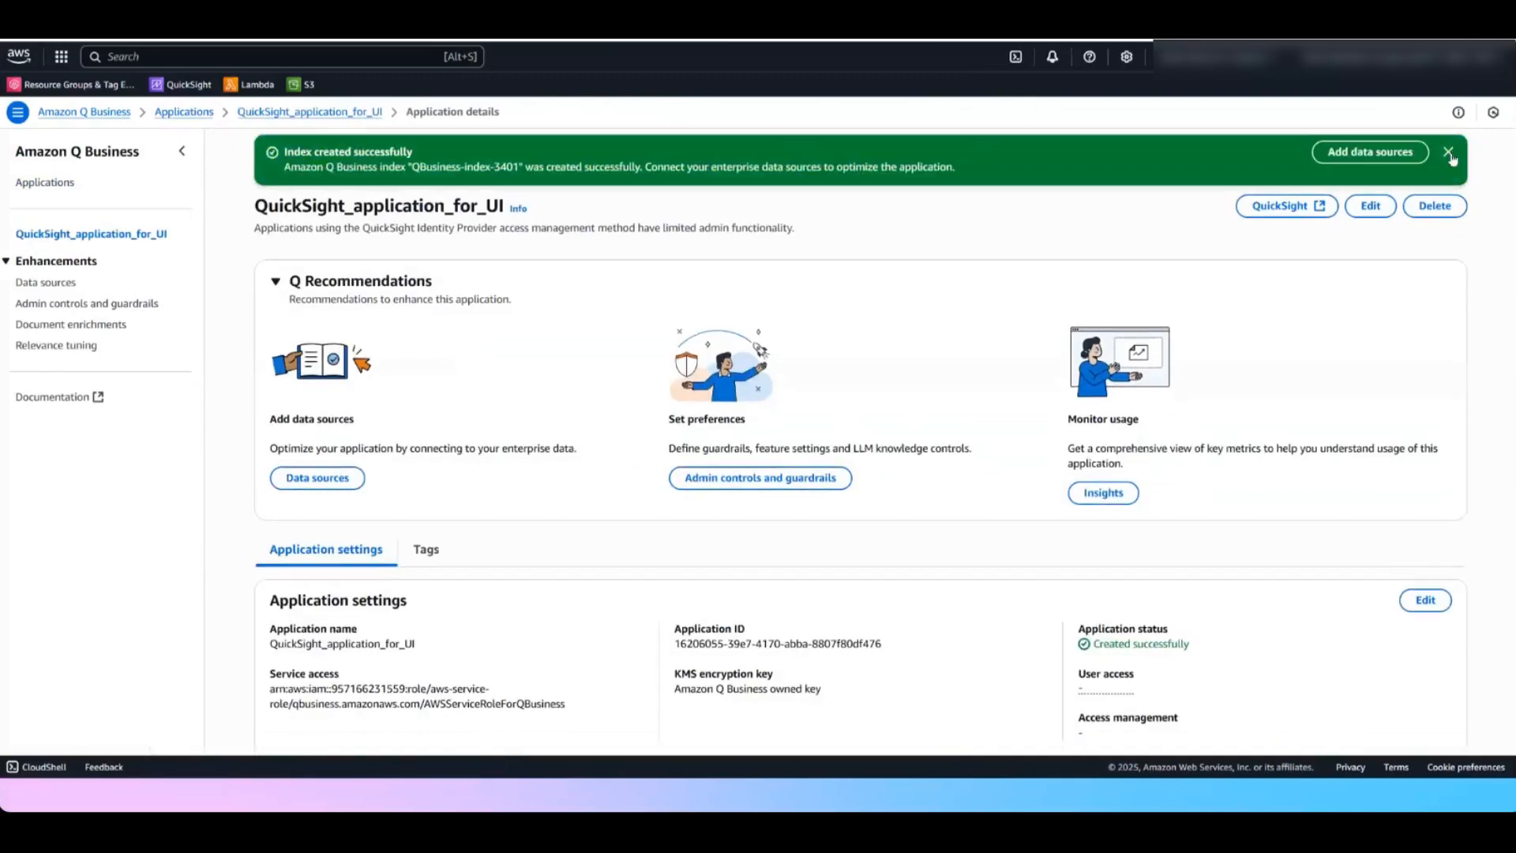
left_click(1451, 154)
left_click_drag(251, 156, 518, 150)
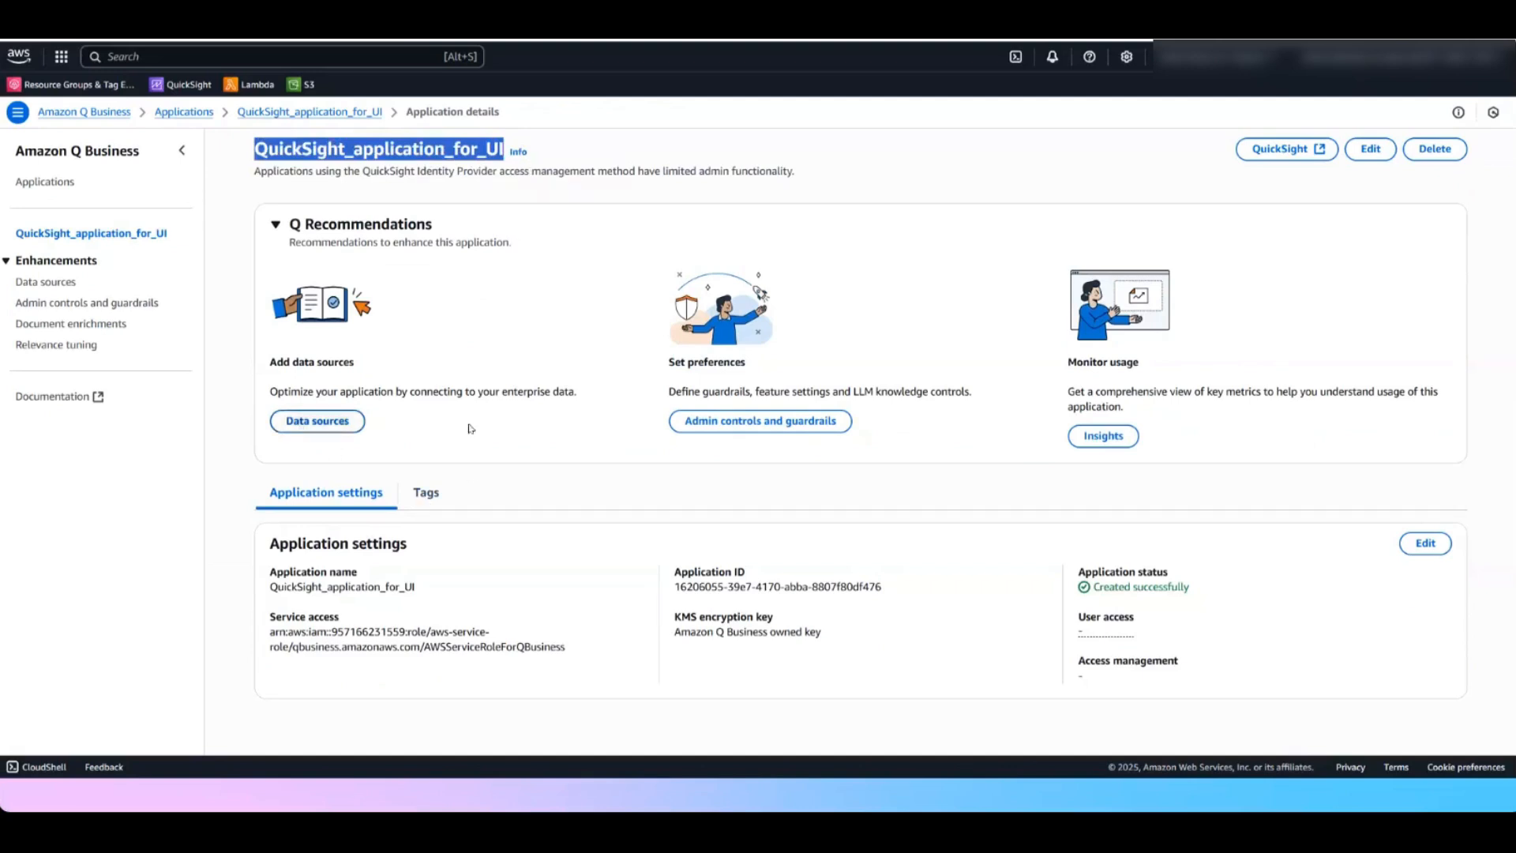
left_click(318, 421)
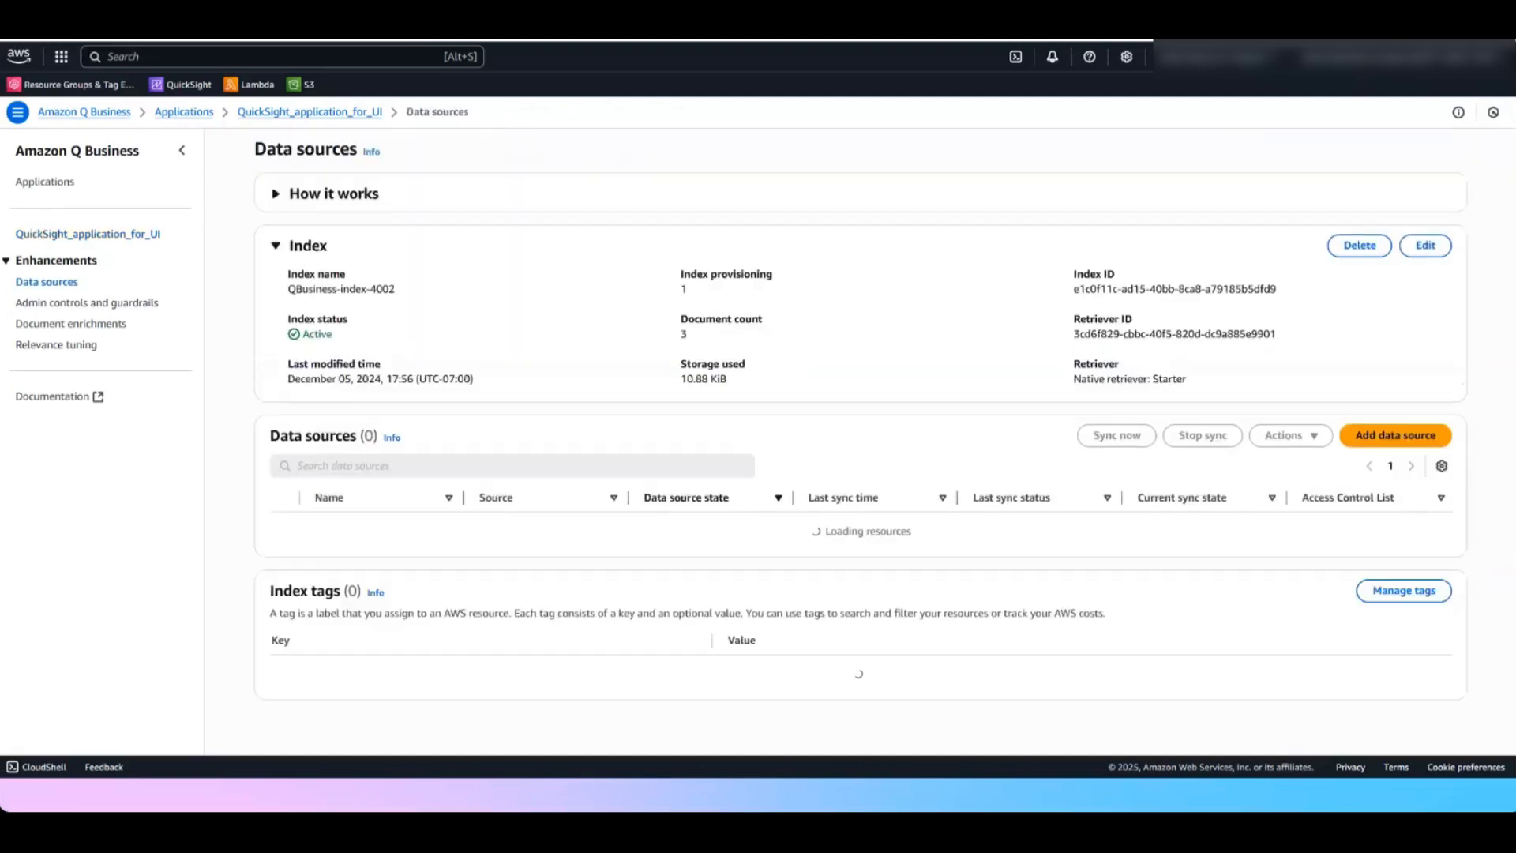
Open the uploaded files of QuickSight_application_for_UI and review the upload status of each document
scroll(860, 442, "down", 1)
left_click(361, 492)
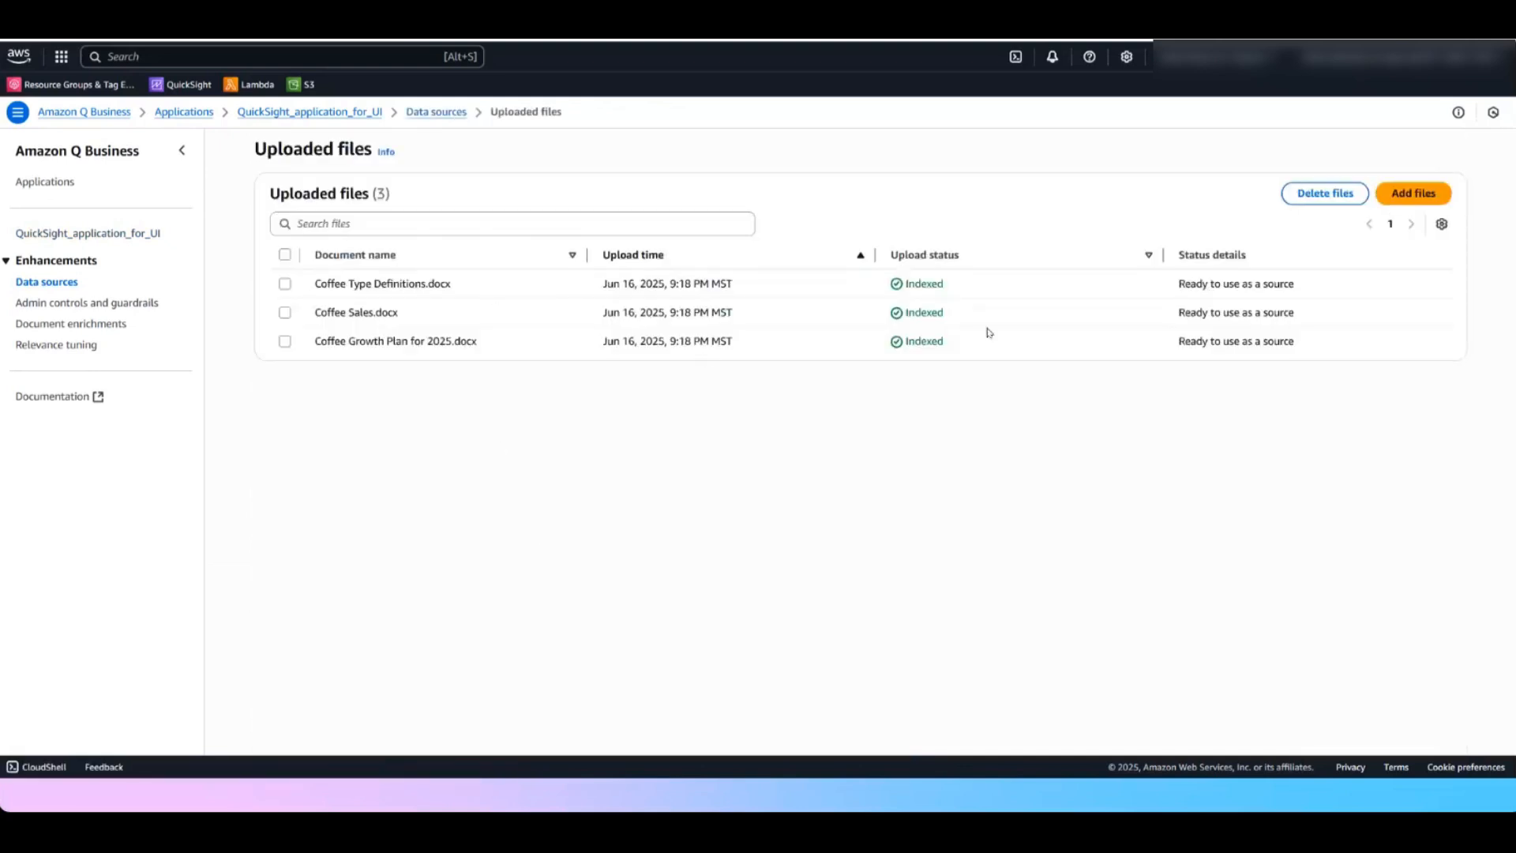
left_click_drag(902, 285, 987, 322)
double_click(982, 344)
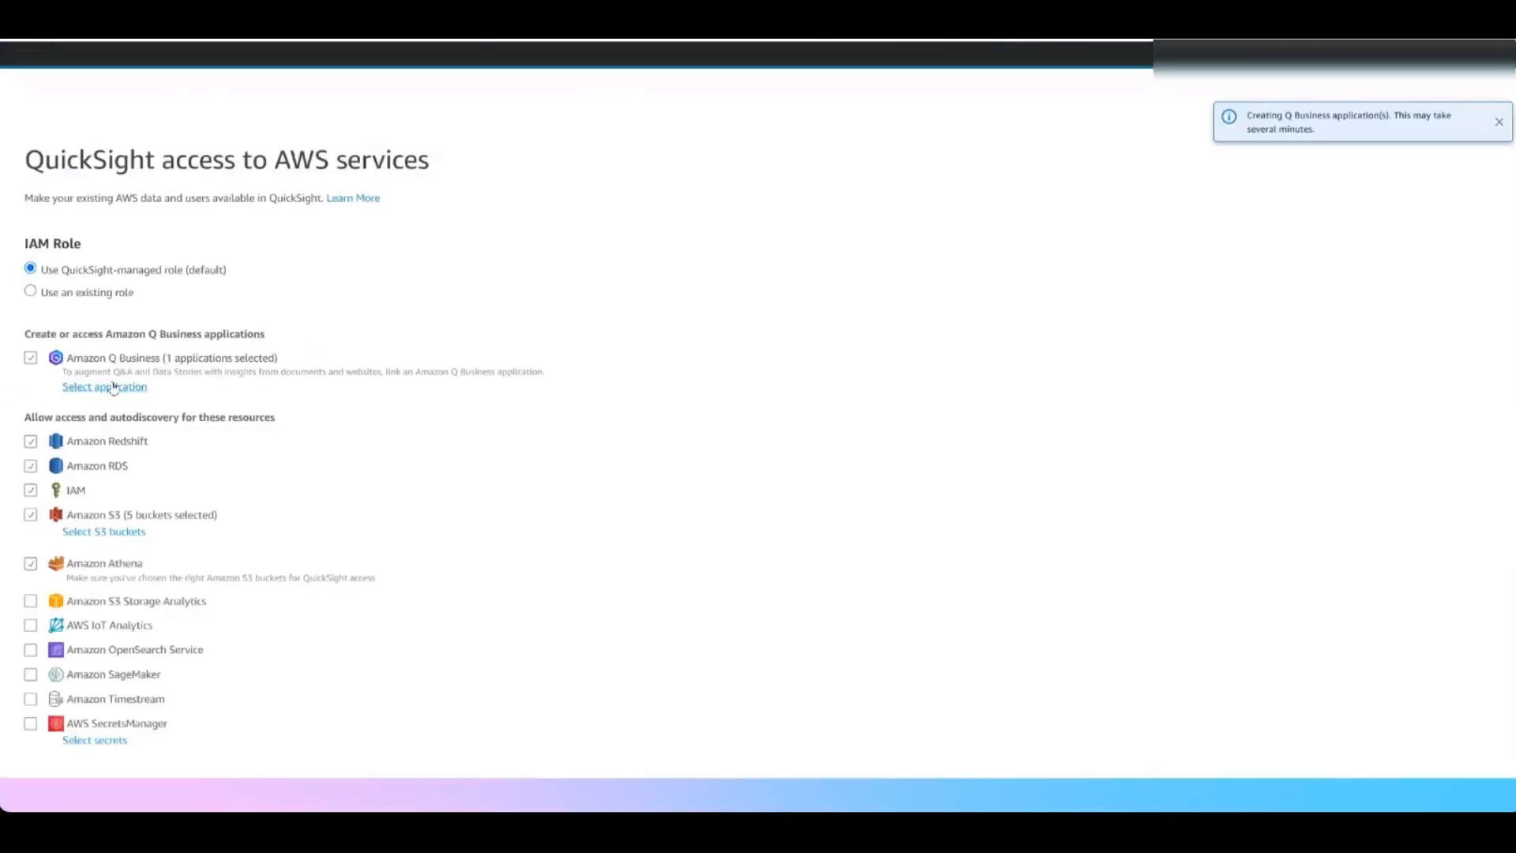
Start choosing the Amazon Q Business application for QuickSight access and check the application's name on its details page in Amazon Q Business
left_click(111, 386)
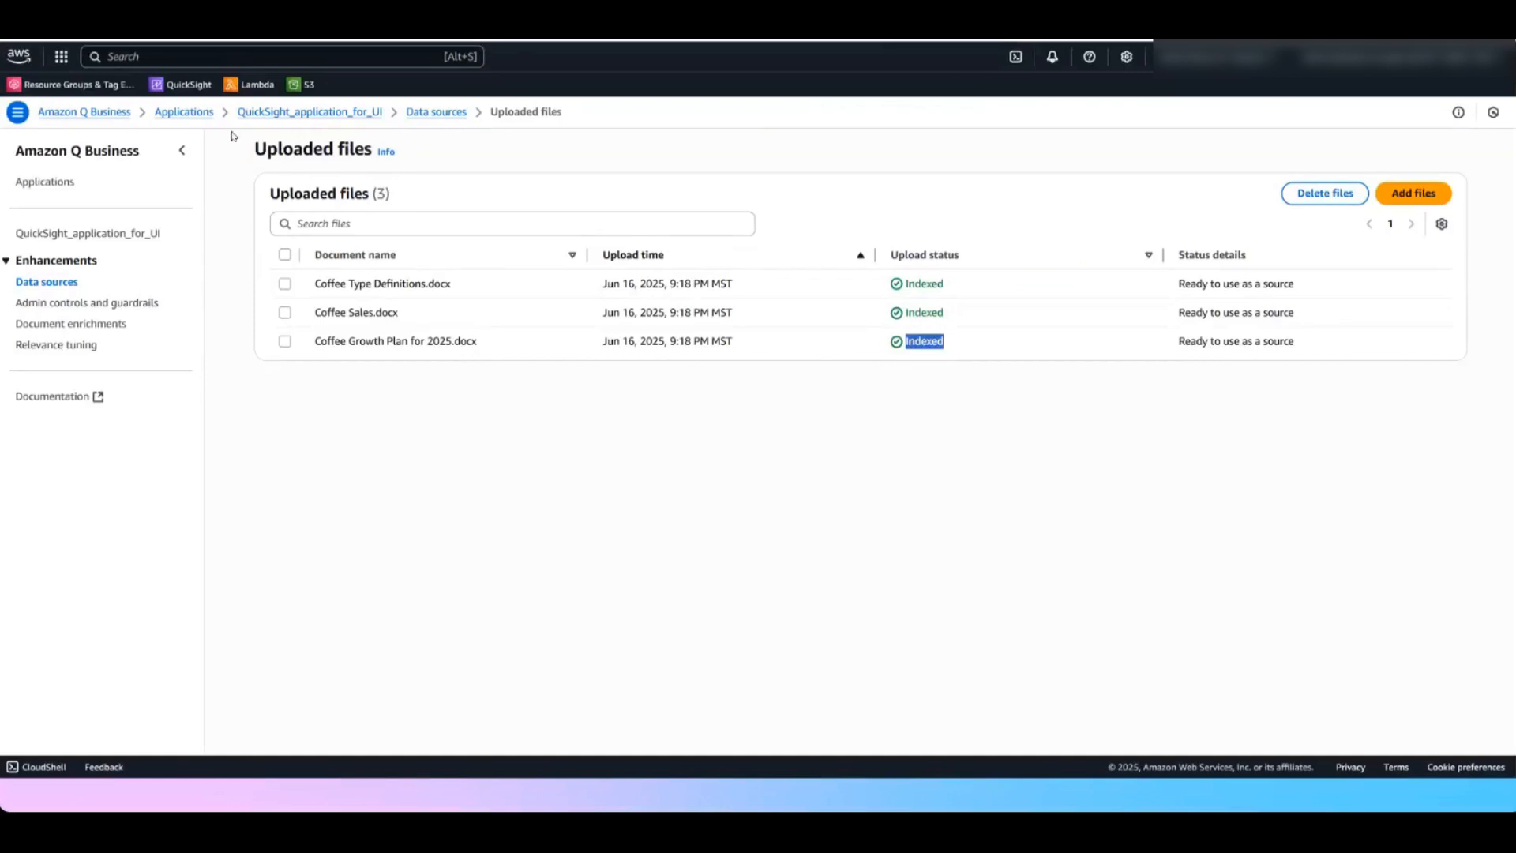
left_click(347, 112)
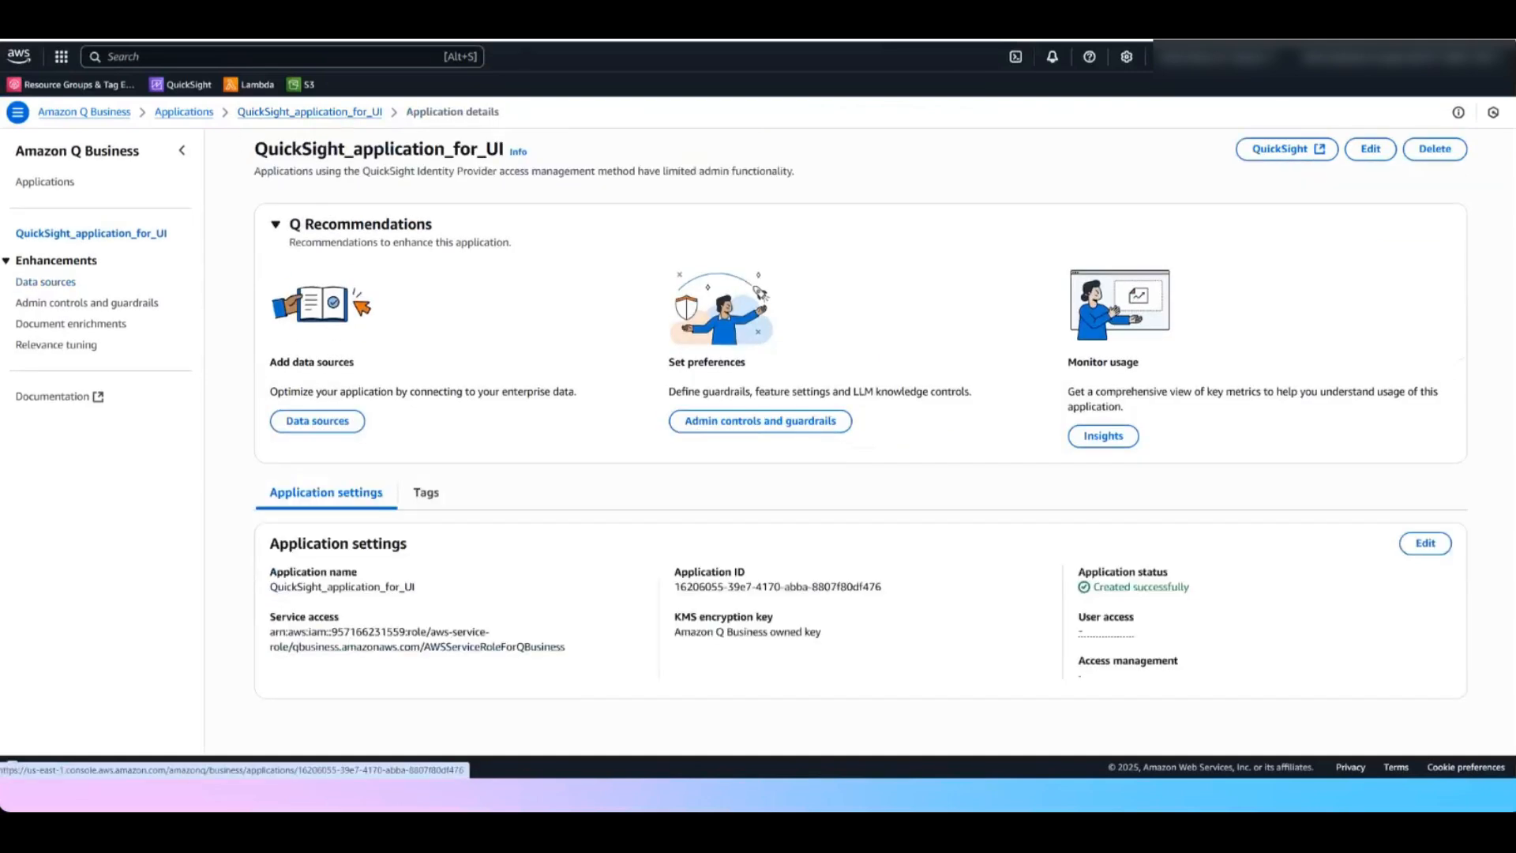
left_click(1448, 151)
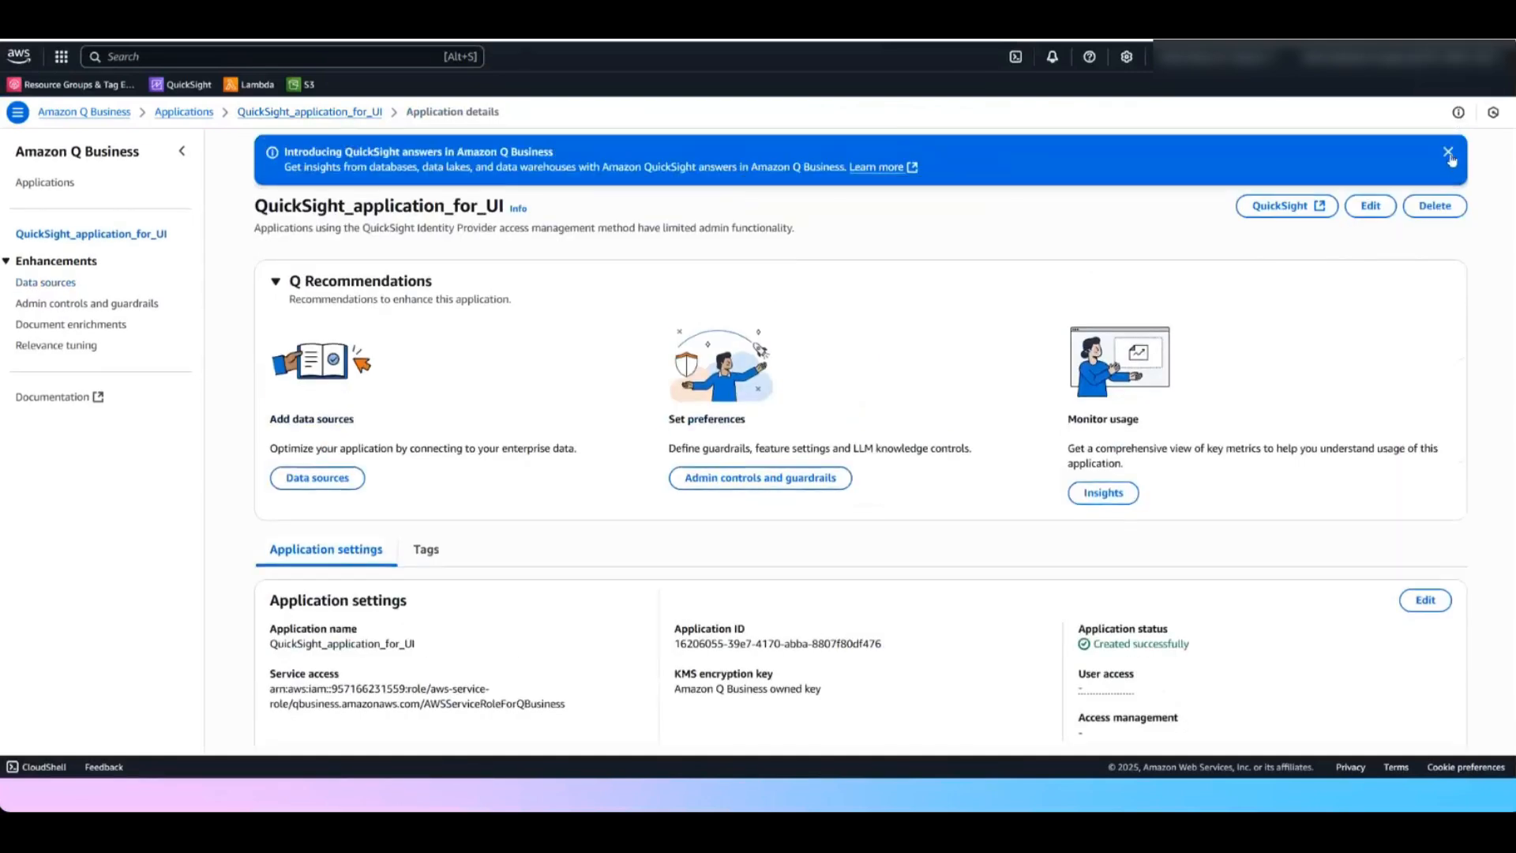
left_click(1448, 151)
left_click_drag(254, 150, 501, 116)
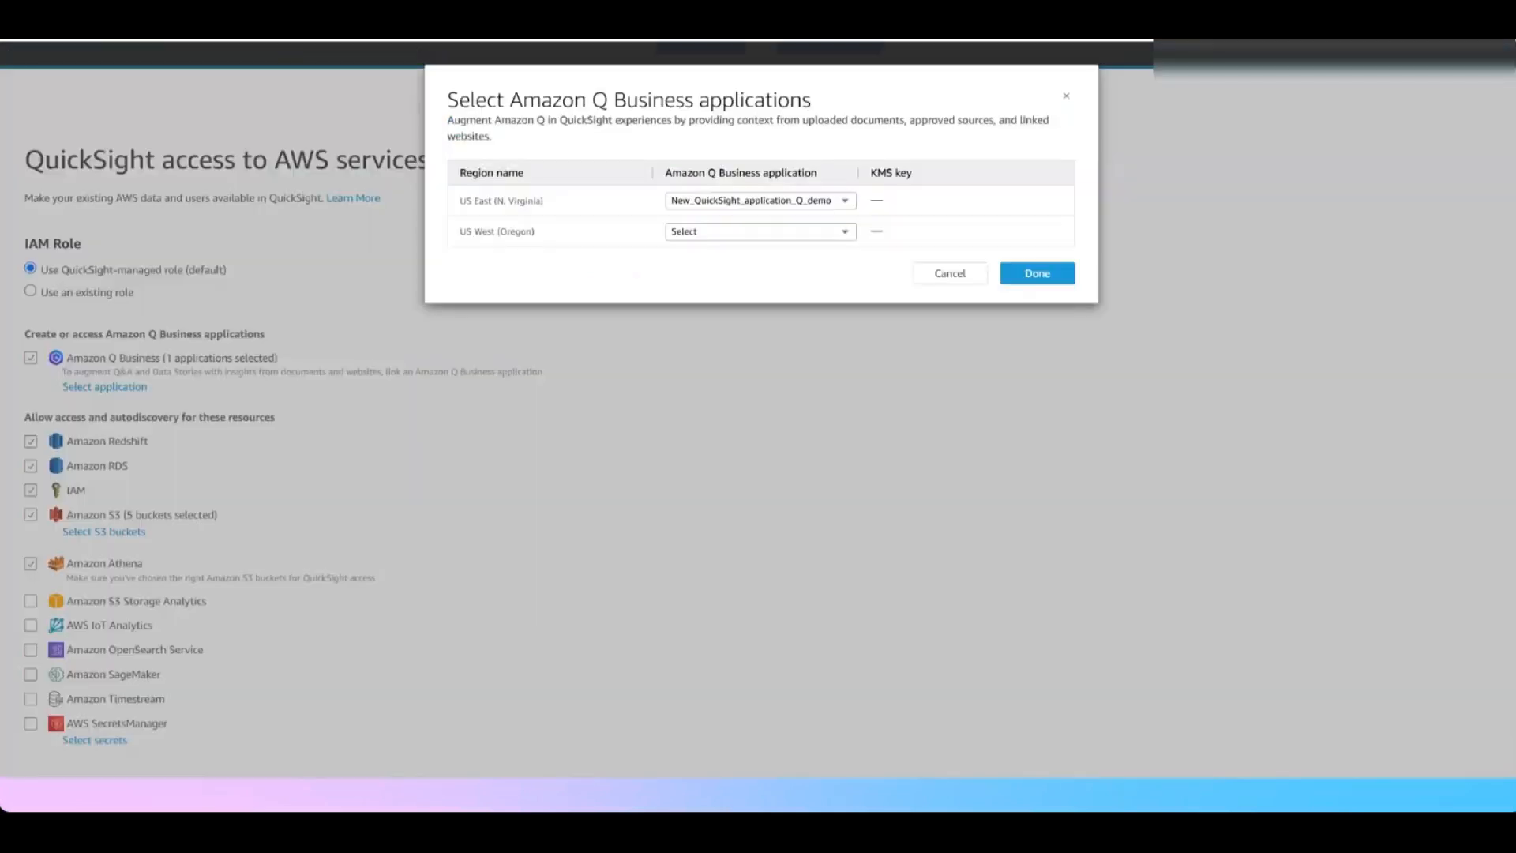
Link QuickSight_application_for_UI to the US East (N. Virginia) region and save QuickSight's access to AWS services
left_click(720, 203)
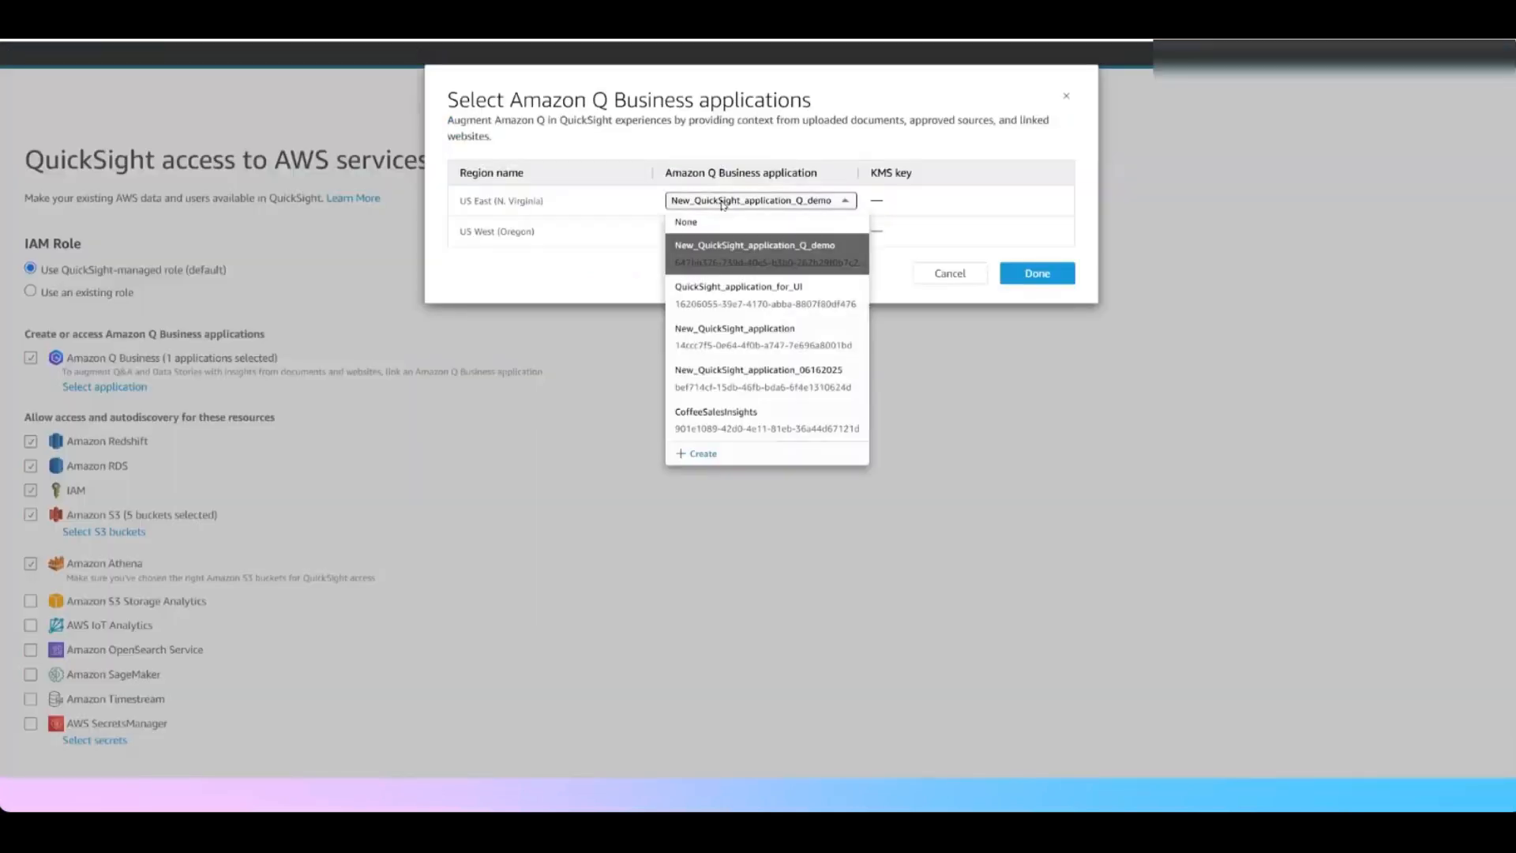
left_click(738, 294)
left_click_drag(460, 200, 546, 203)
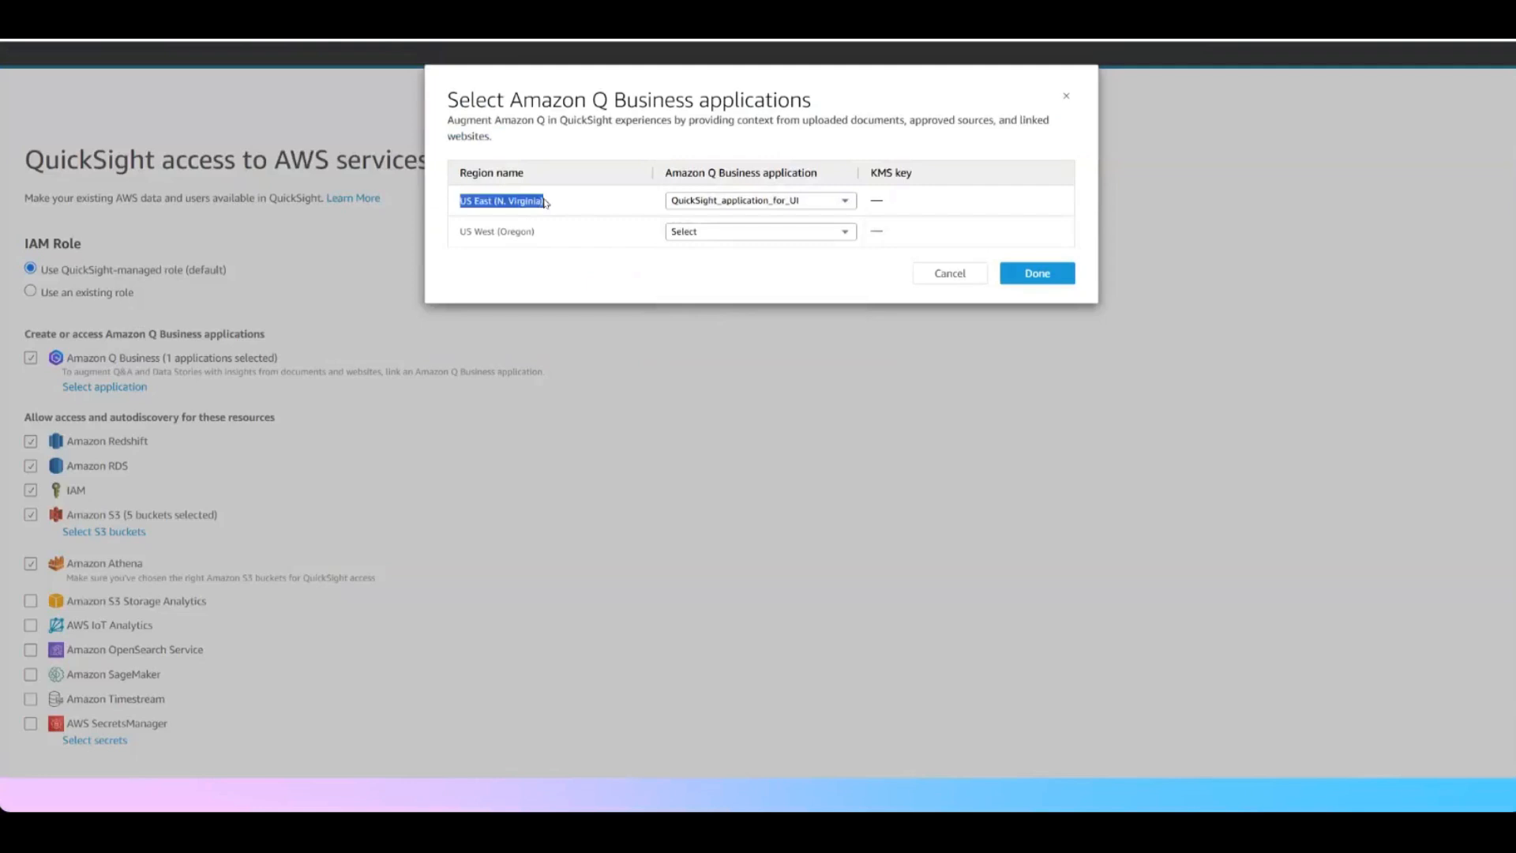
left_click(1035, 273)
scroll(355, 553, "down", 1)
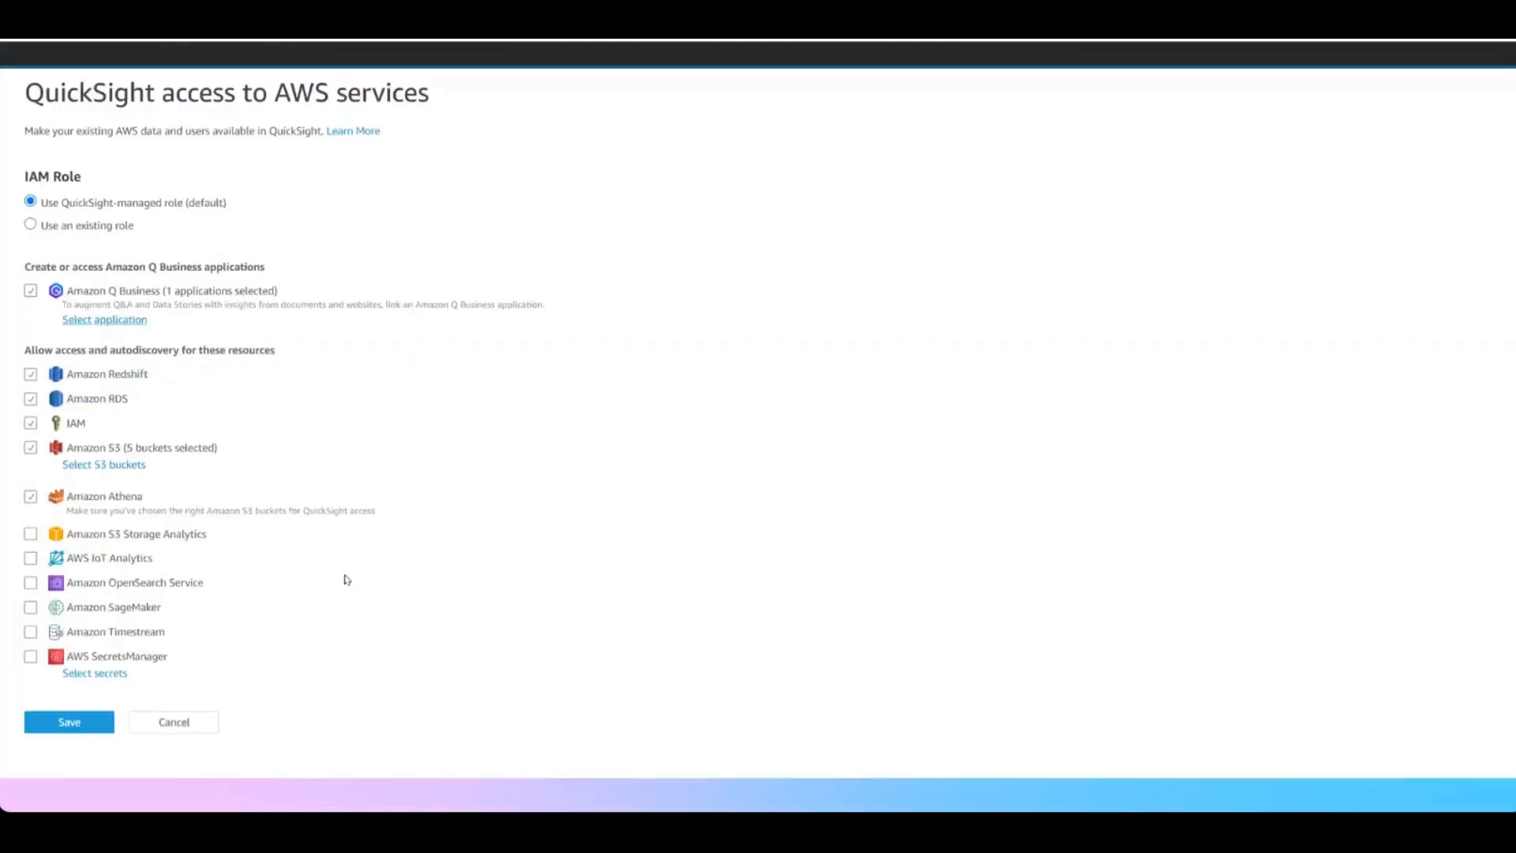
left_click(71, 723)
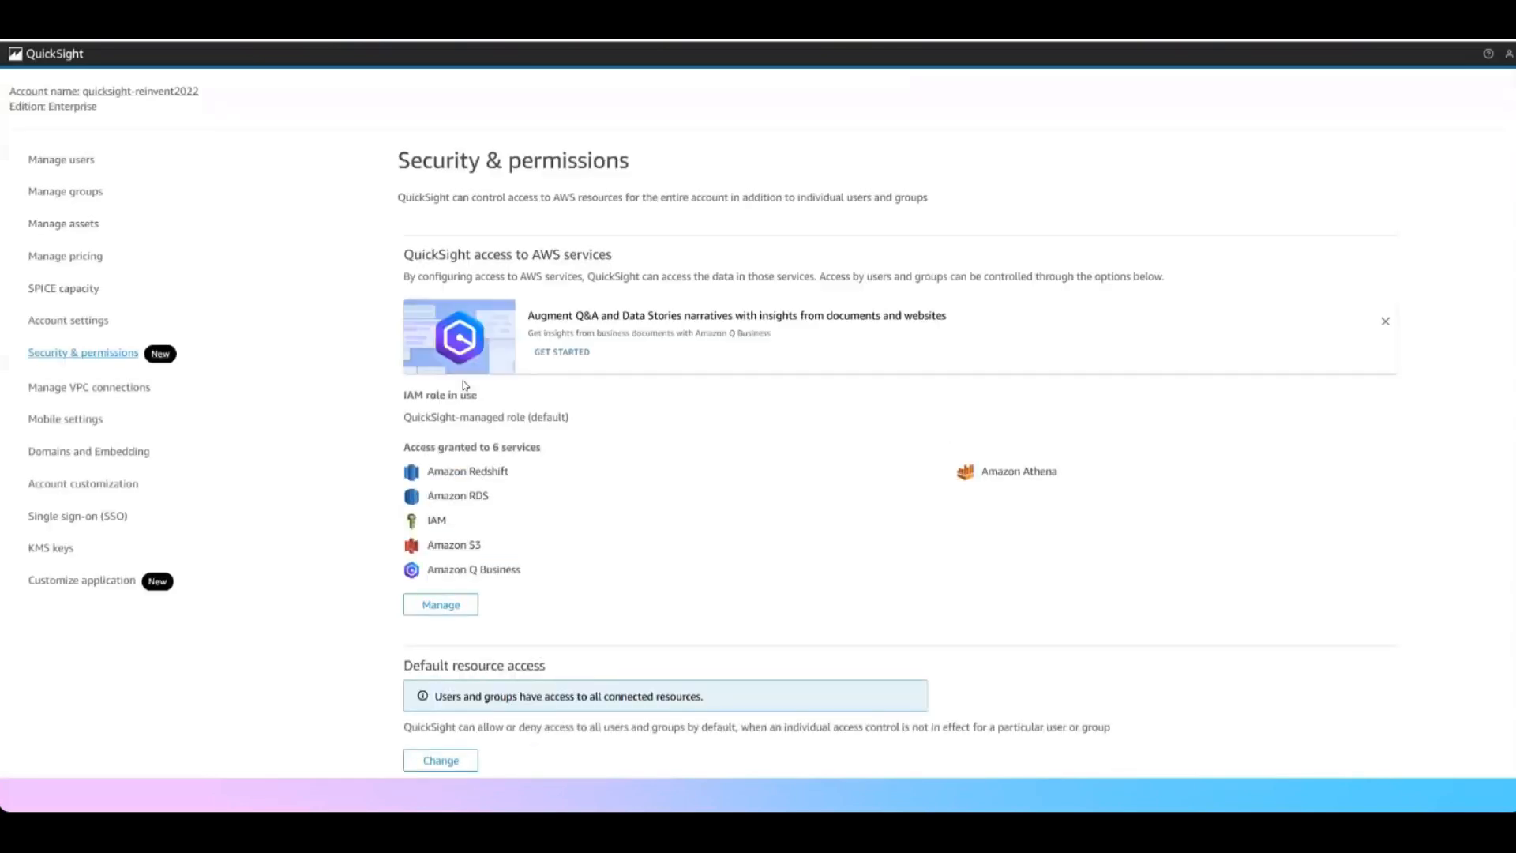
Open the 3Q_Topic topic and turn off insight summaries from Amazon Q Business in Q&A
left_click(61, 54)
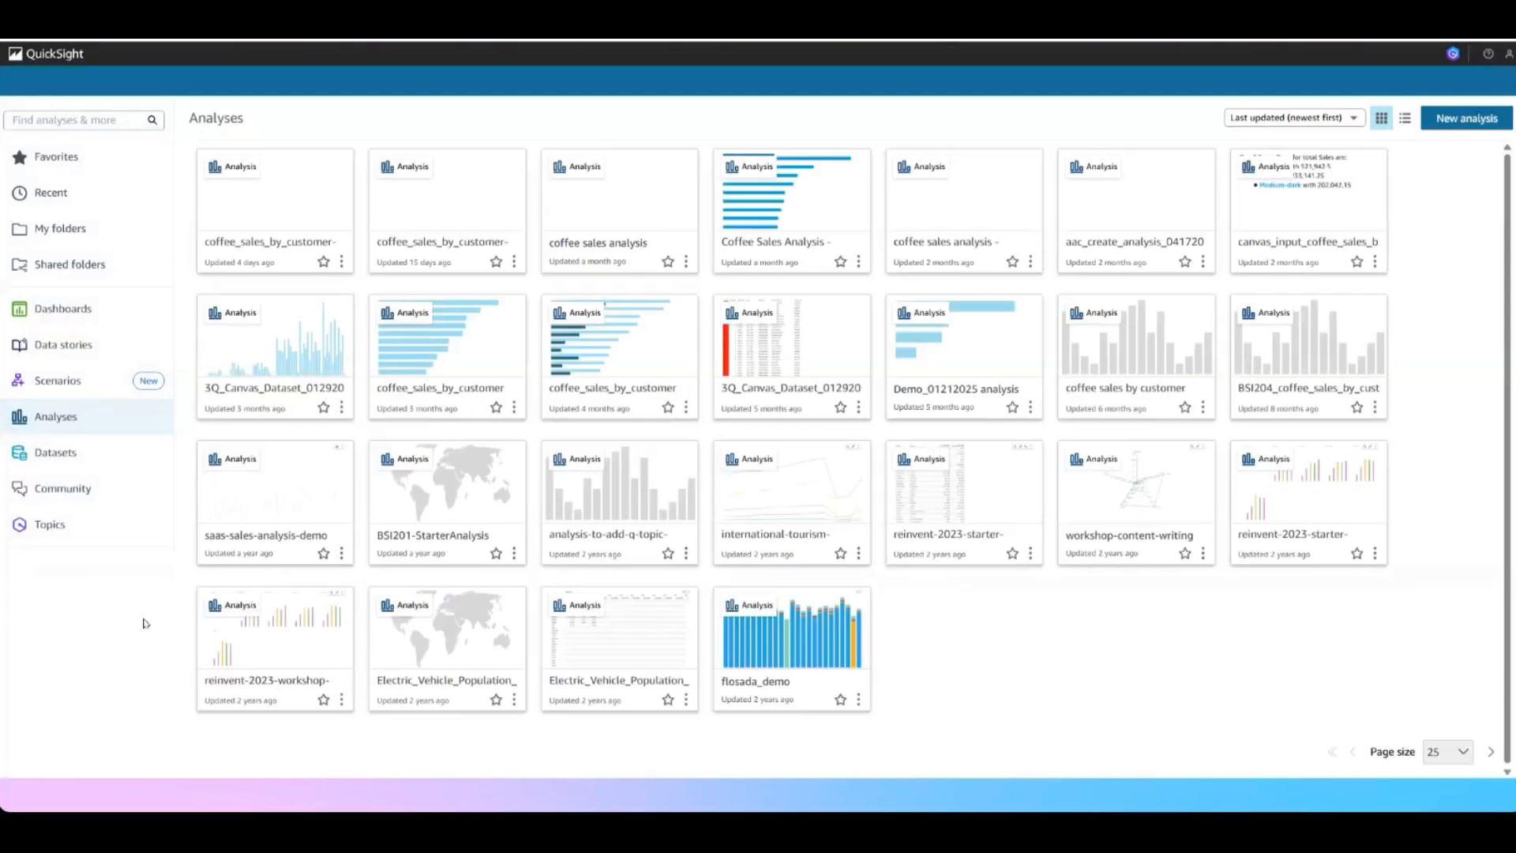
left_click(55, 526)
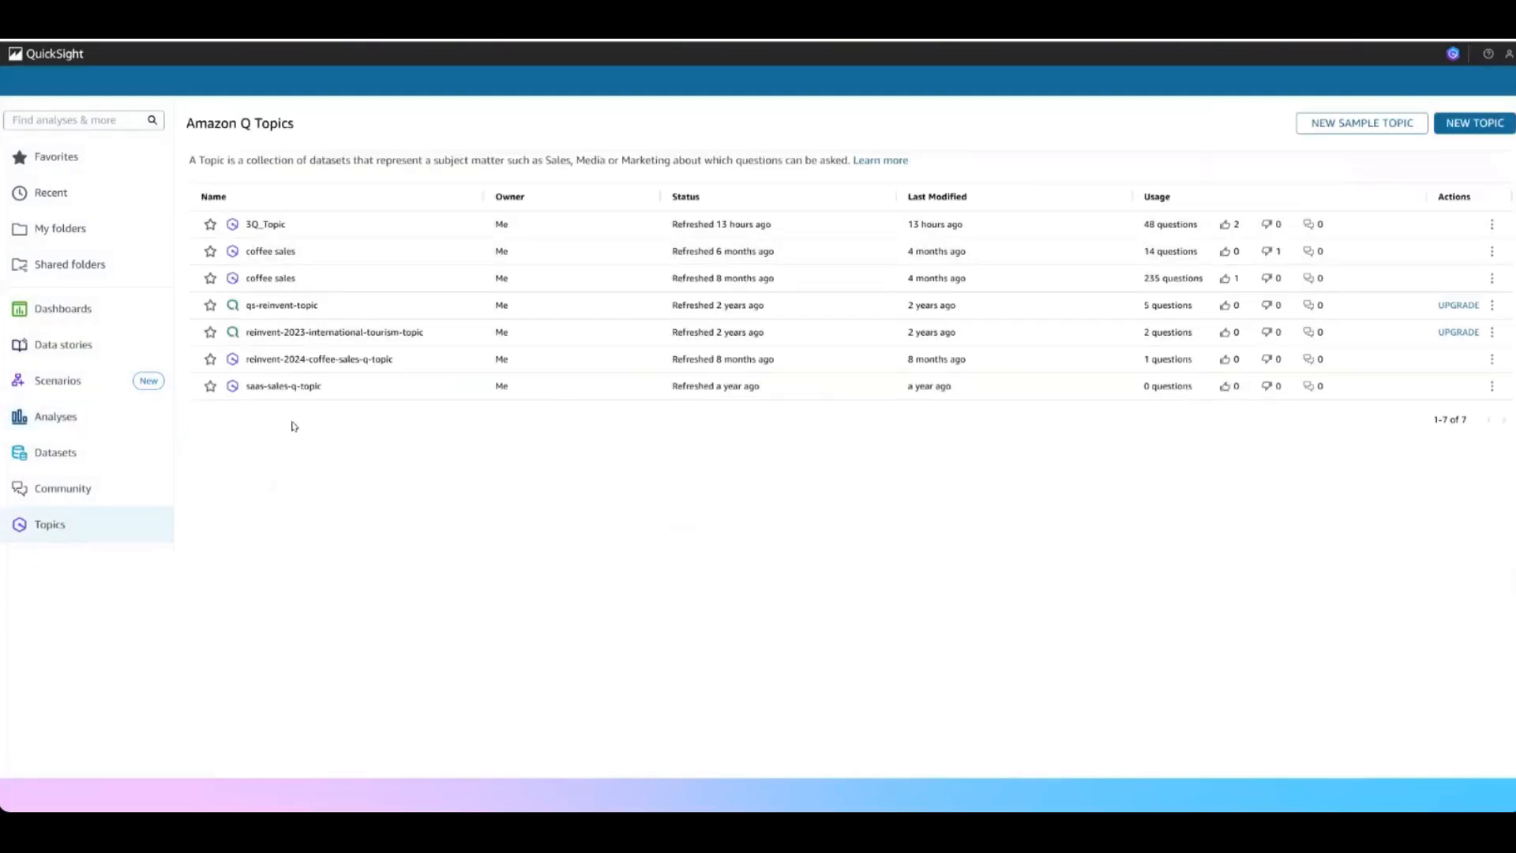
left_click(266, 225)
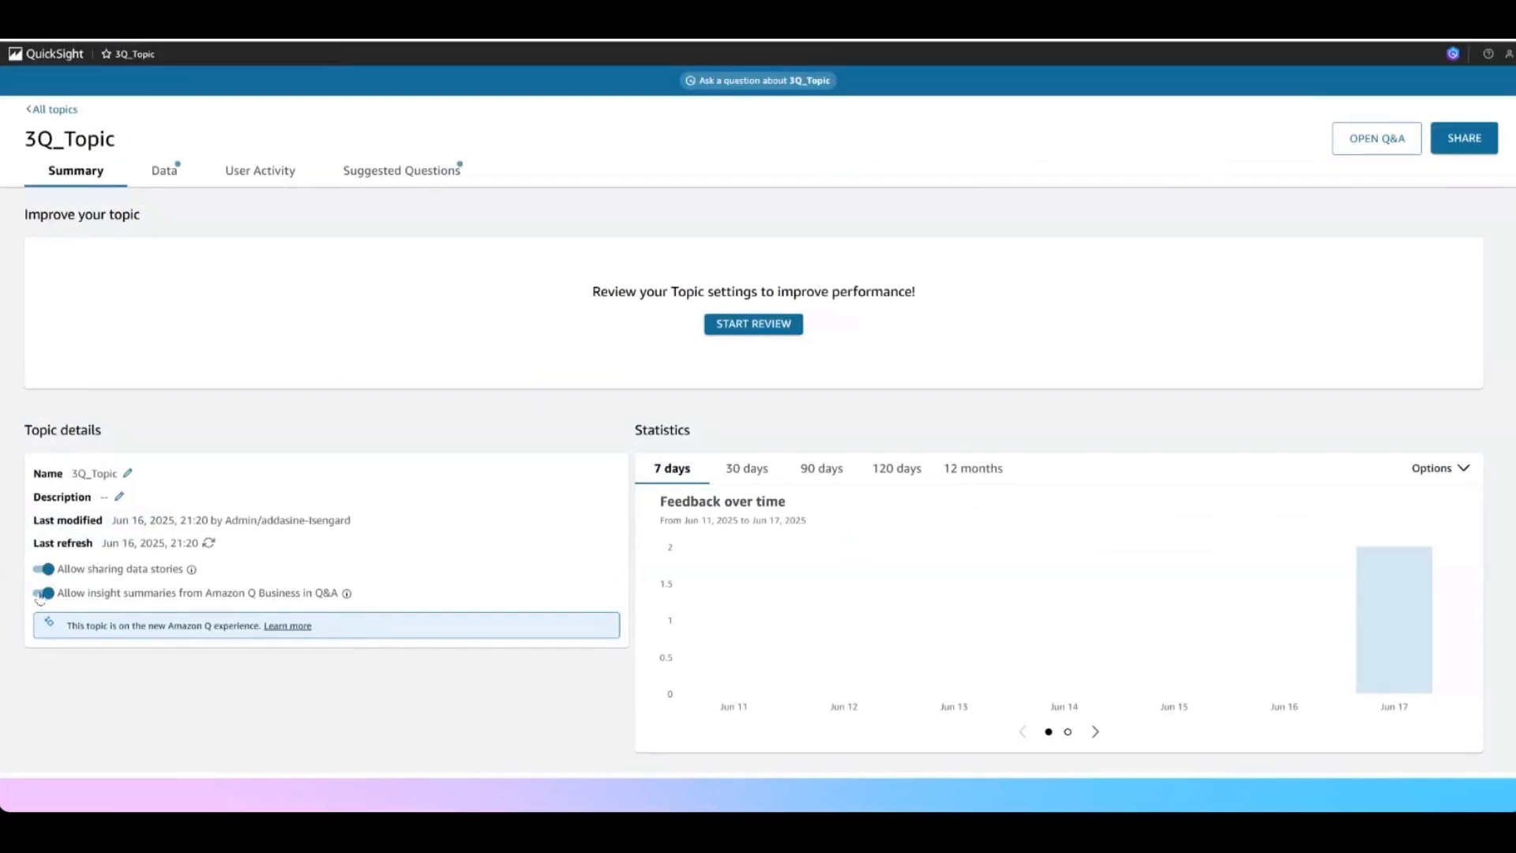
left_click(41, 594)
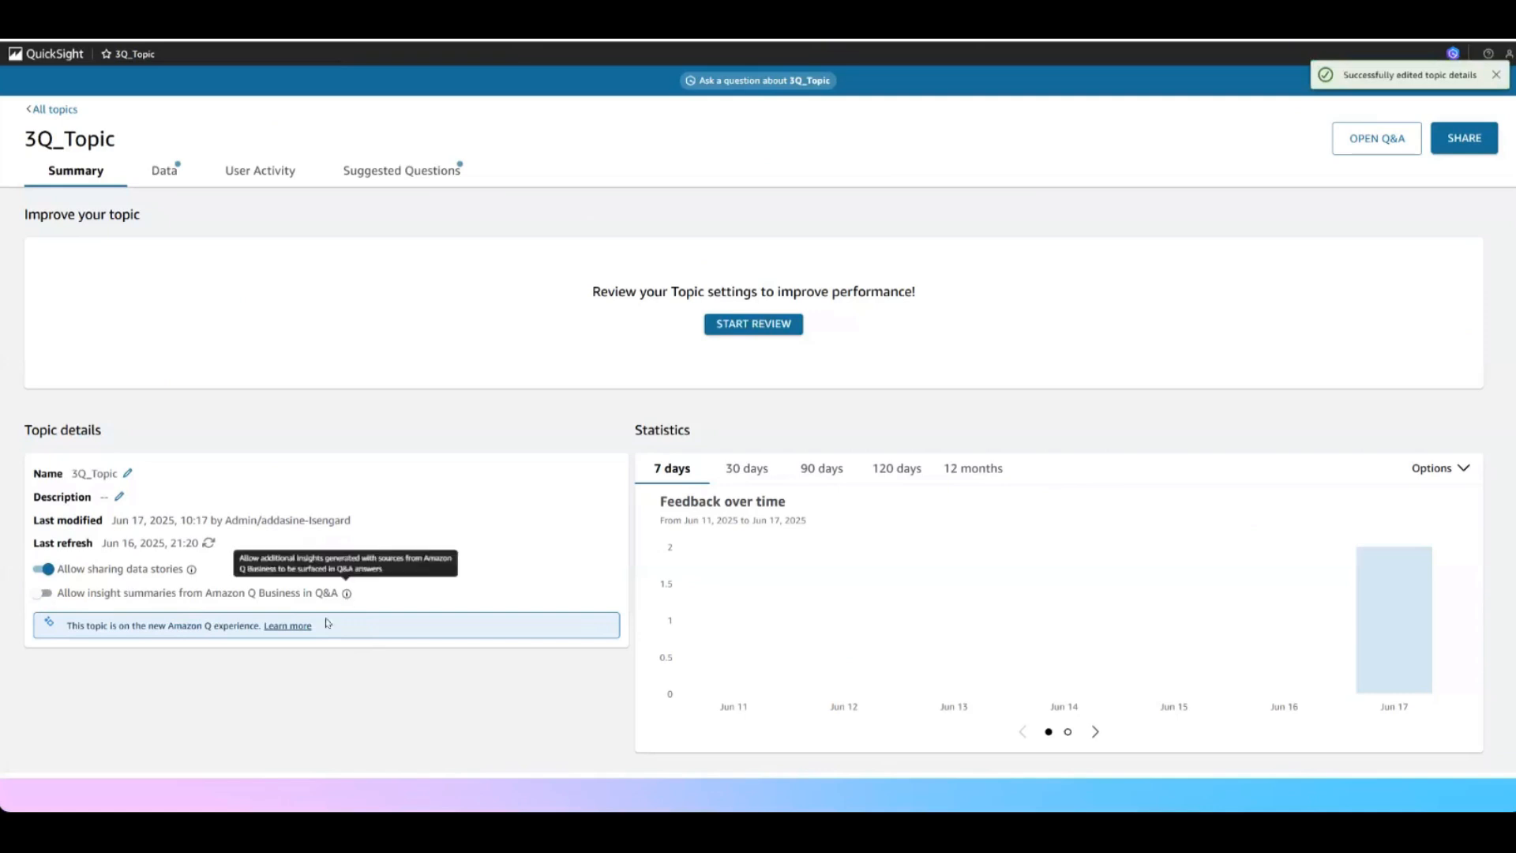
Ask 3Q_Topic for "top performing products" without Q Business insights, review the answer and the option for additional insight, and close the Q&A pane
left_click(785, 82)
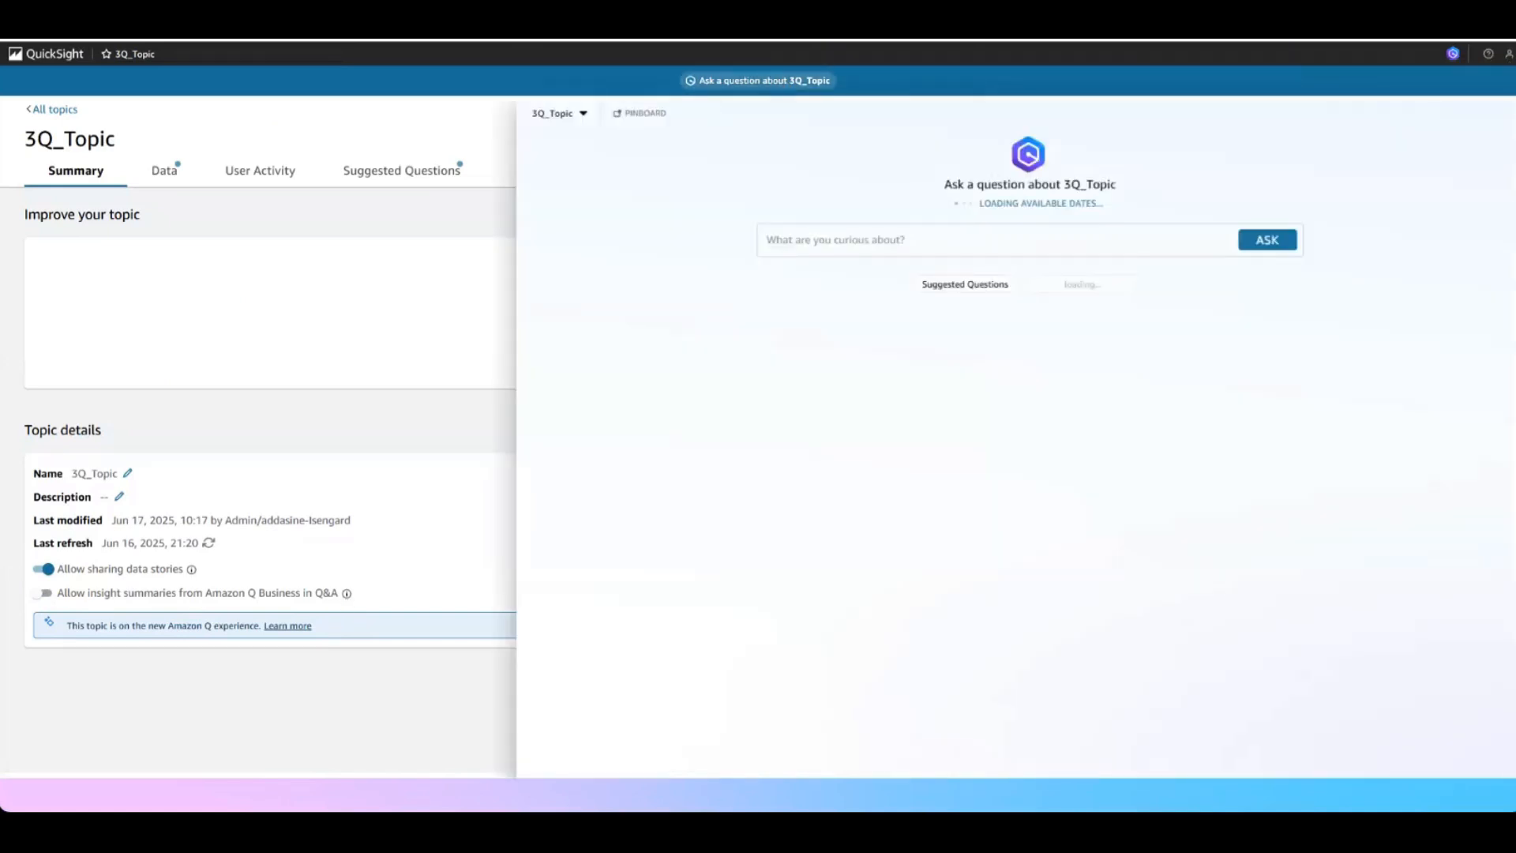
type("top performing products")
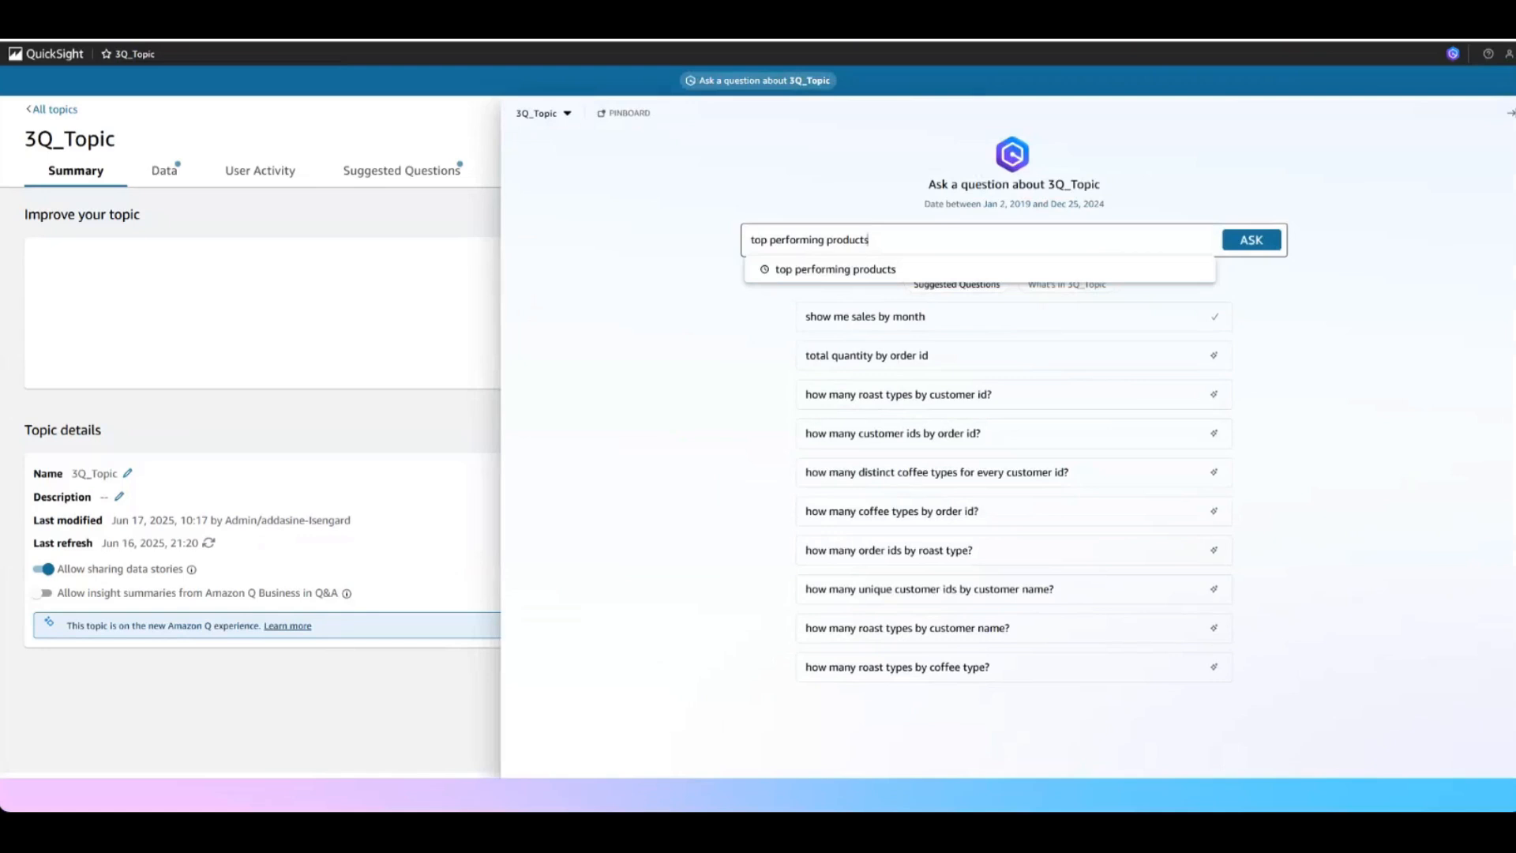
key("Return")
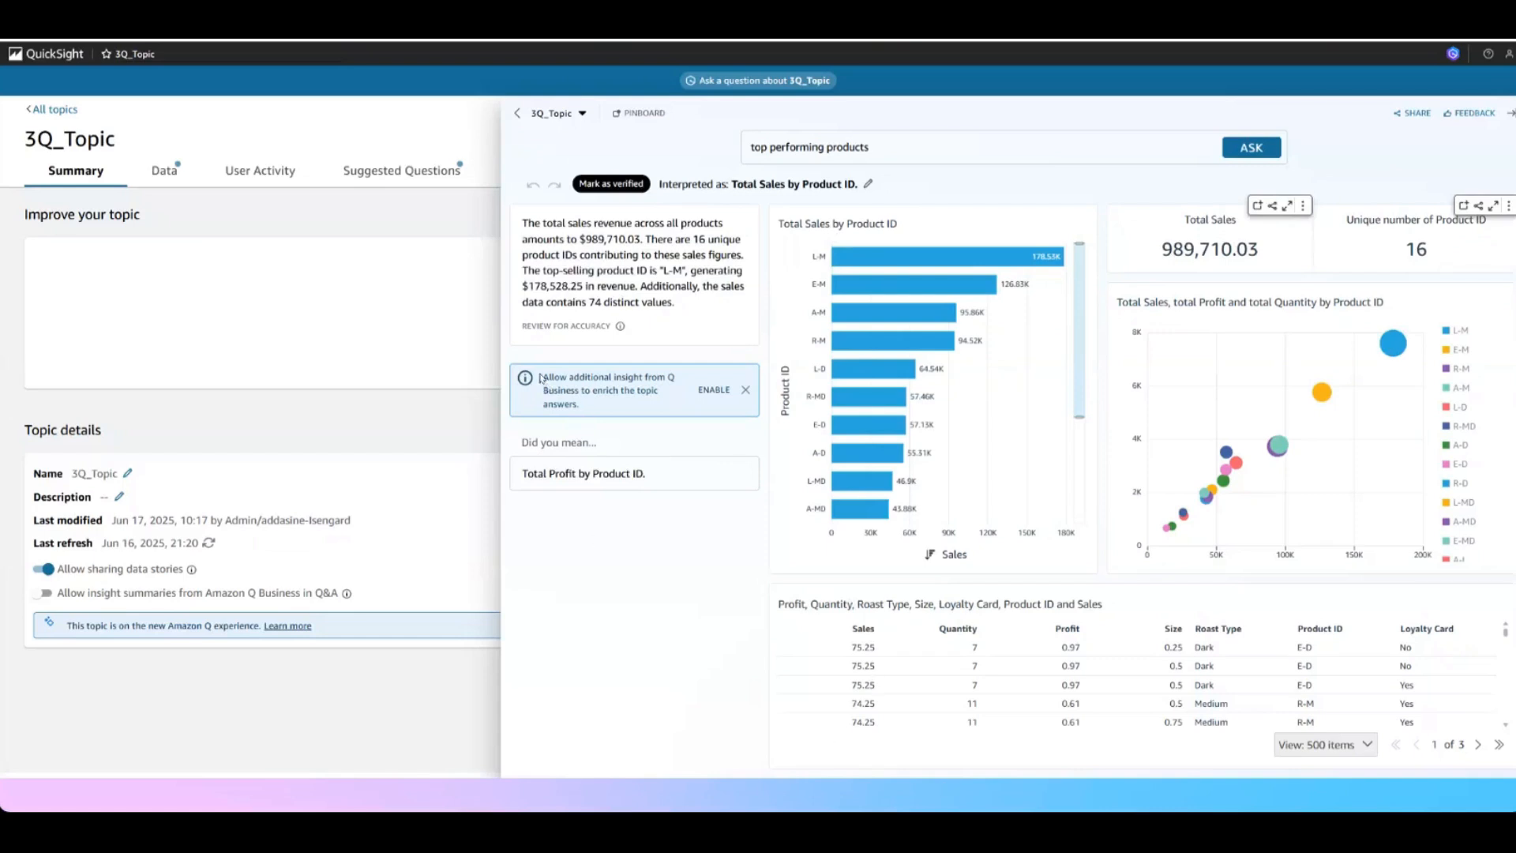
left_click_drag(541, 377, 676, 387)
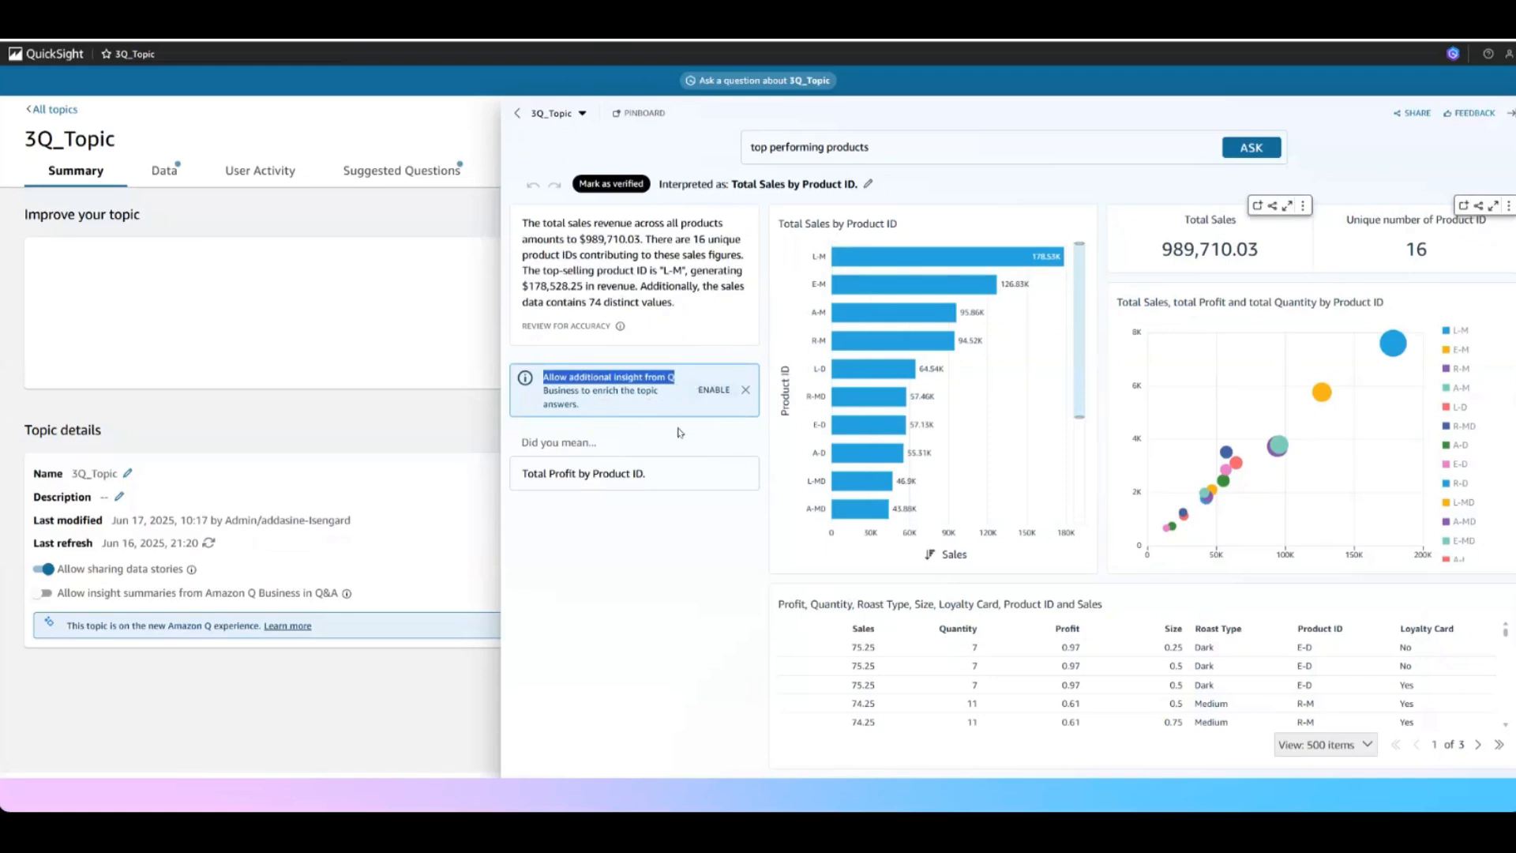
left_click(320, 422)
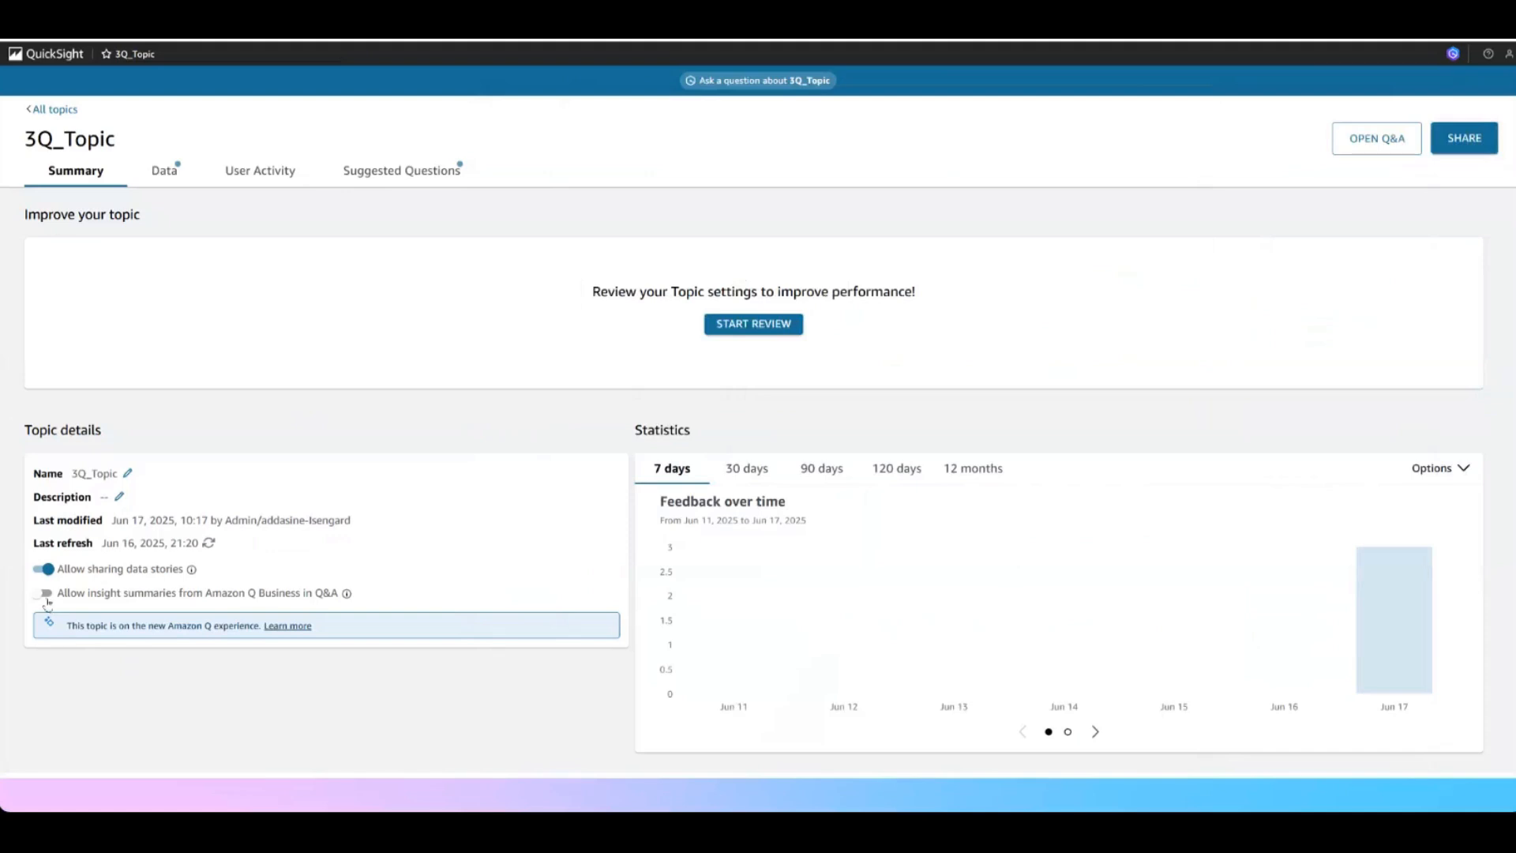
Allow insight summaries from Amazon Q Business in Q&A for 3Q_Topic and ask it for "top performing products" again
left_click_drag(24, 141, 129, 146)
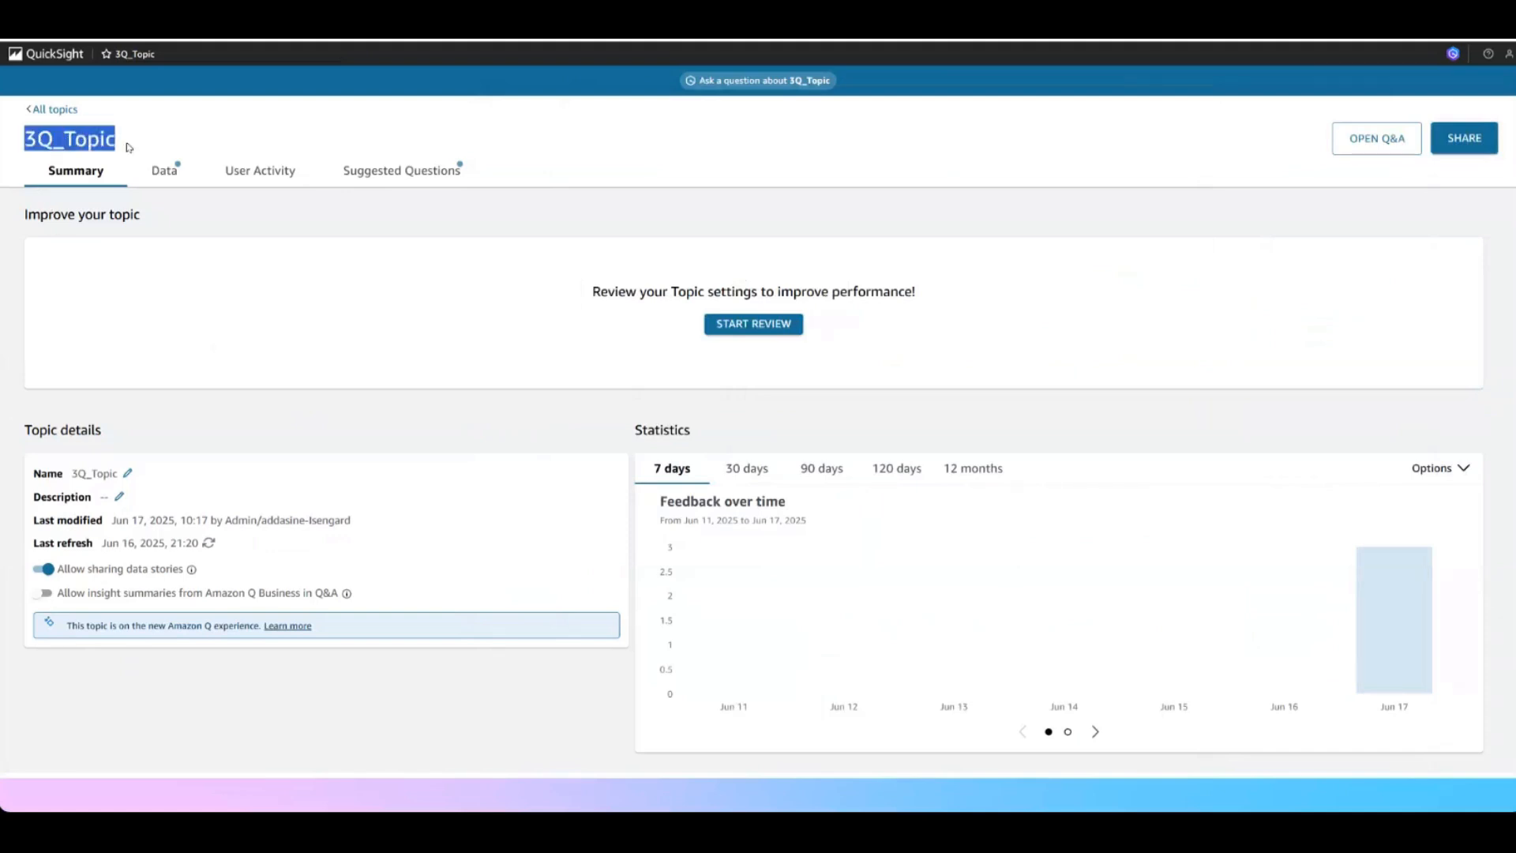
left_click(44, 592)
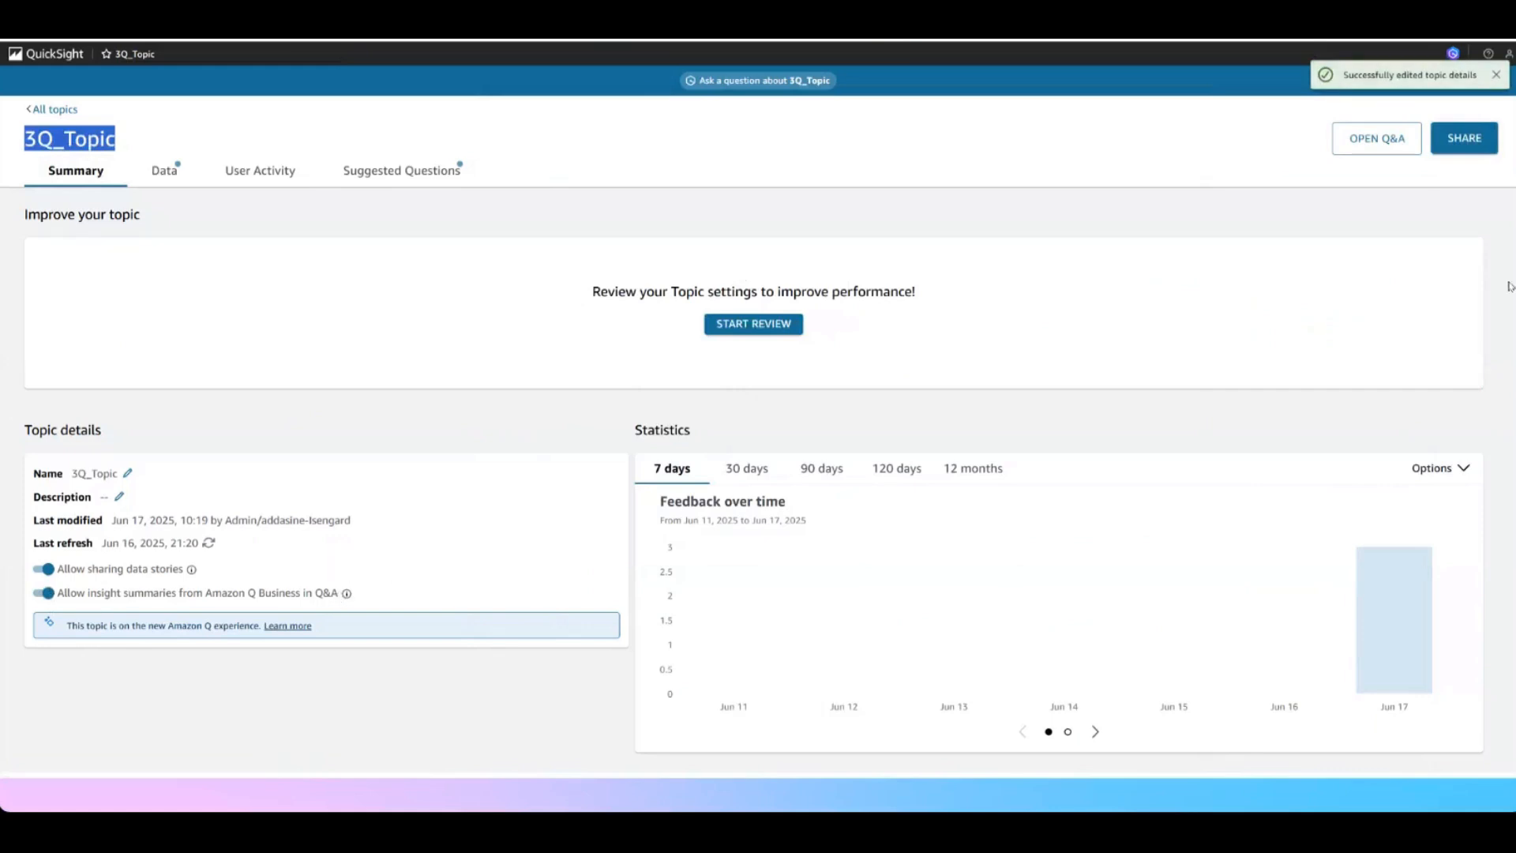
left_click(750, 82)
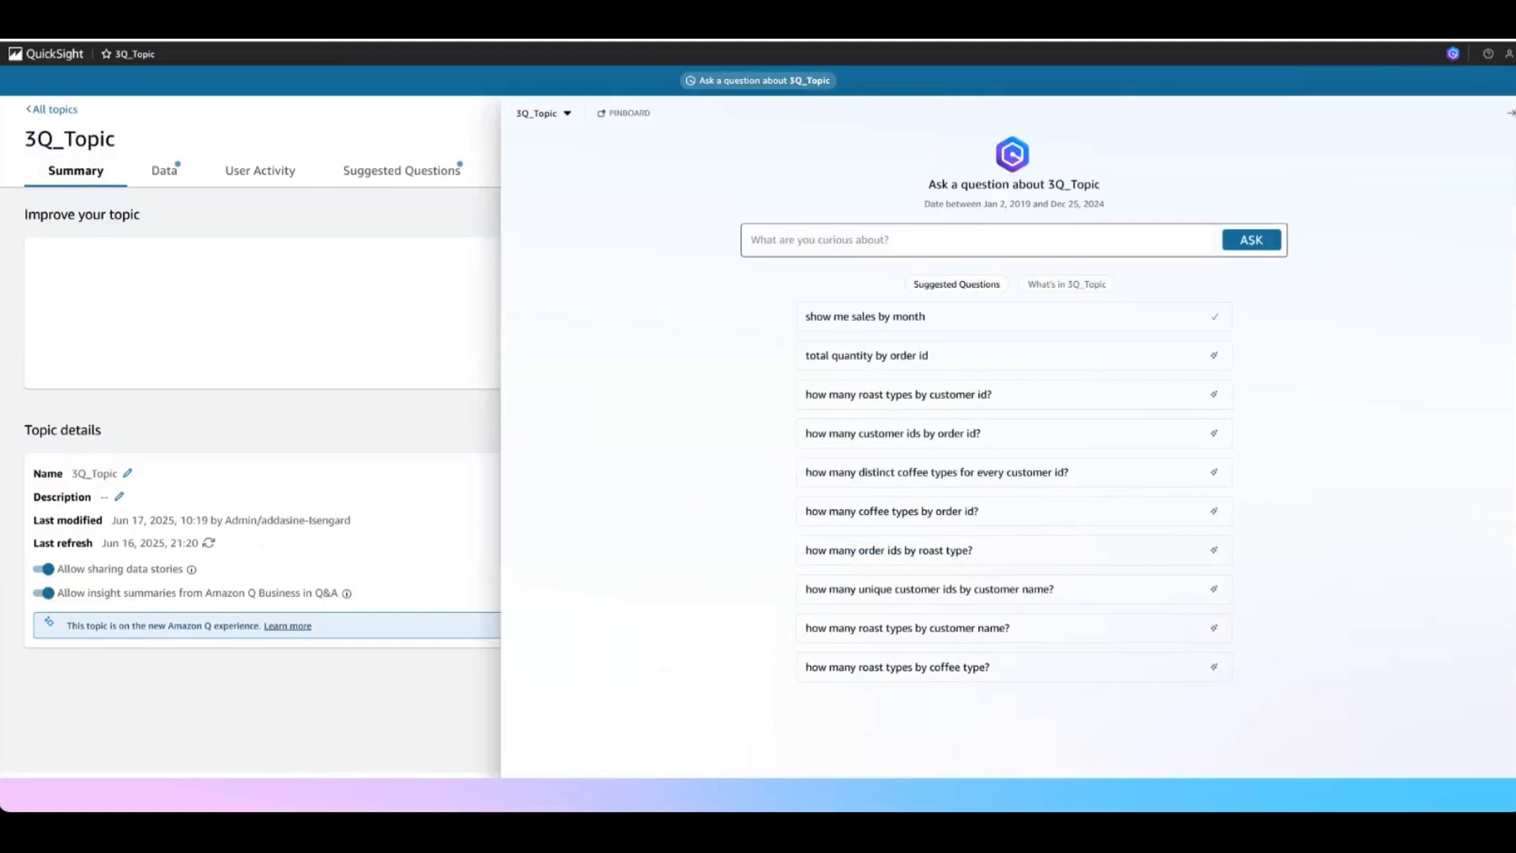
type("top performing products")
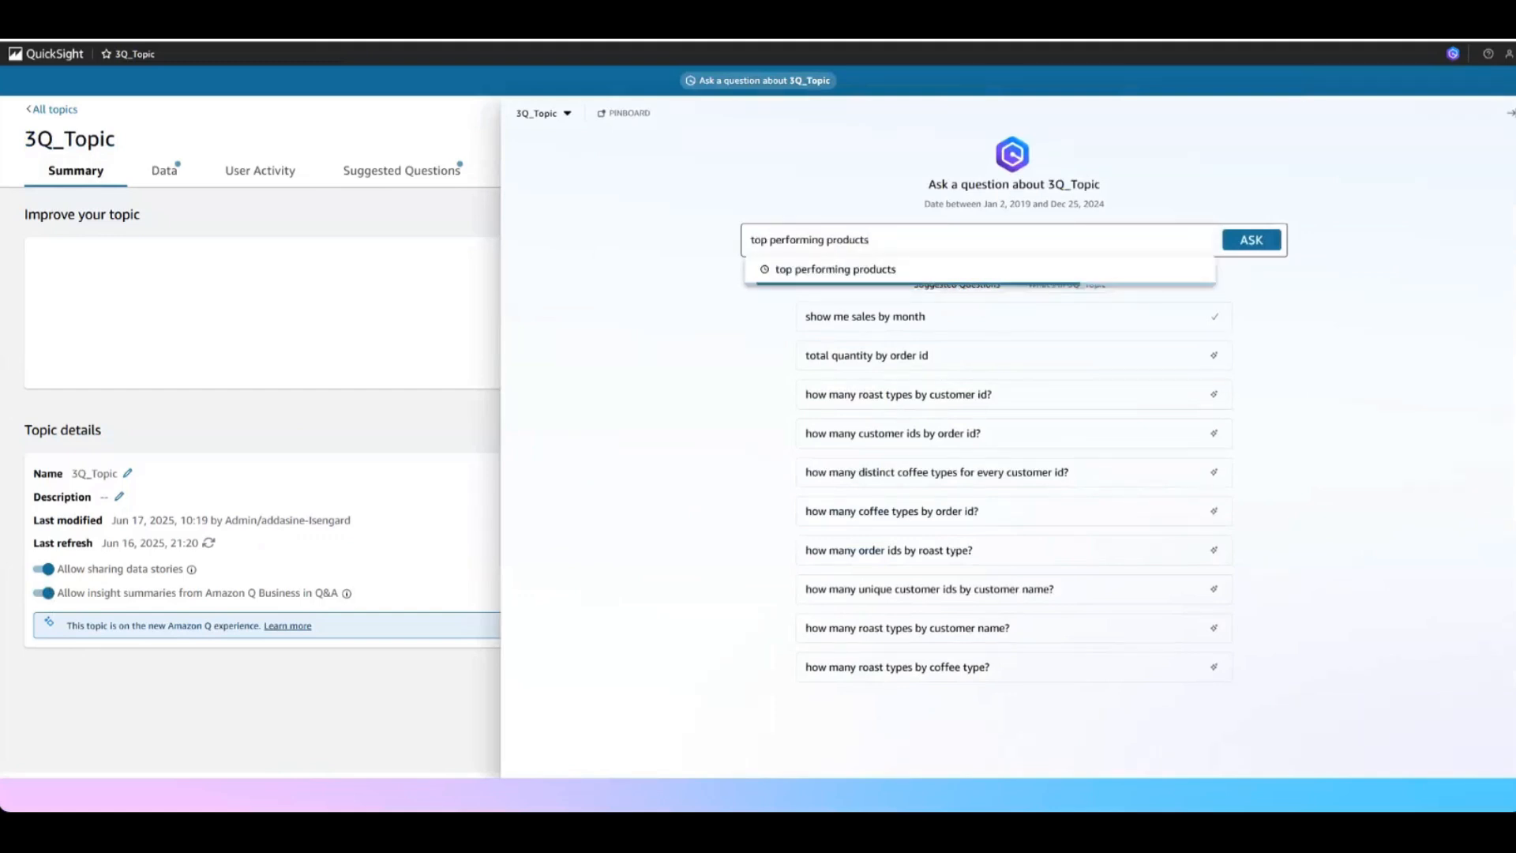
key("Return")
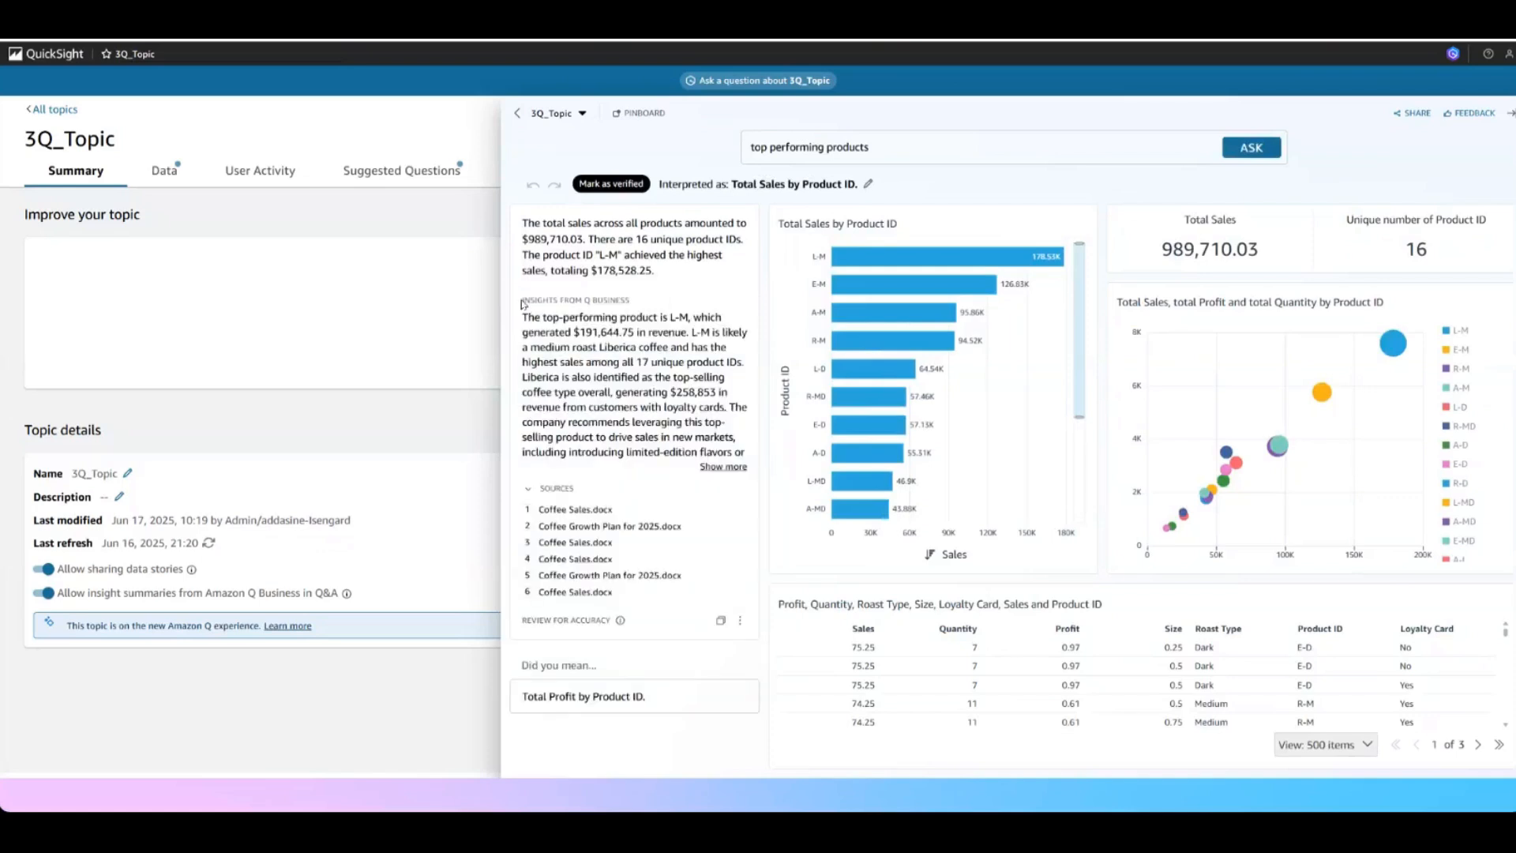
Examine the full insights from Q Business and their source documents in the top performing products answer, and close the Q&A pane
left_click_drag(522, 304, 633, 307)
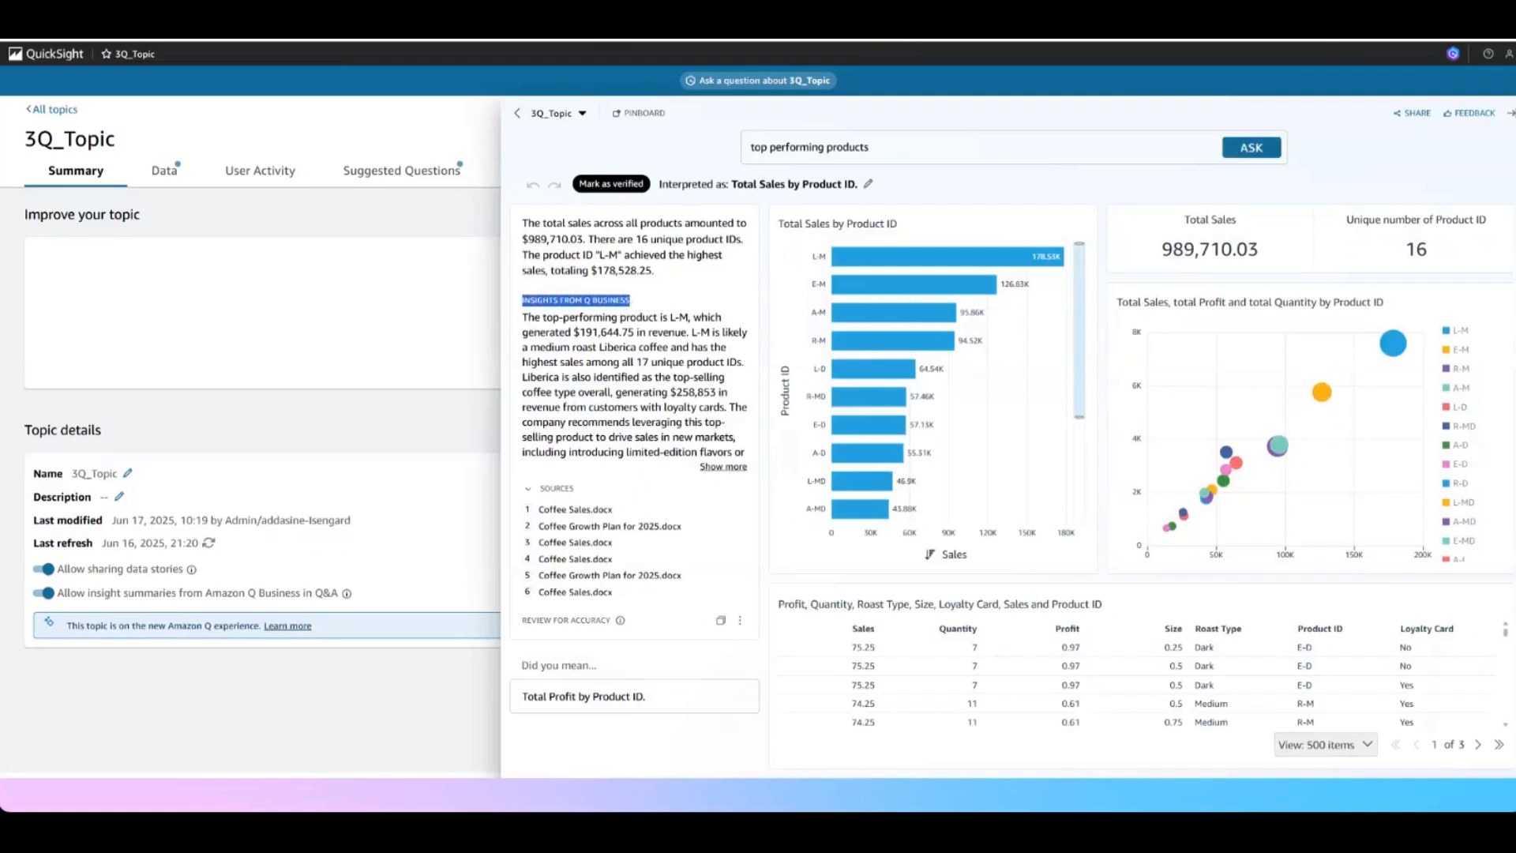
left_click(720, 468)
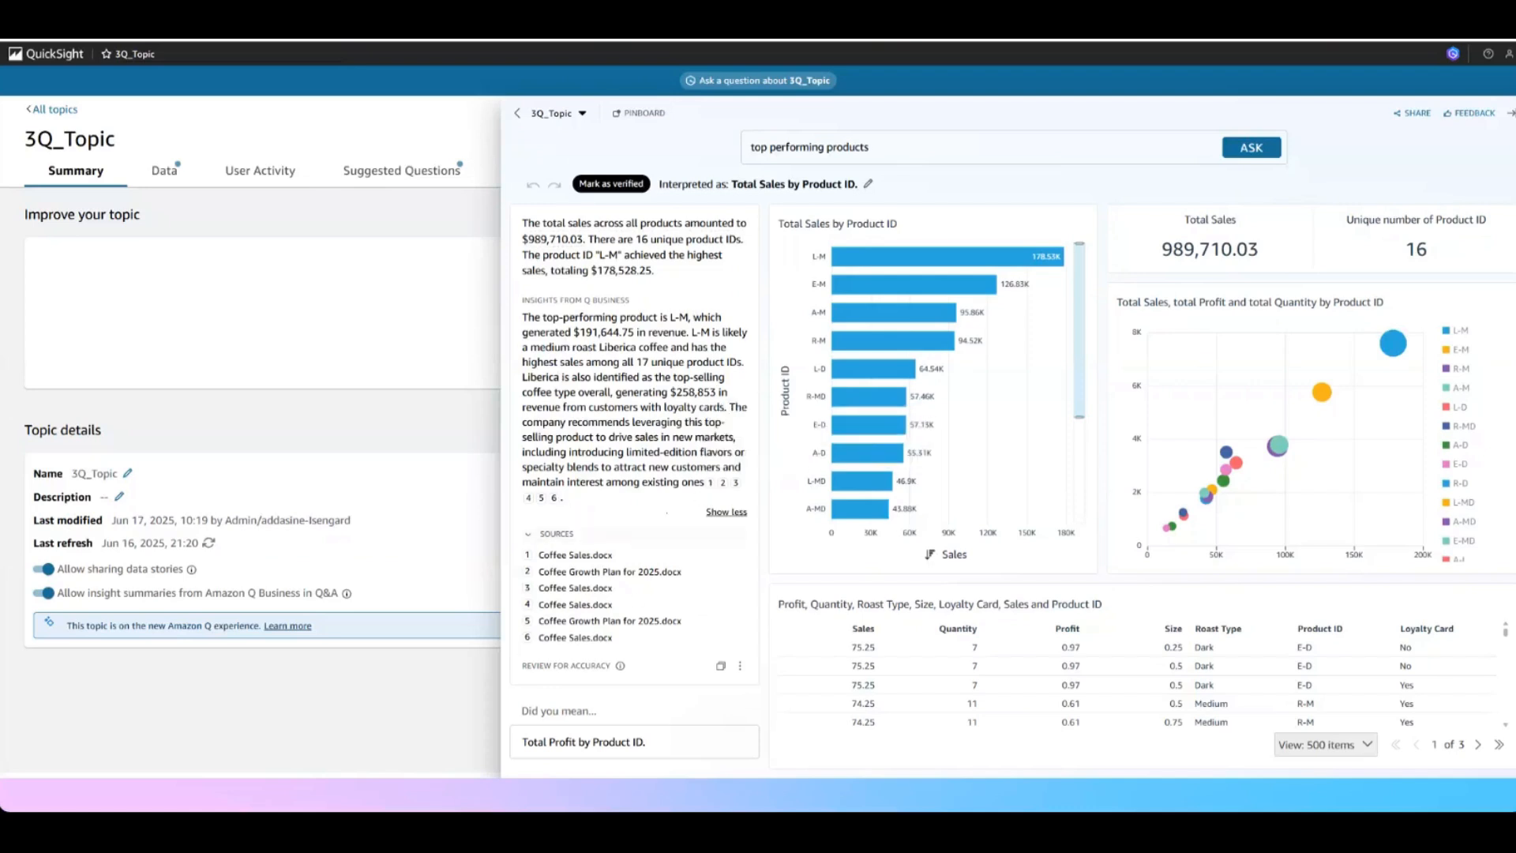
left_click_drag(538, 555, 690, 576)
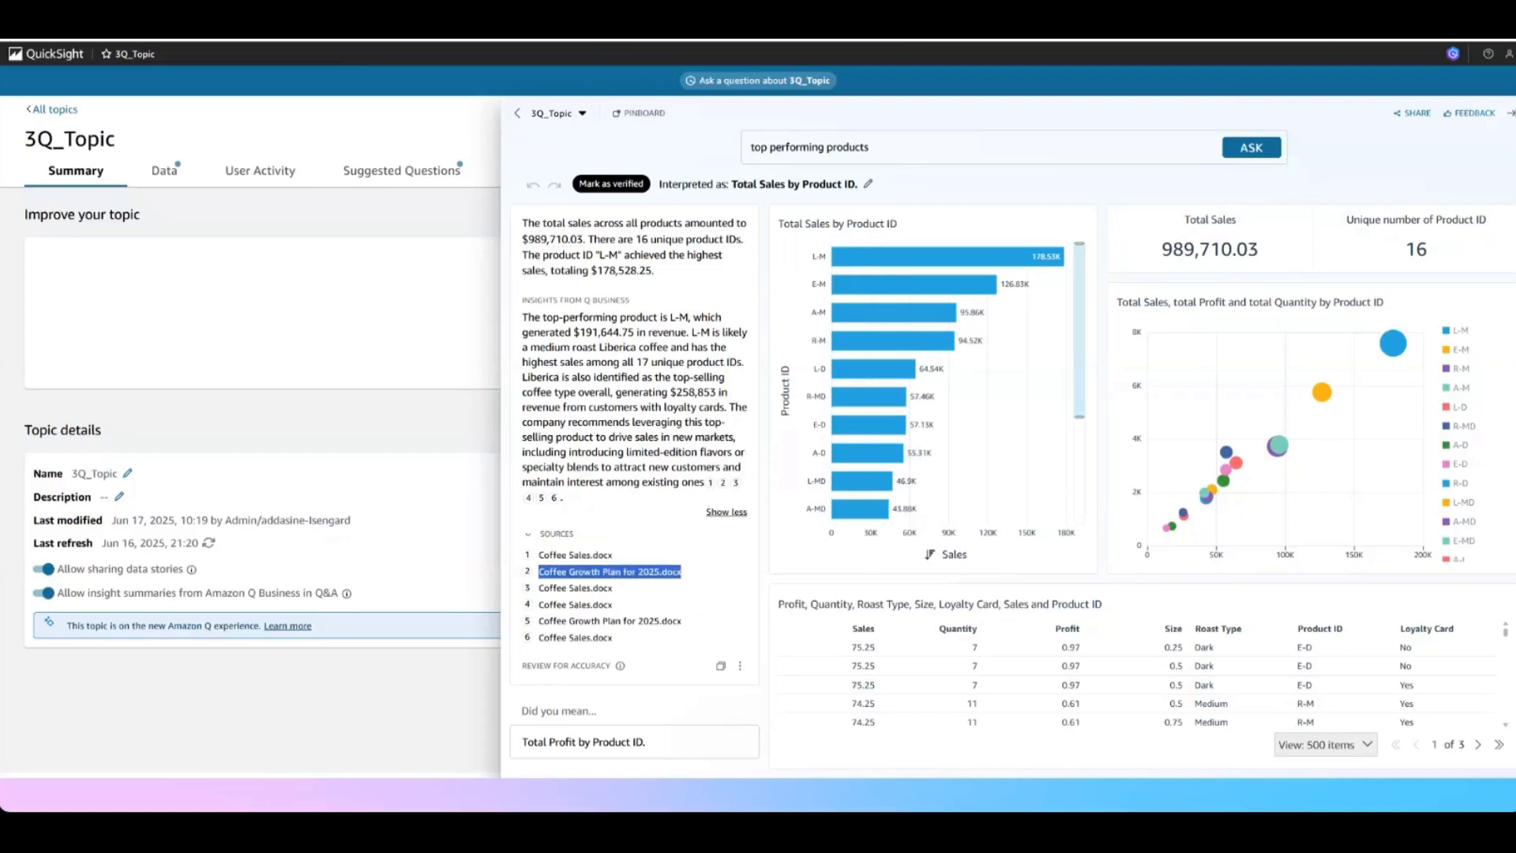
left_click_drag(522, 482, 700, 484)
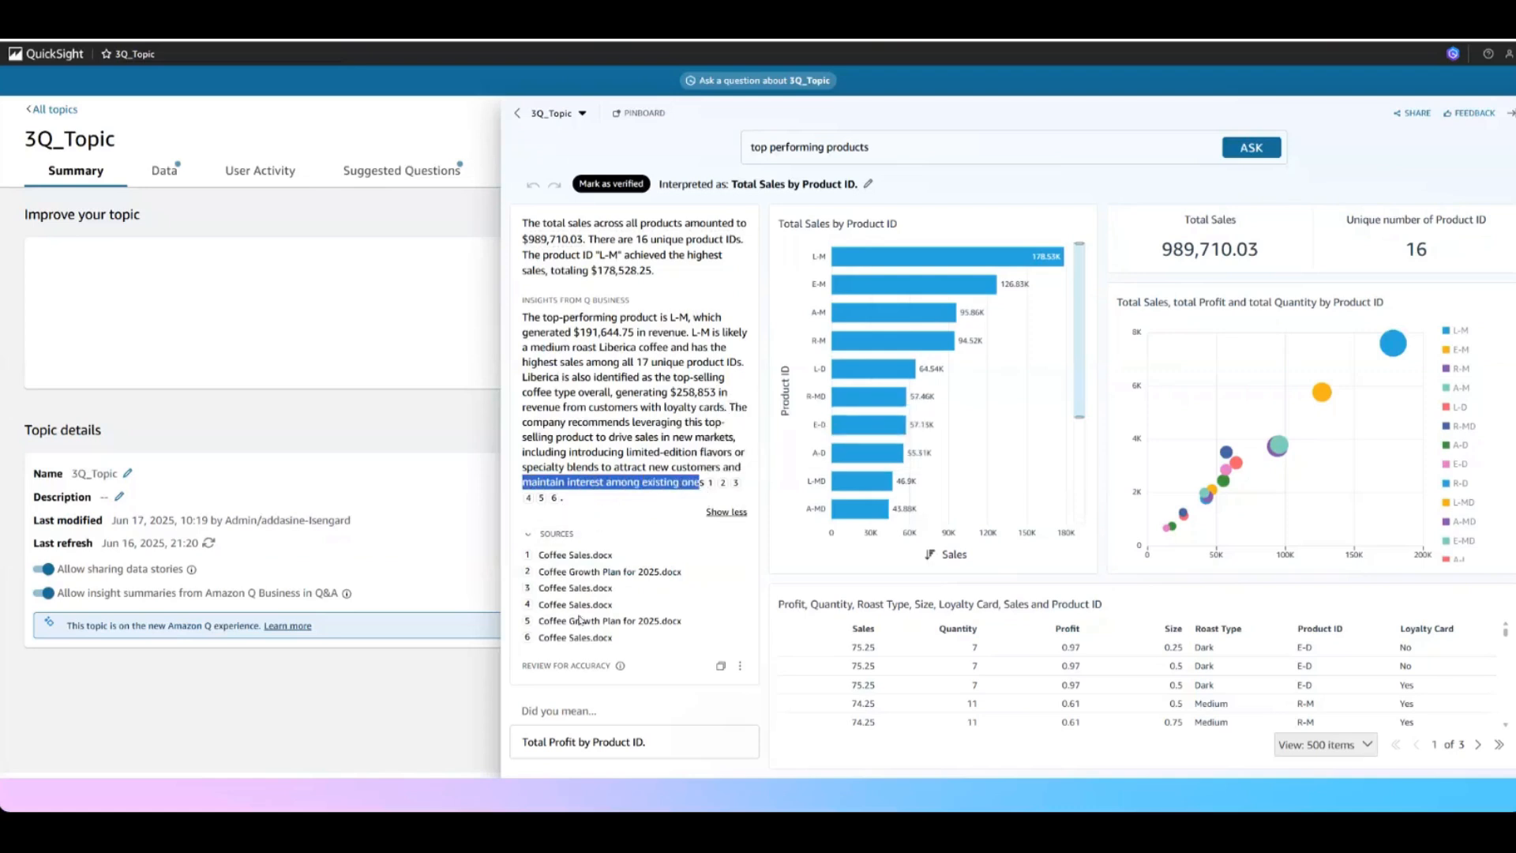
left_click_drag(623, 622, 552, 572)
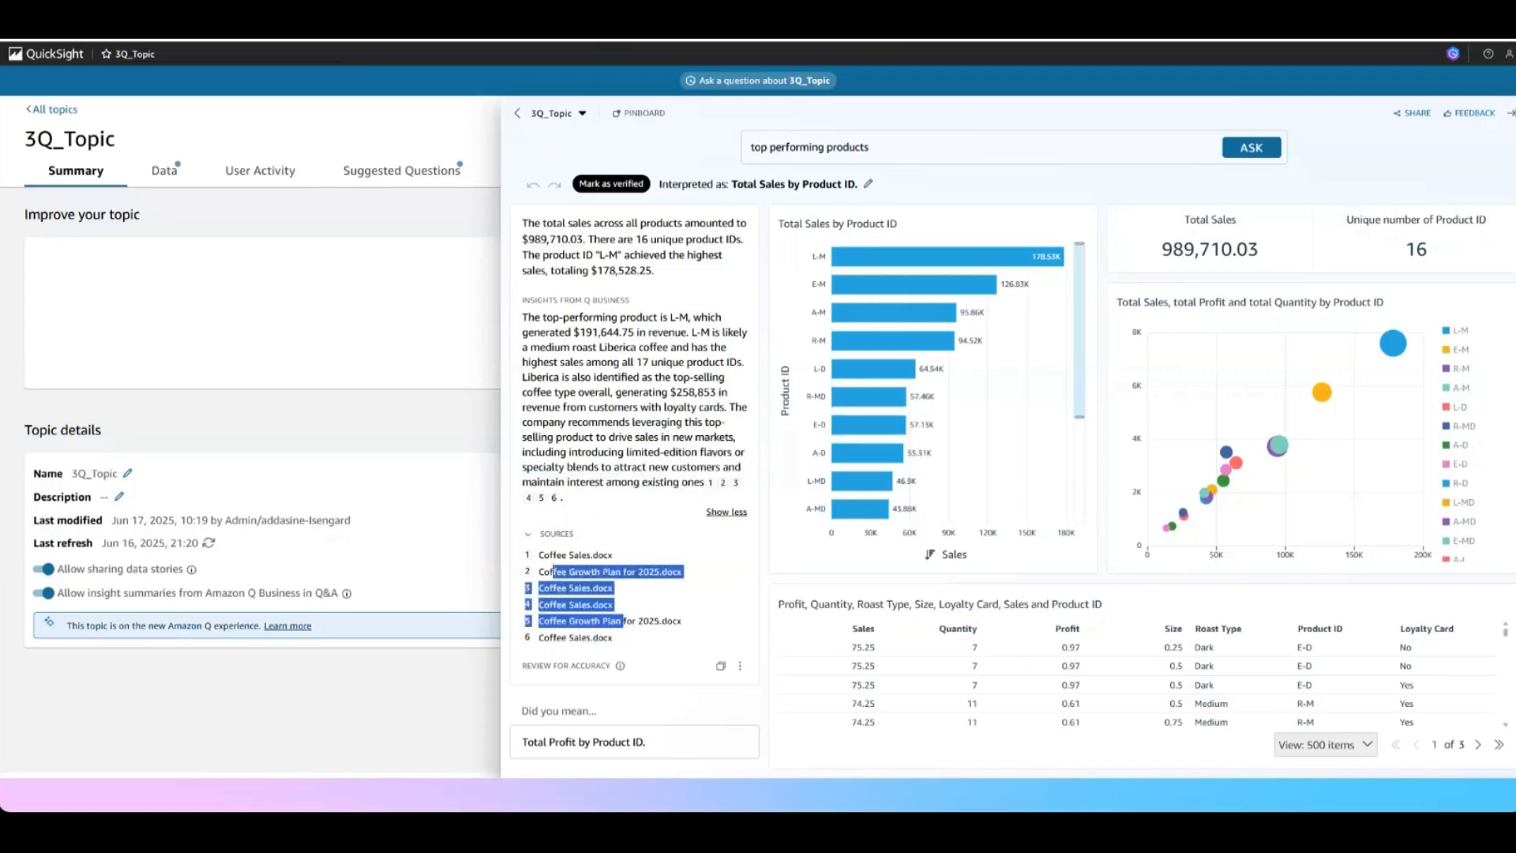
left_click(533, 558)
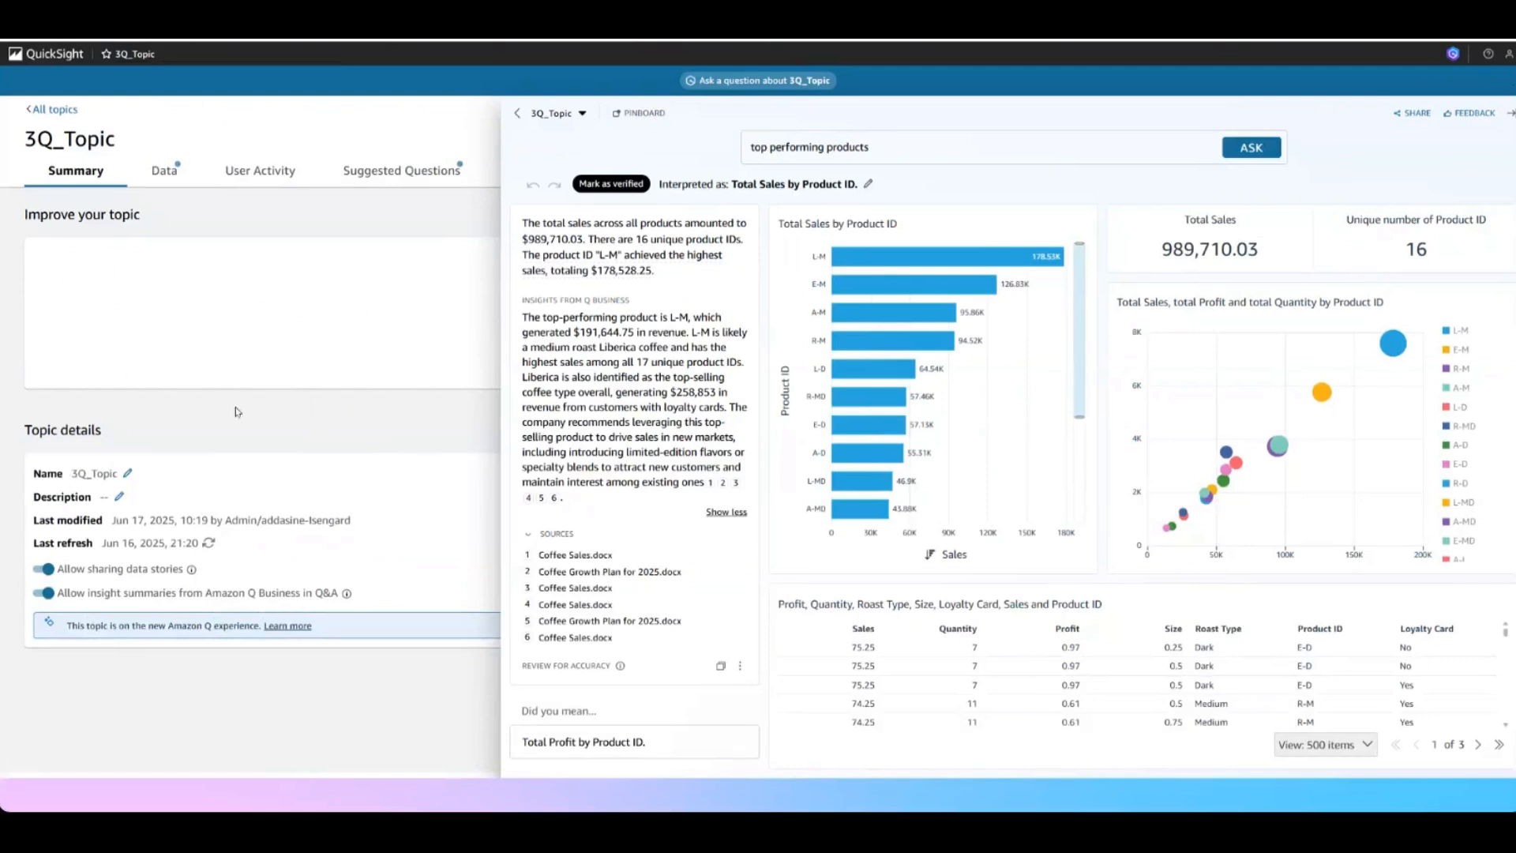
left_click(282, 432)
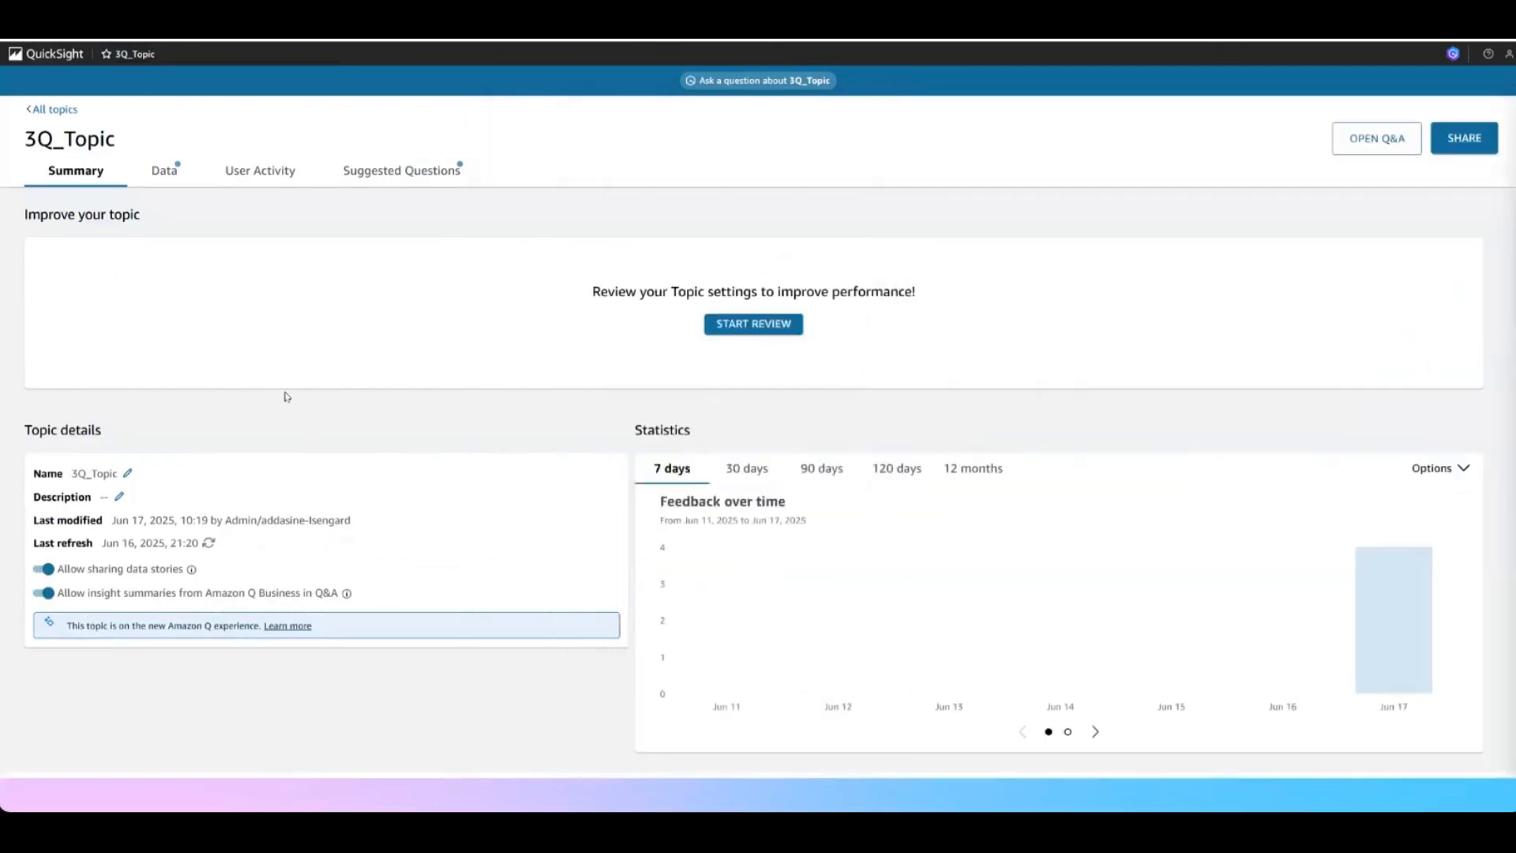
Create a data story with a prompt for a marketing plan covering next year's growth strategies, new customer metrics and improving sales for bottom performing products
left_click(55, 61)
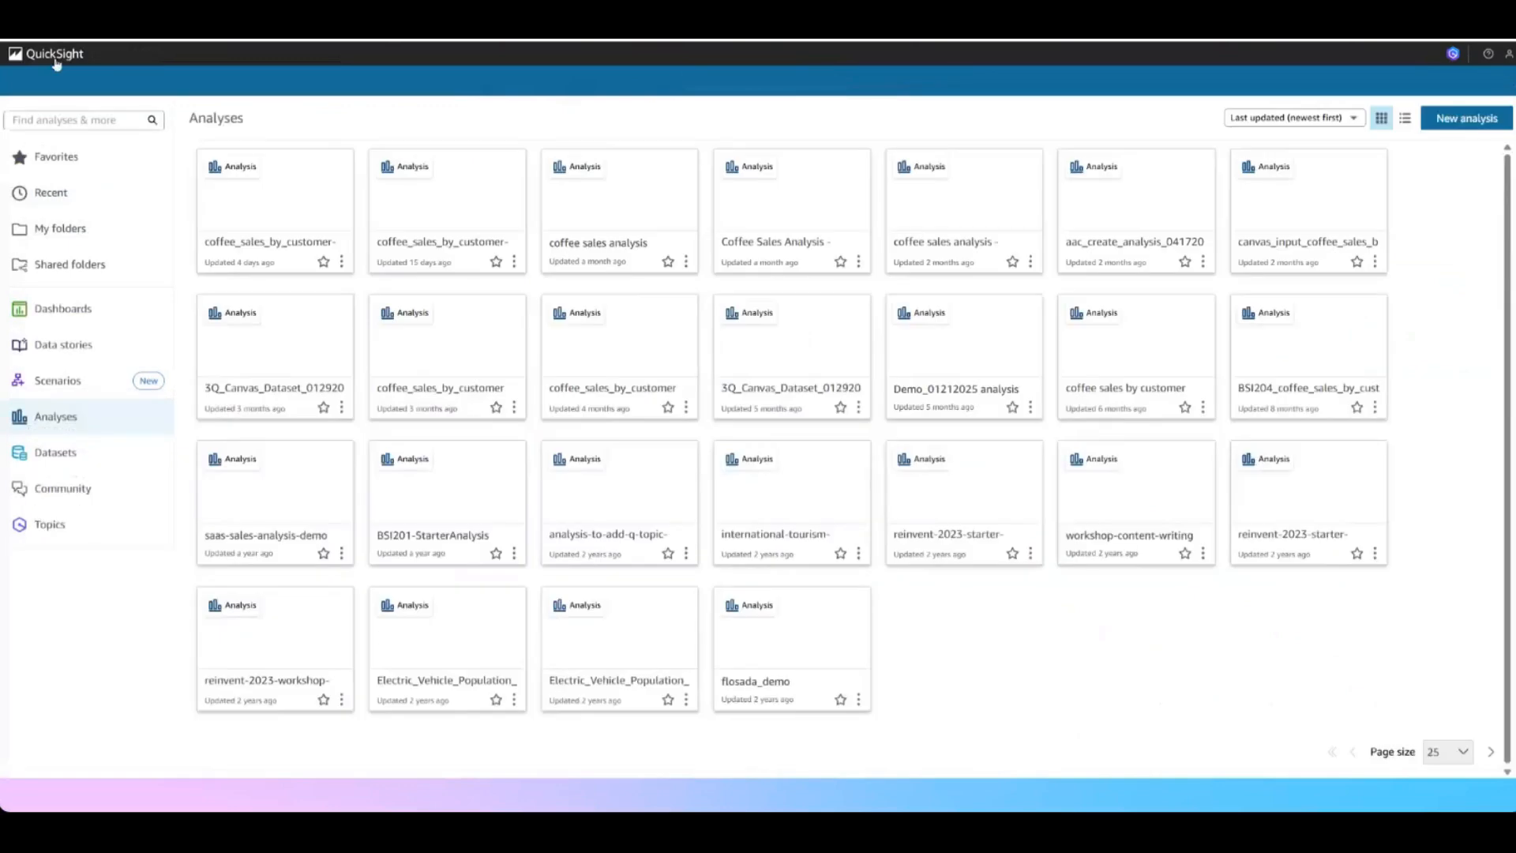
left_click(77, 352)
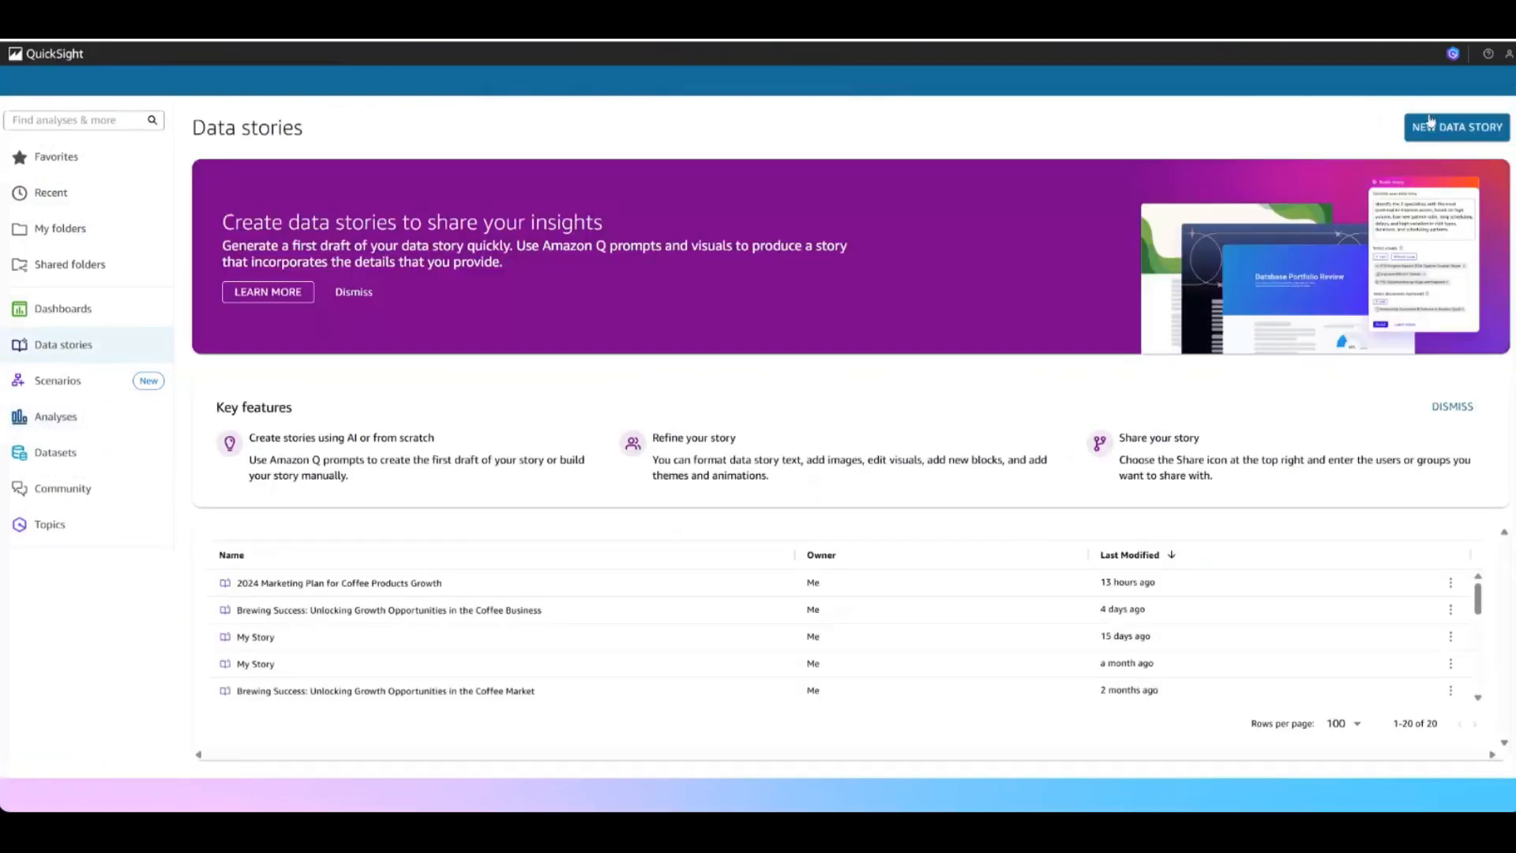
left_click(1450, 136)
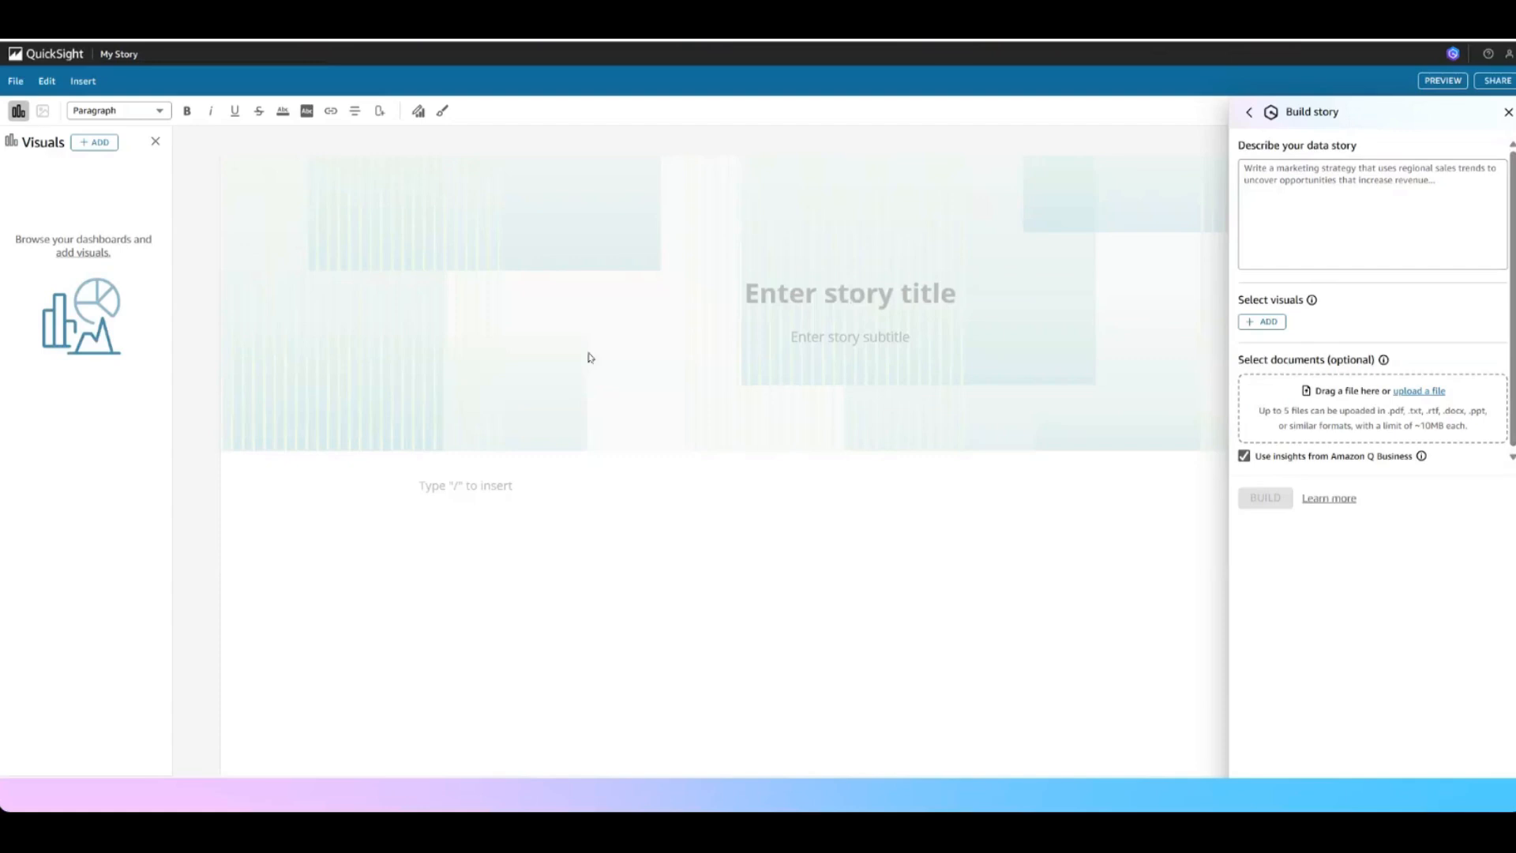
left_click(1335, 201)
type("Write a marketing plan that outlines effective marketing strategies for growth next year. Include new customer metrics to measure and a plan to improve sales for bottom performing products")
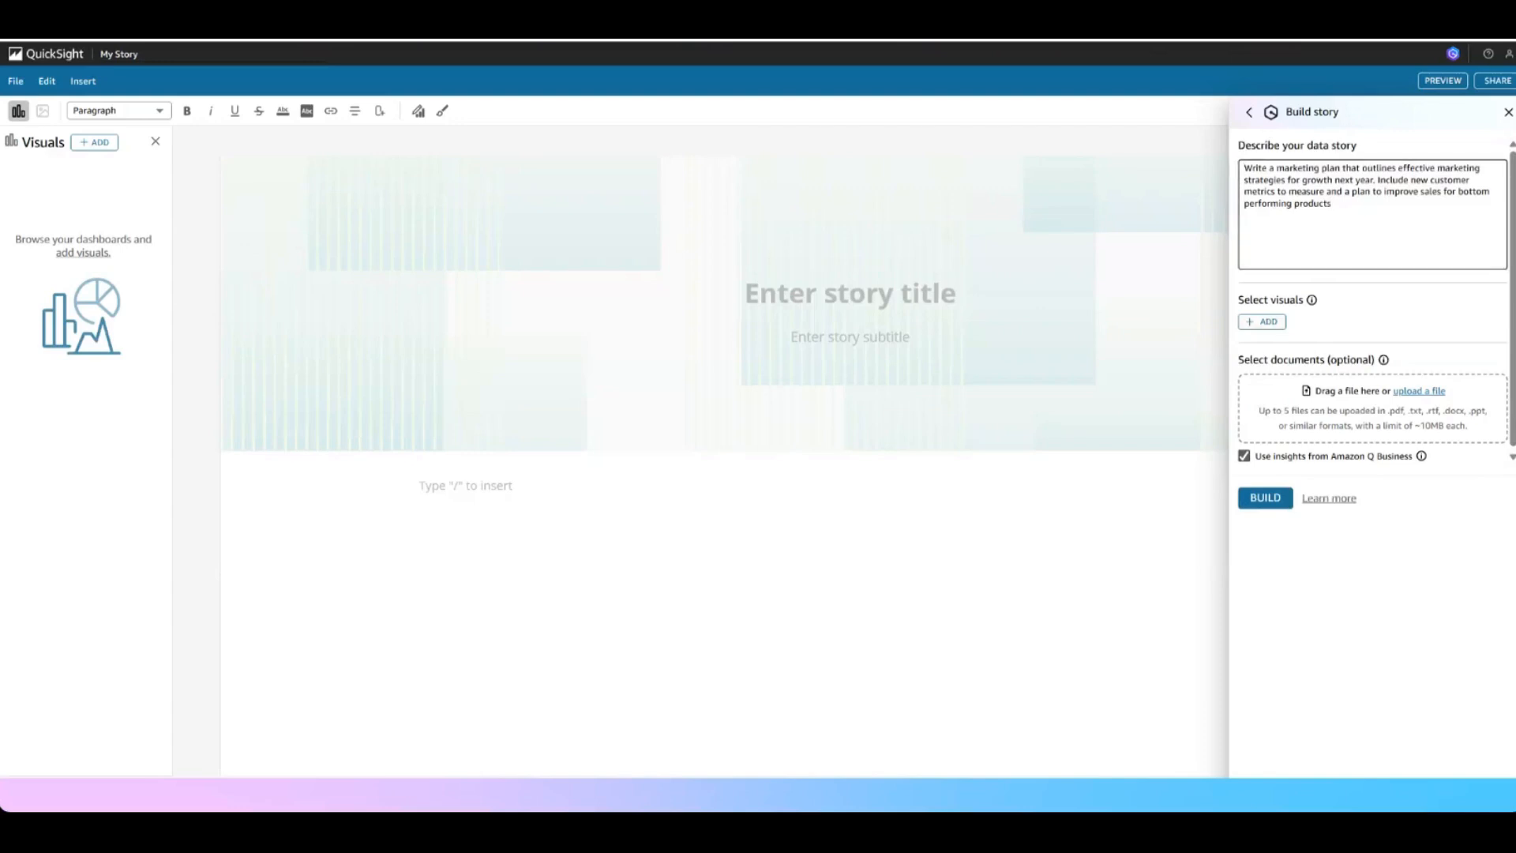
Add the Coffee Sales Insights visuals for sales by coffee and roast type, unique customers by coffee and roast type, customers by country, monthly sales, and customer loyalty
left_click(1263, 323)
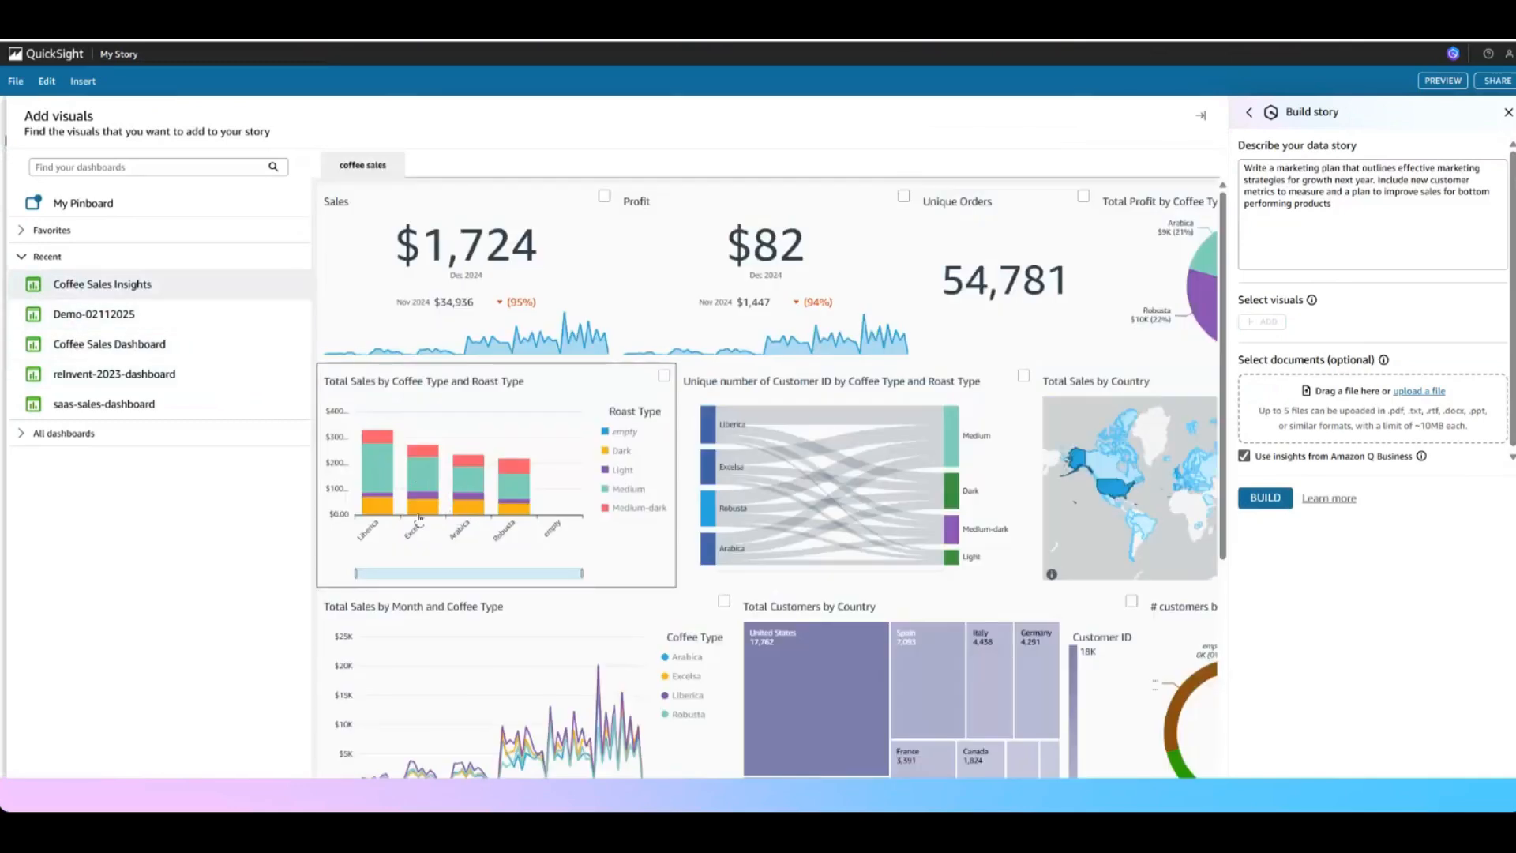
left_click(663, 375)
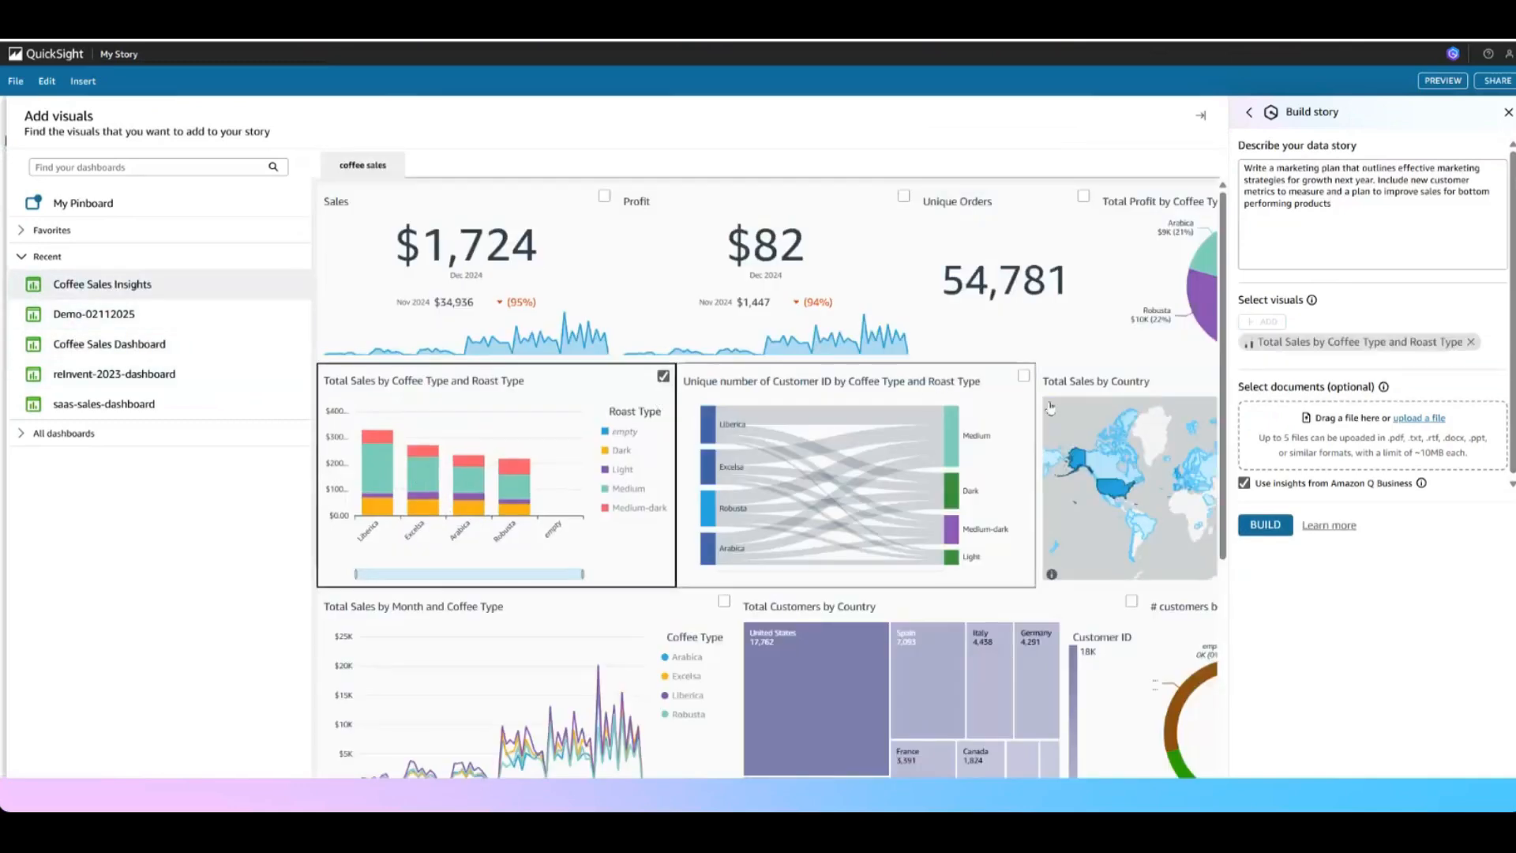
left_click(1023, 376)
left_click(1131, 600)
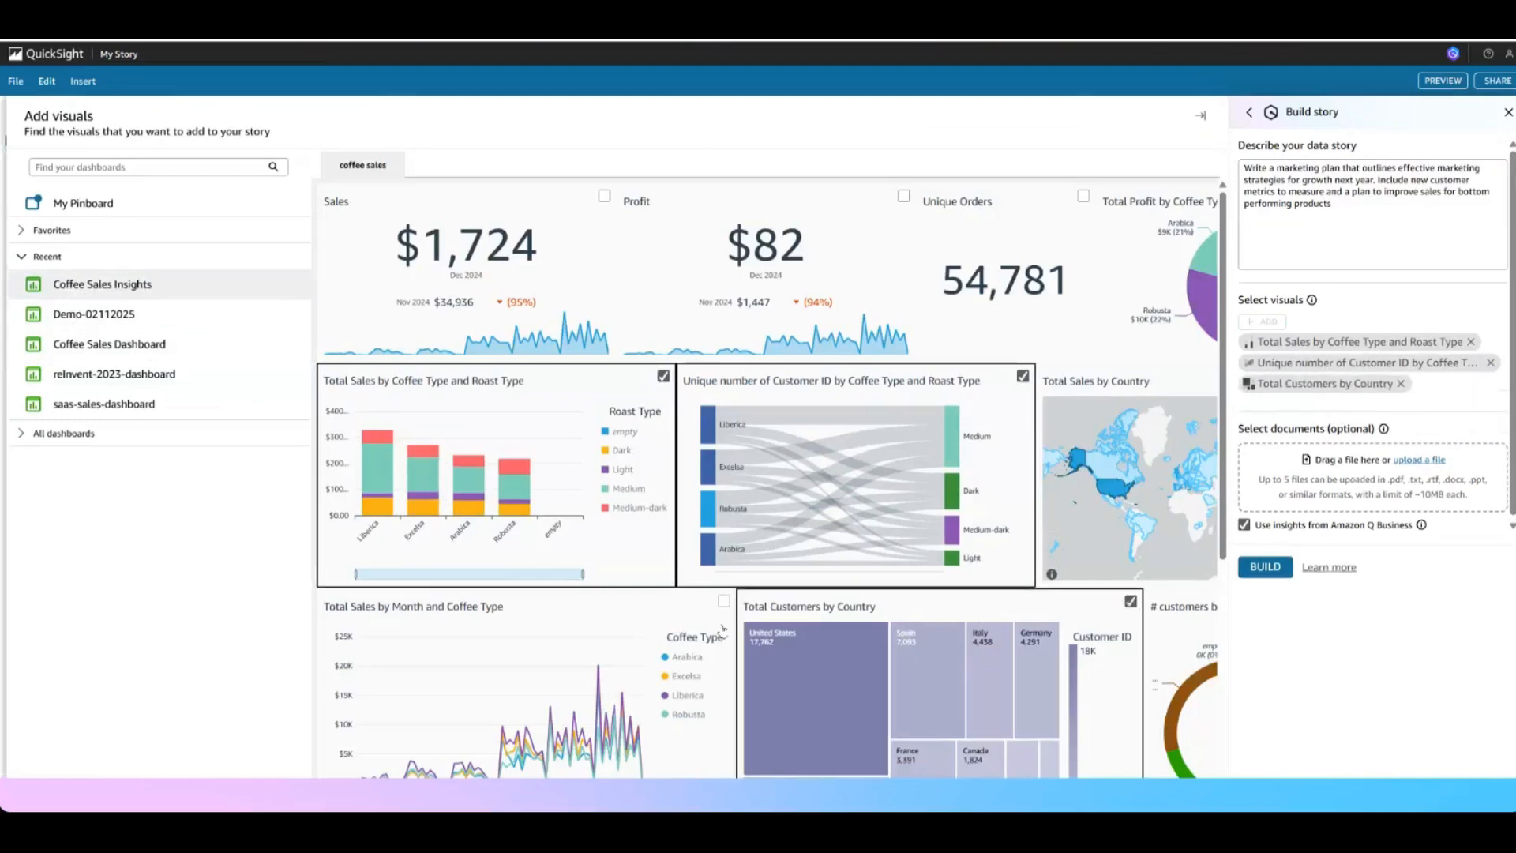
left_click(723, 600)
left_click(1160, 632)
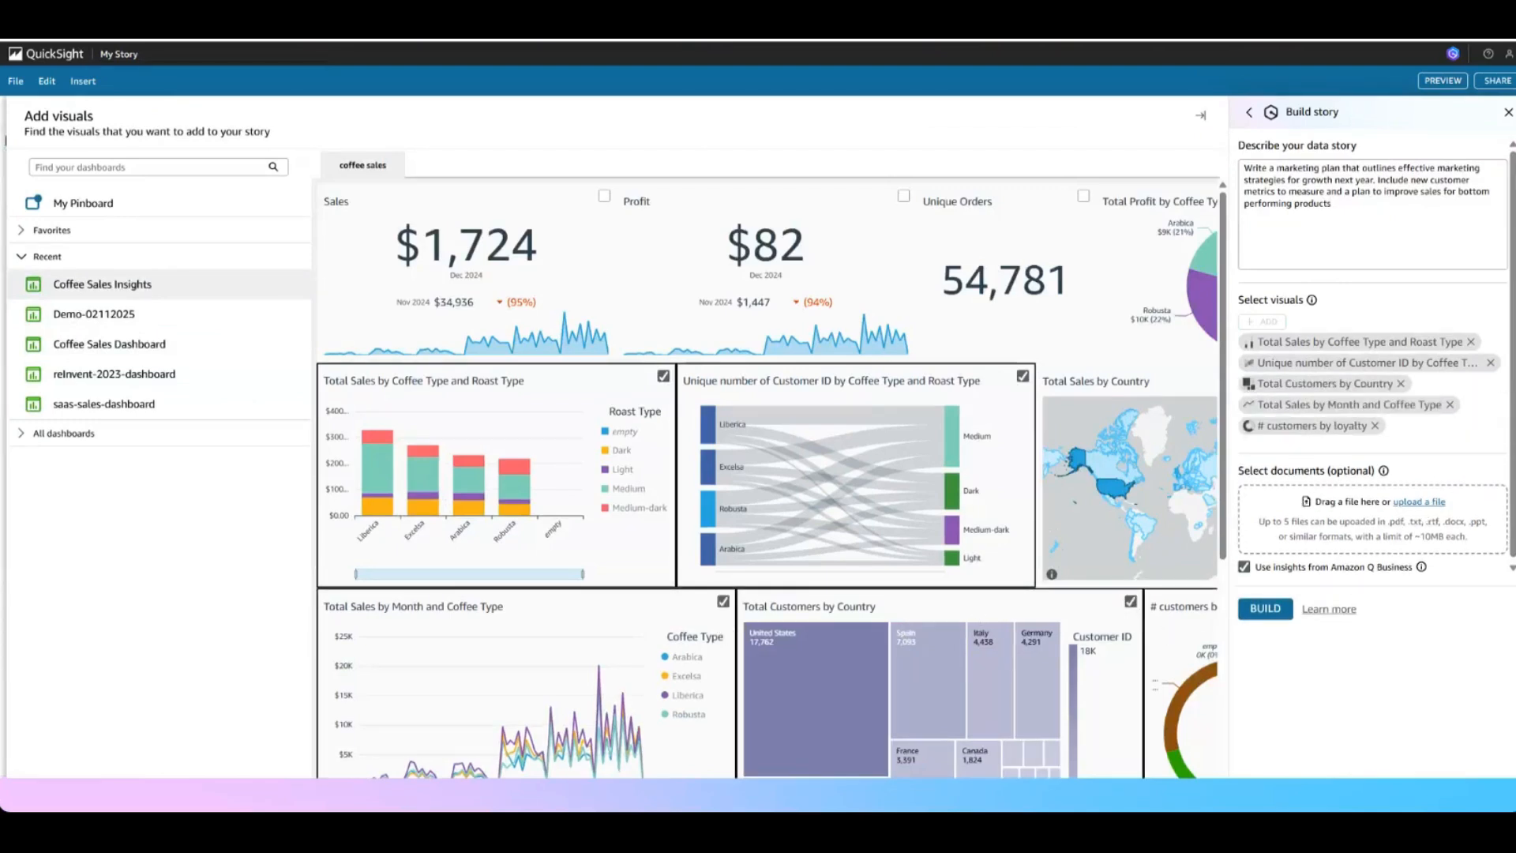
Upload CoffeeBusinessStrategies_DataStories.docx and CustomerMetrics_DataStories.docx as source documents and build the story with Amazon Q Business insights
left_click_drag(1238, 470, 1375, 485)
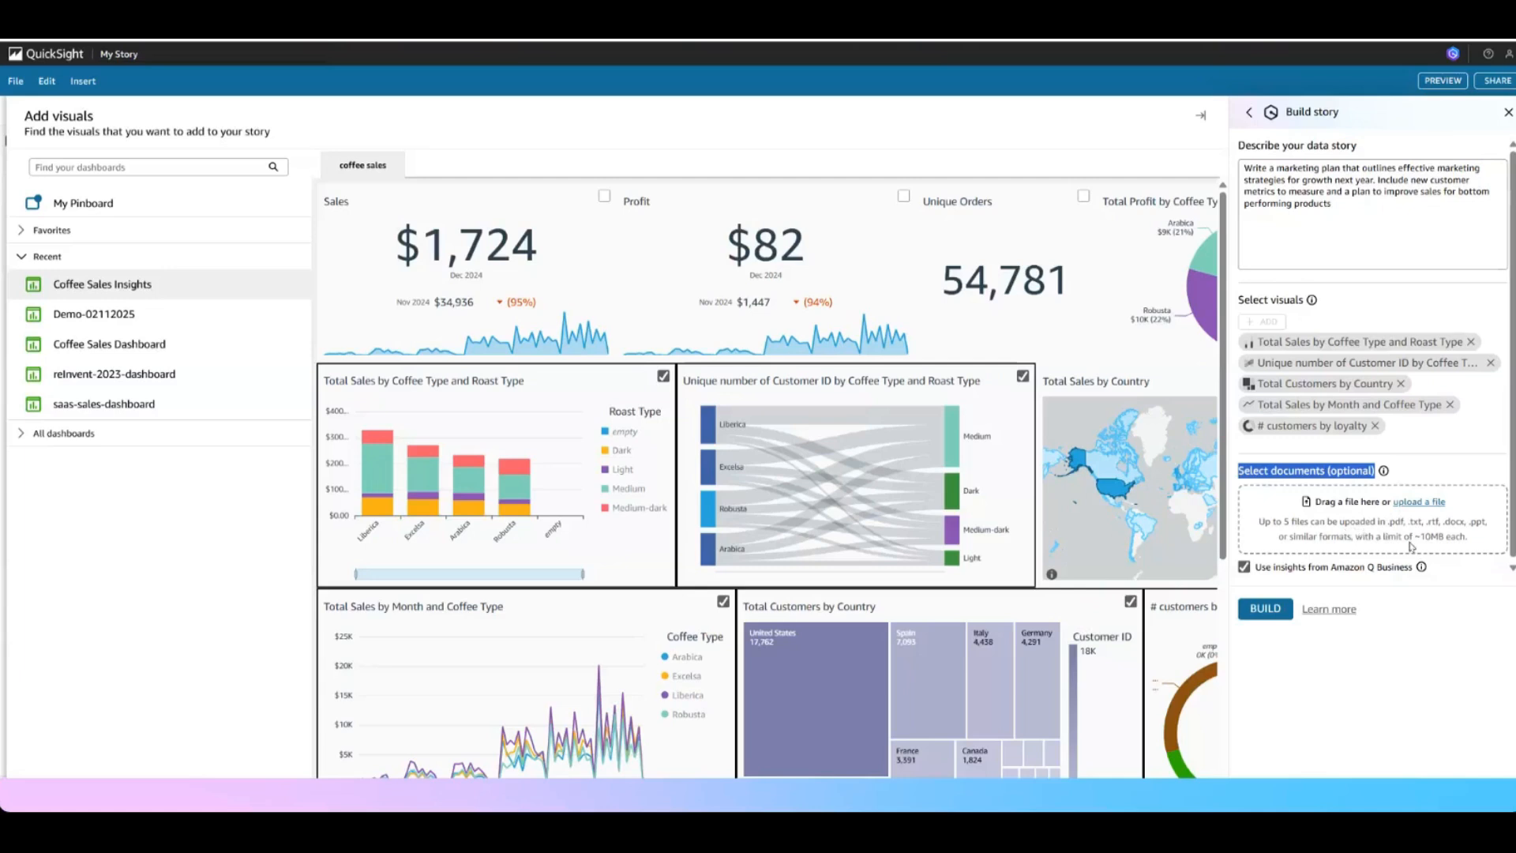
left_click(1425, 504)
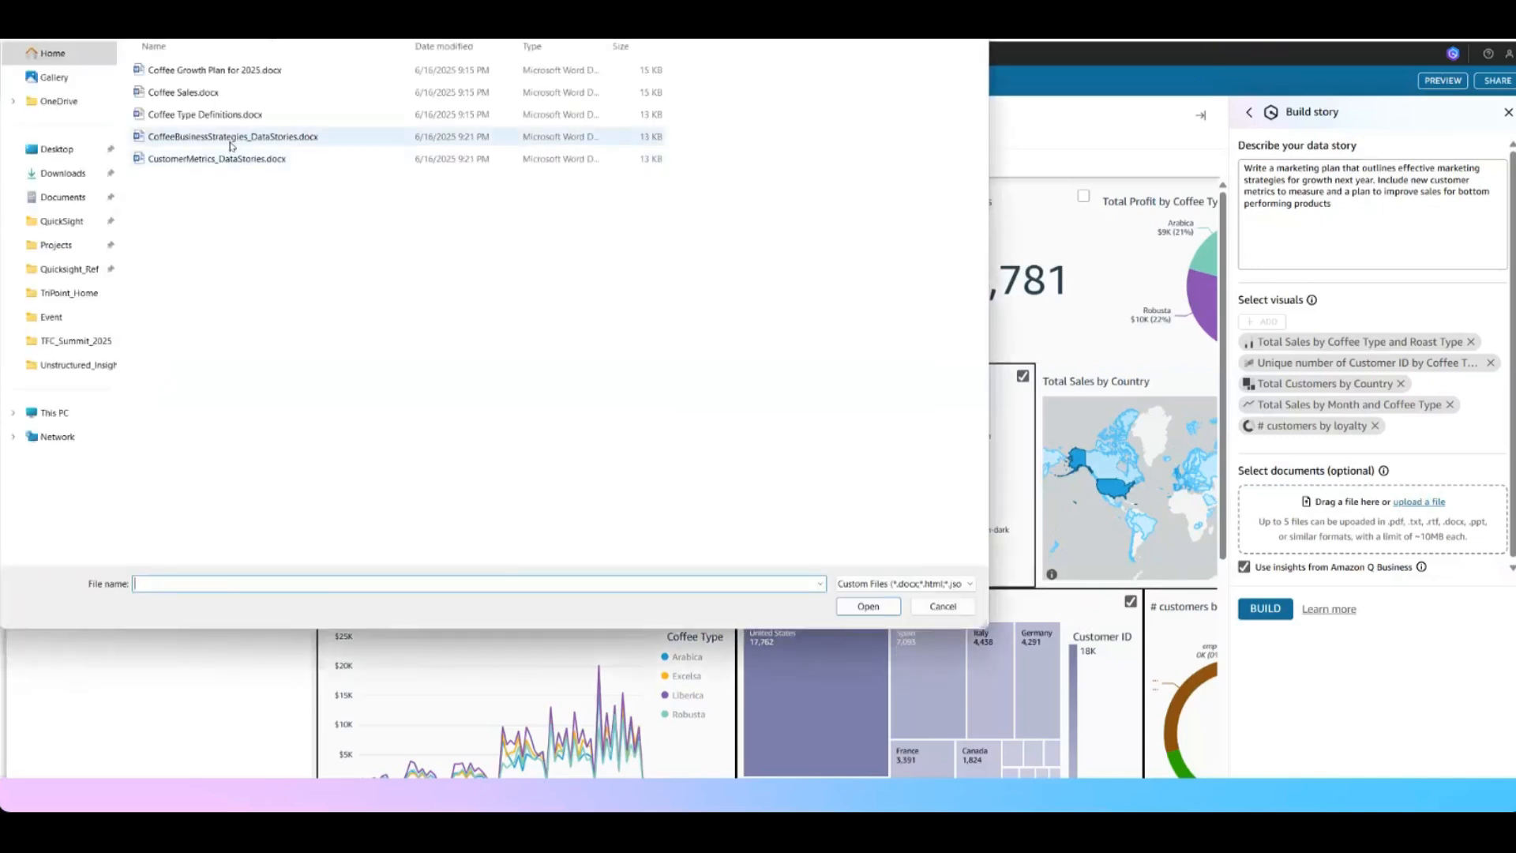
left_click(232, 141)
left_click(237, 162, "ctrl")
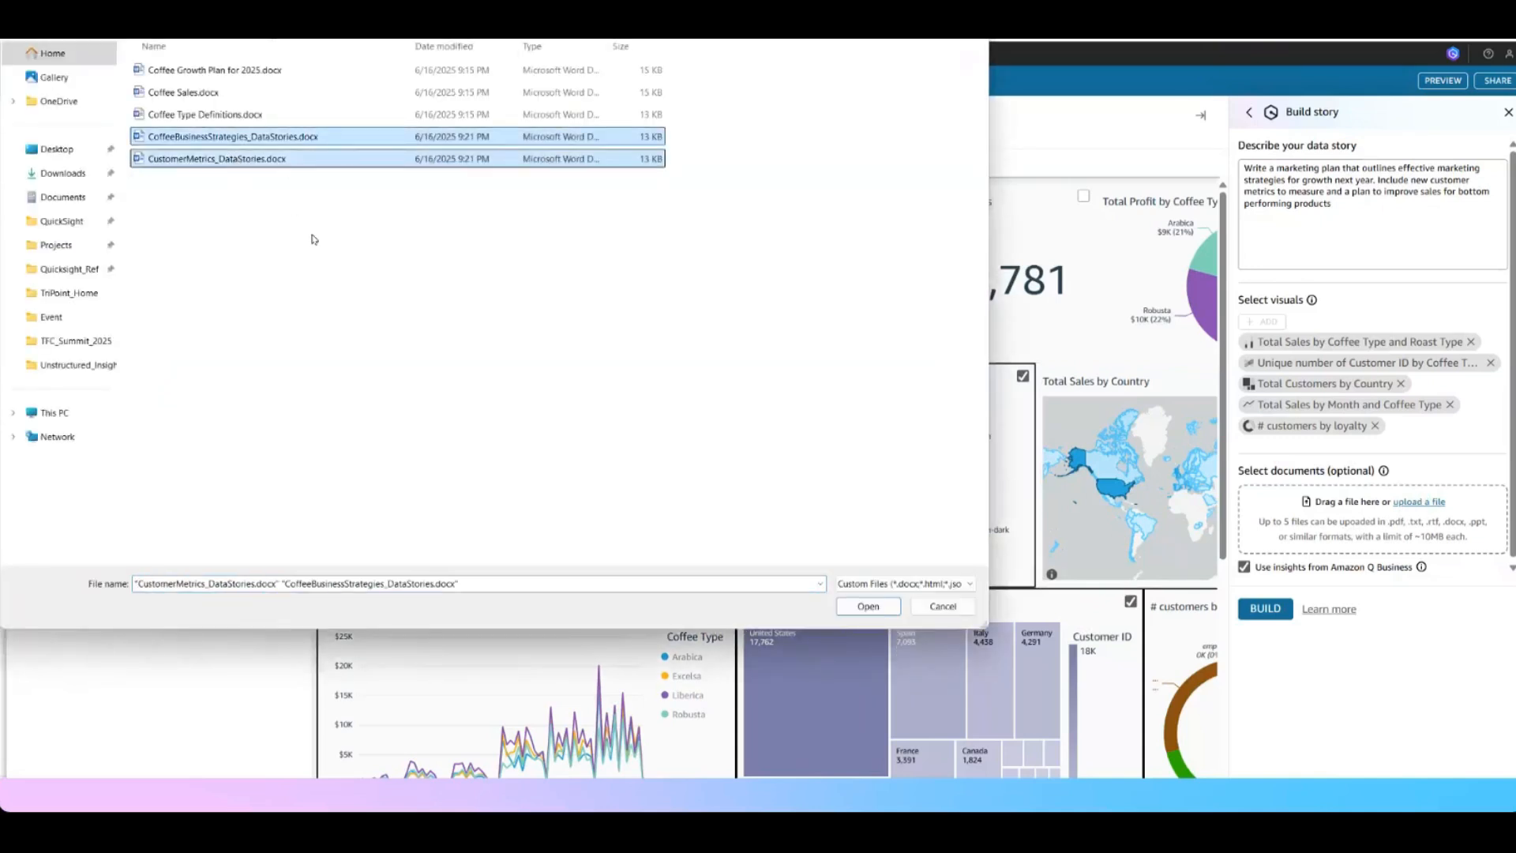
left_click(867, 606)
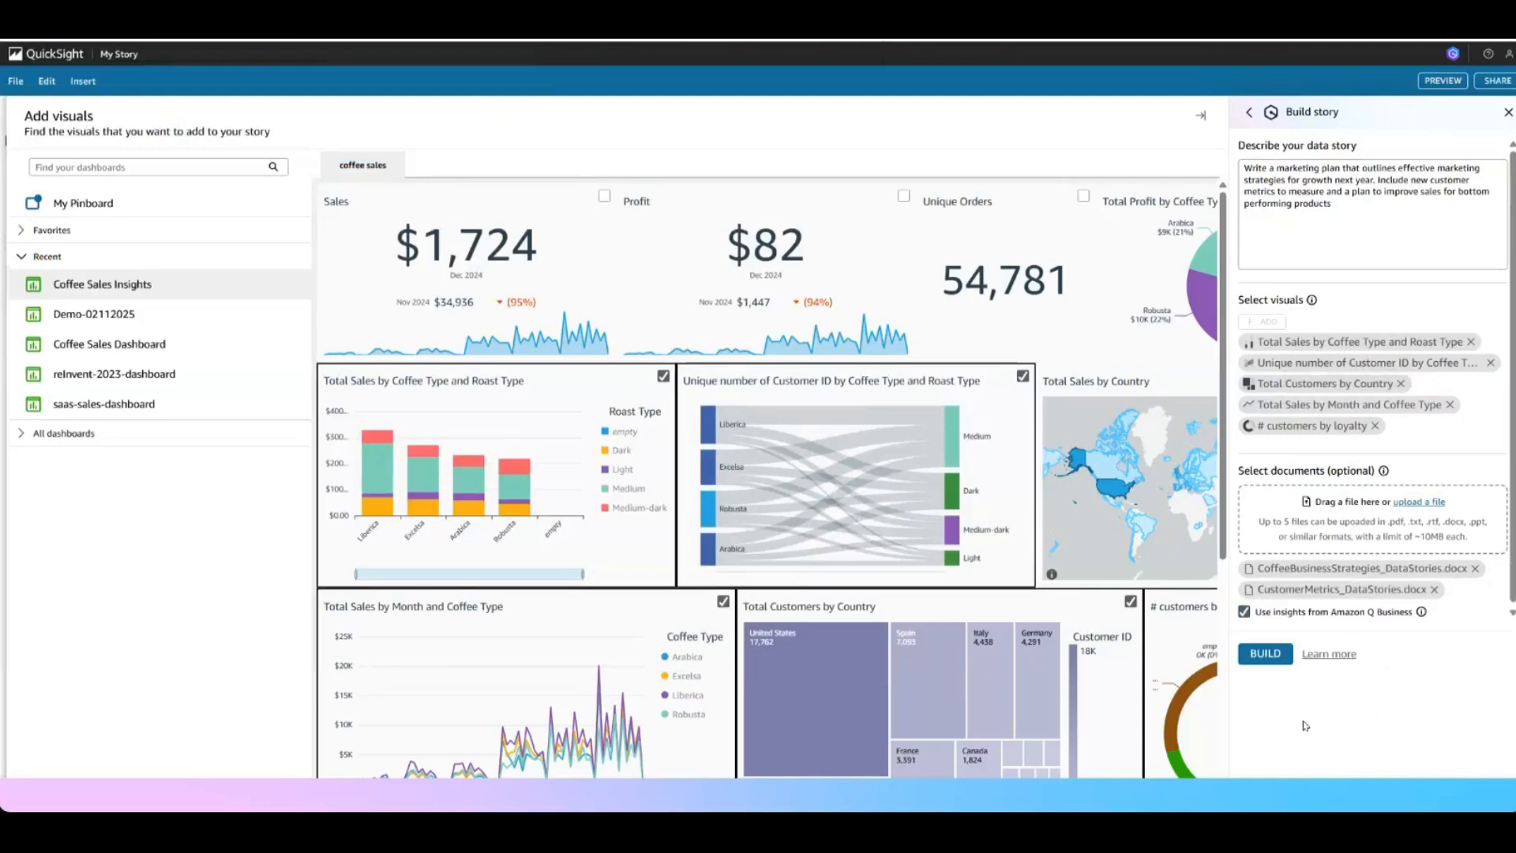
left_click(1269, 655)
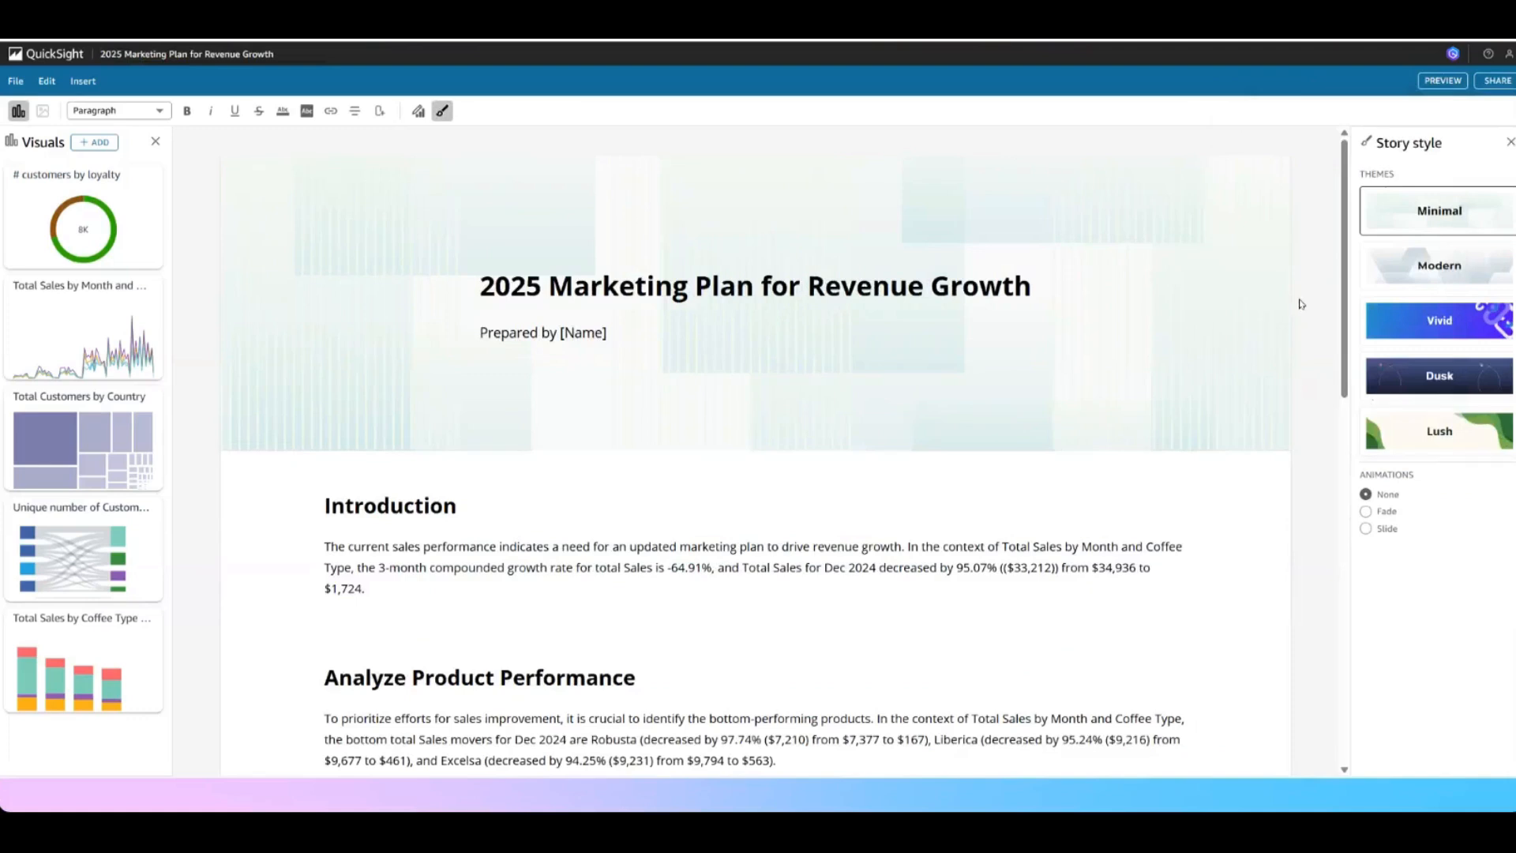
Examine the generated marketing plan story from its cover through the performance, metrics, strategy and roadmap sections to the conclusion
mouse_move(1453, 224)
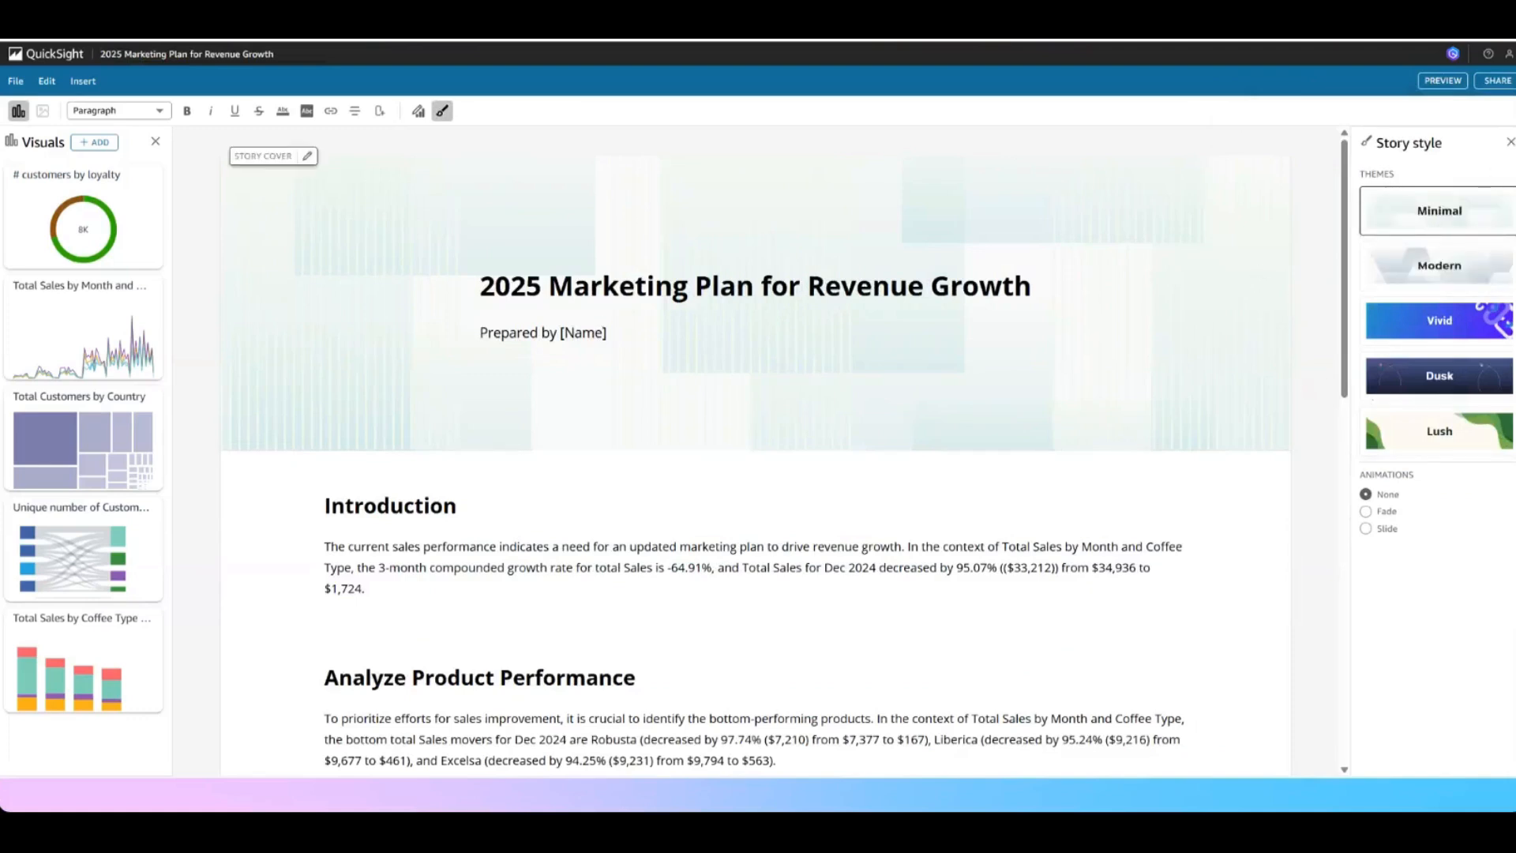
left_click_drag(479, 285, 955, 313)
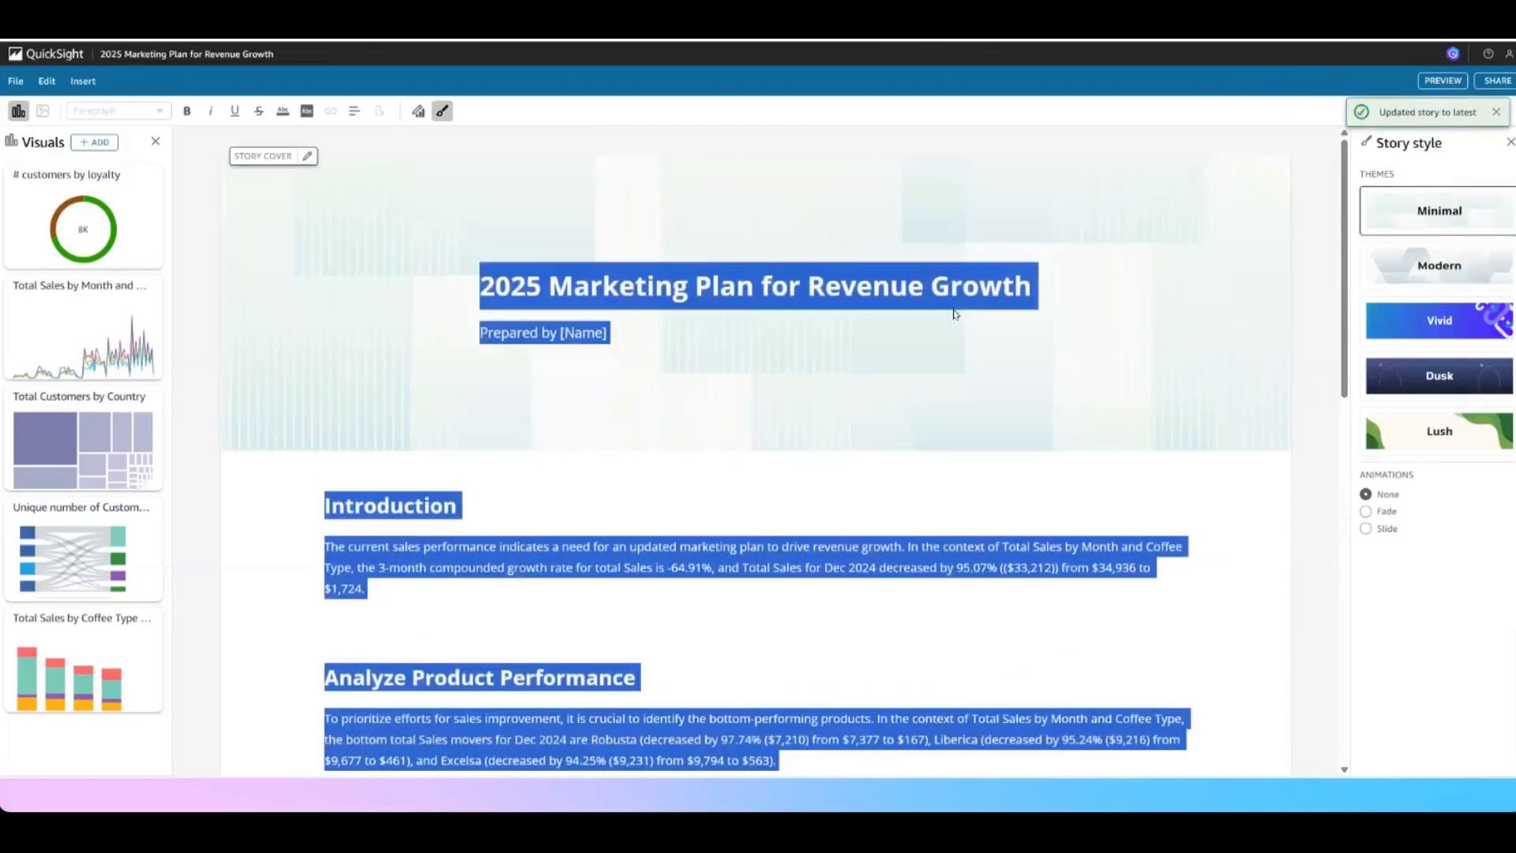
left_click(753, 314)
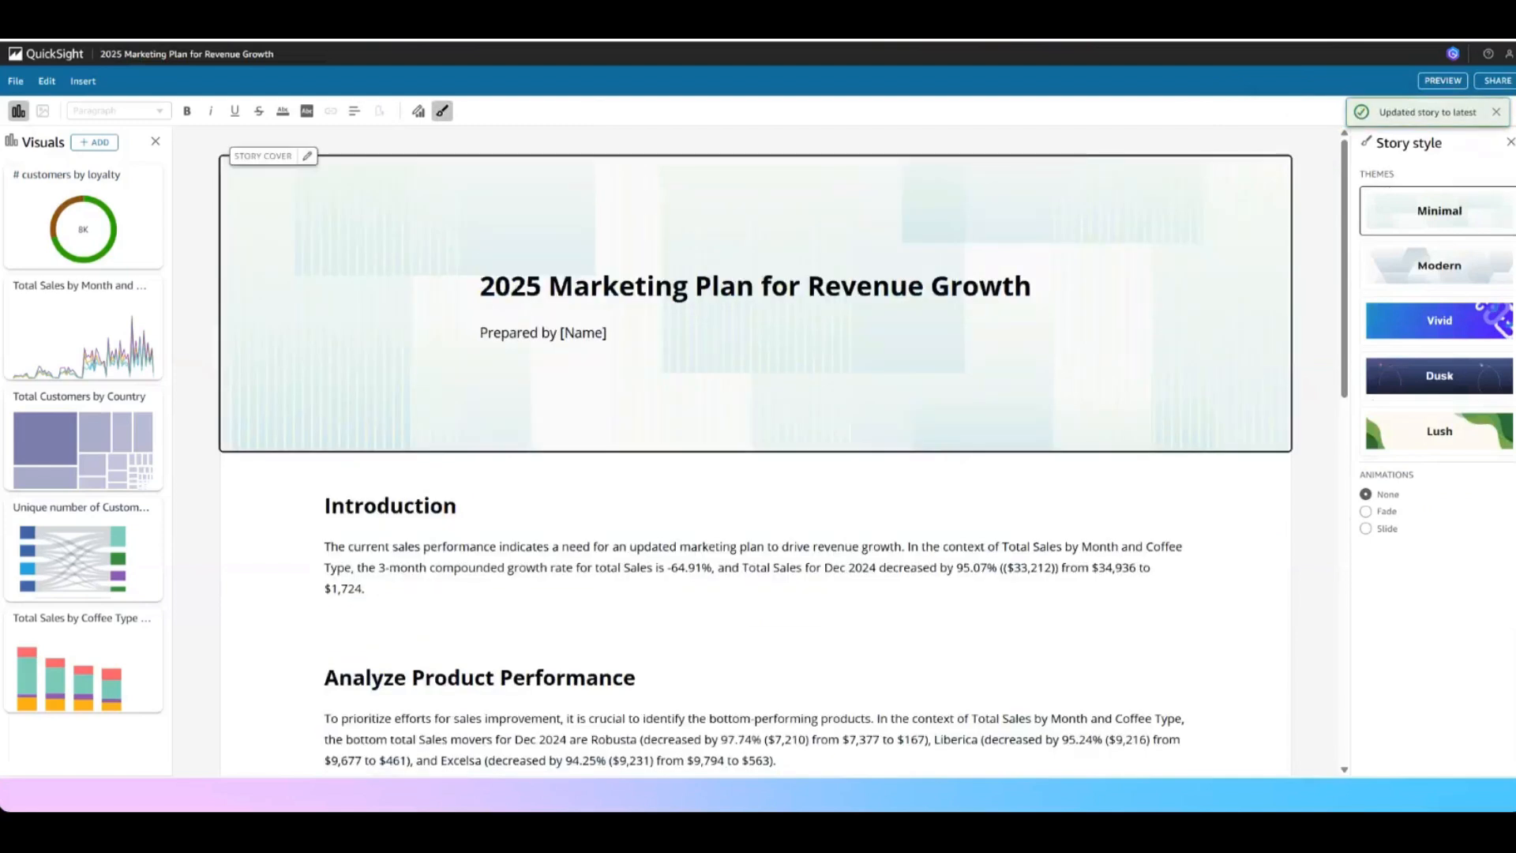
scroll(711, 553, "down", 2)
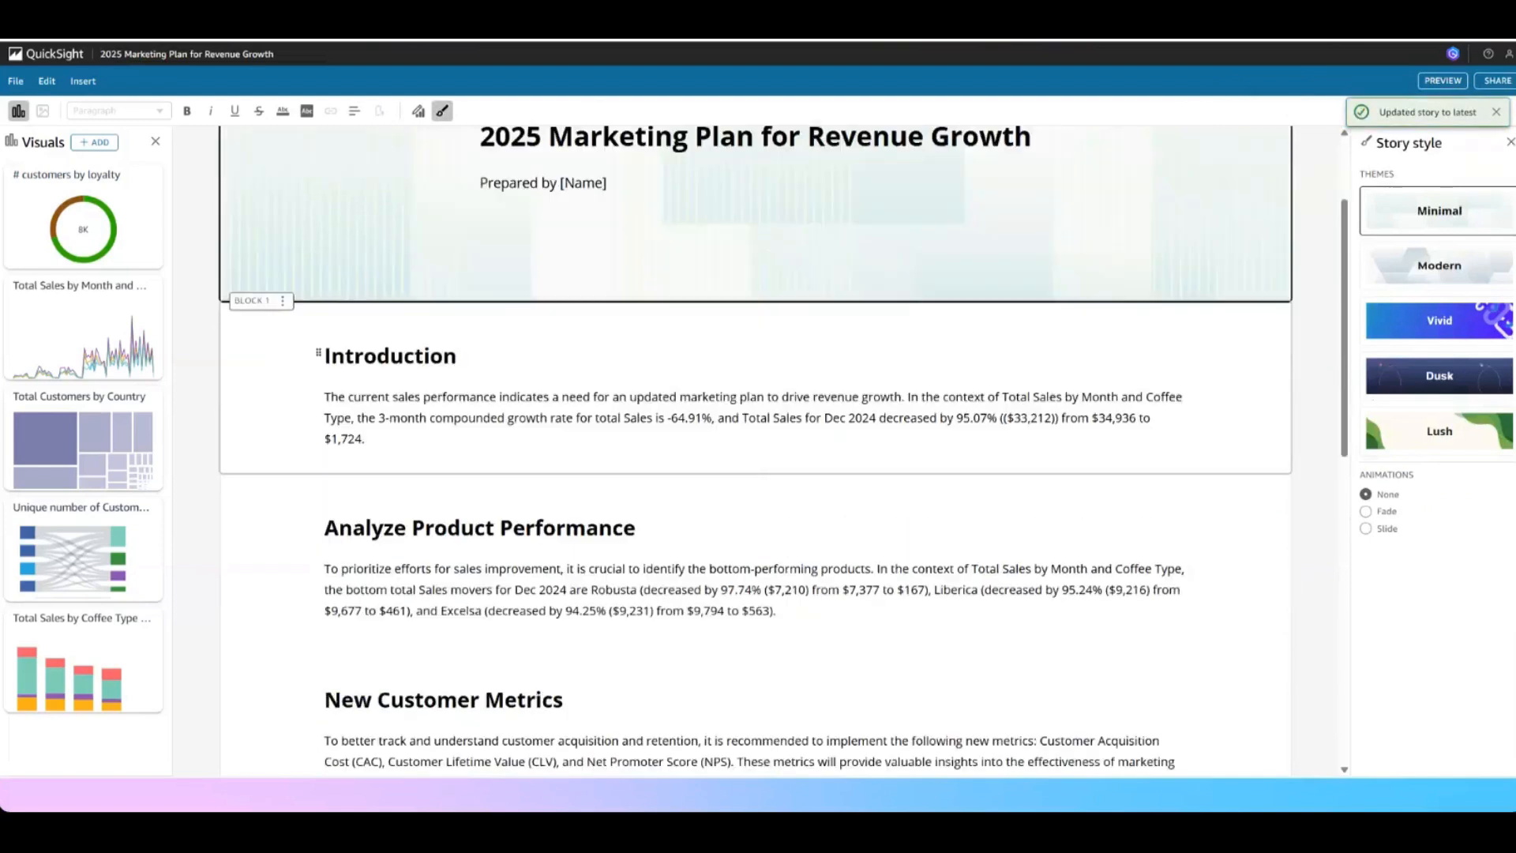
scroll(710, 473, "down", 2)
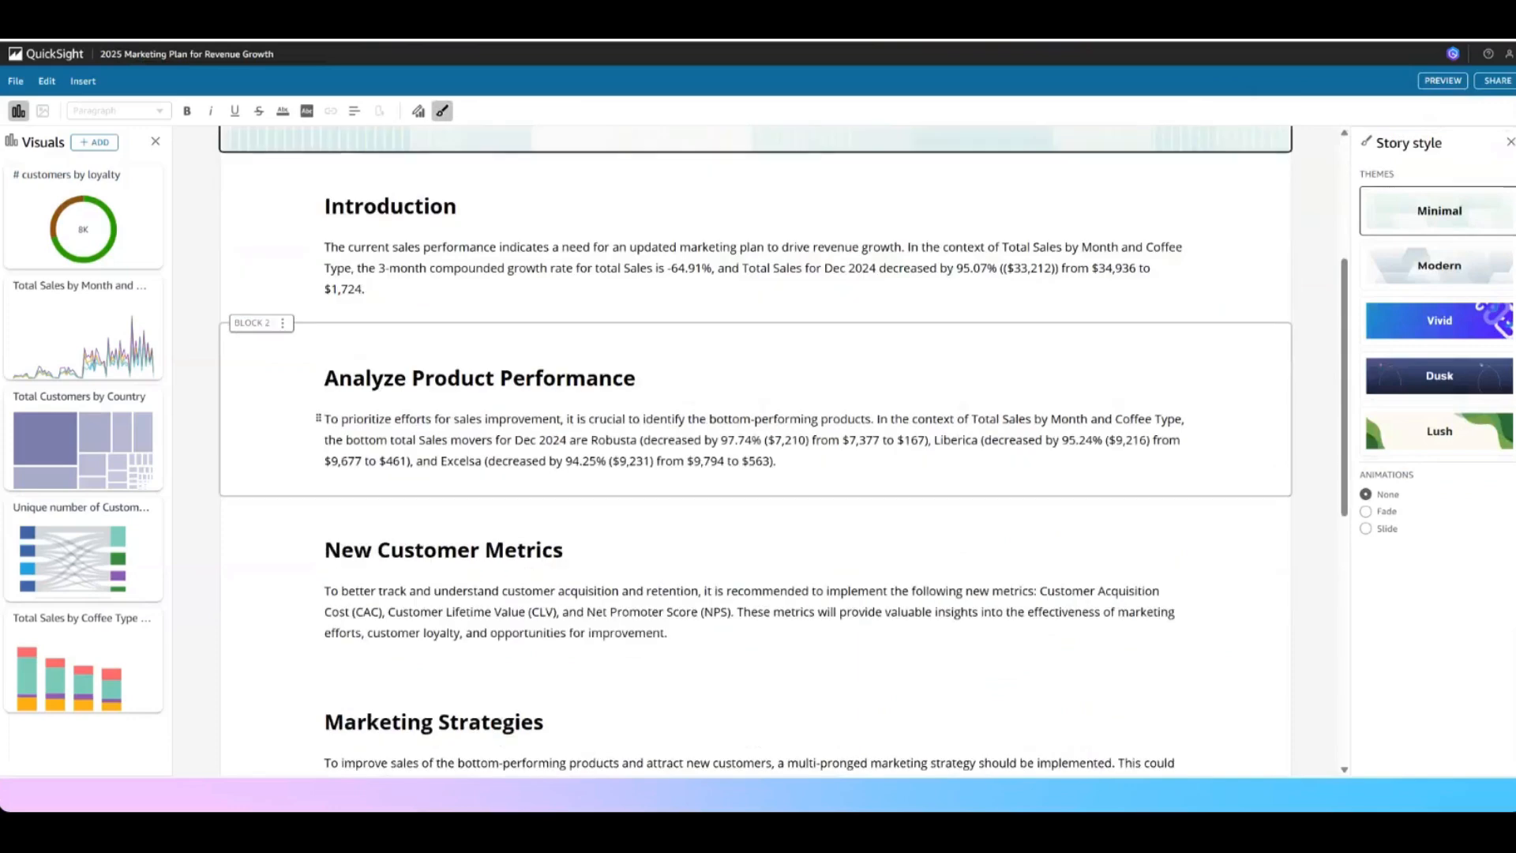
scroll(756, 450, "down", 2)
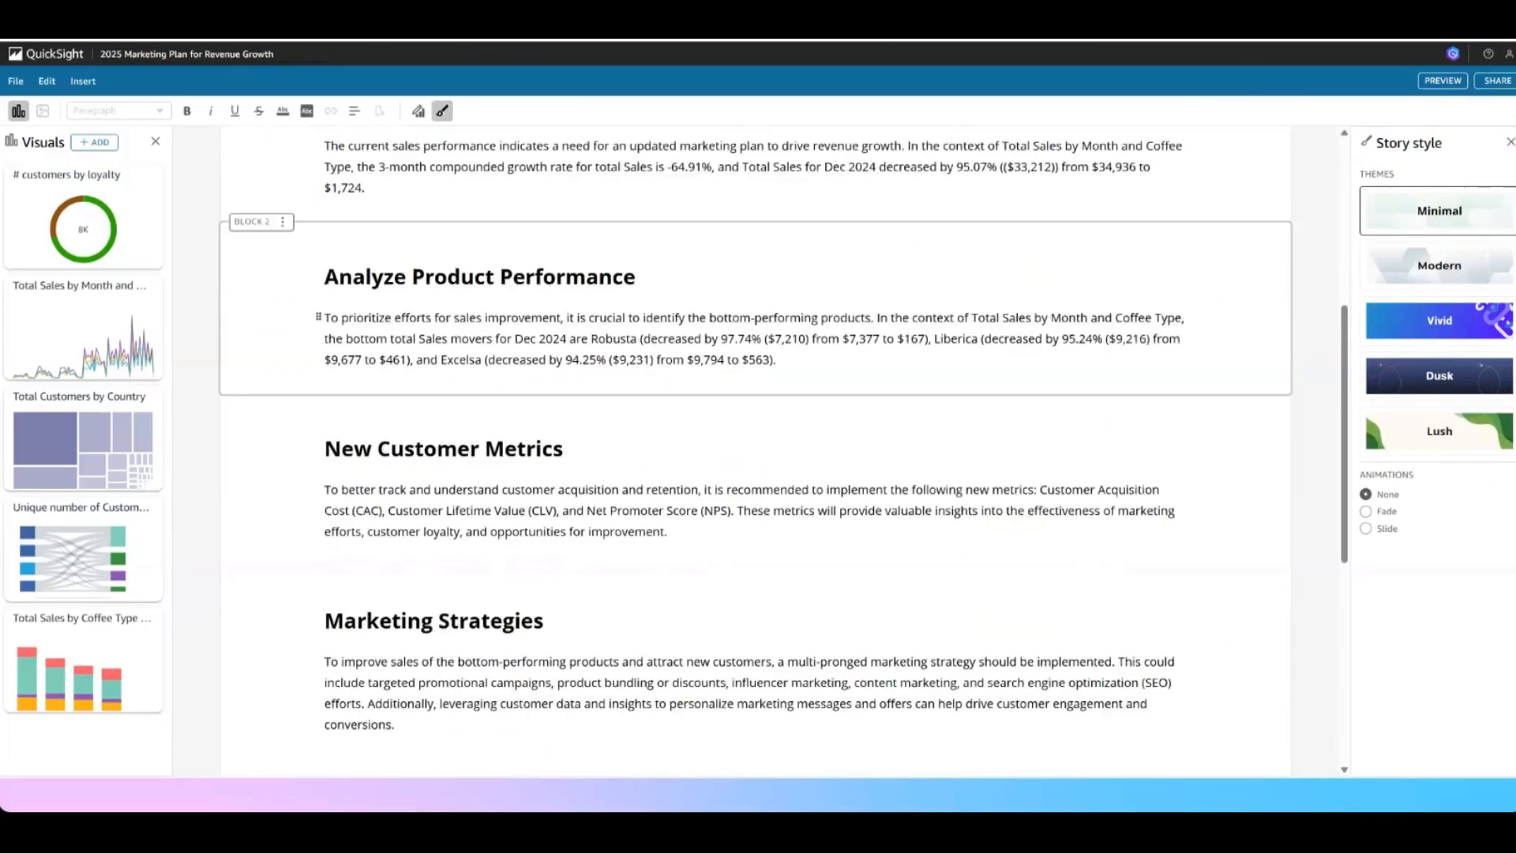
scroll(755, 450, "down", 3)
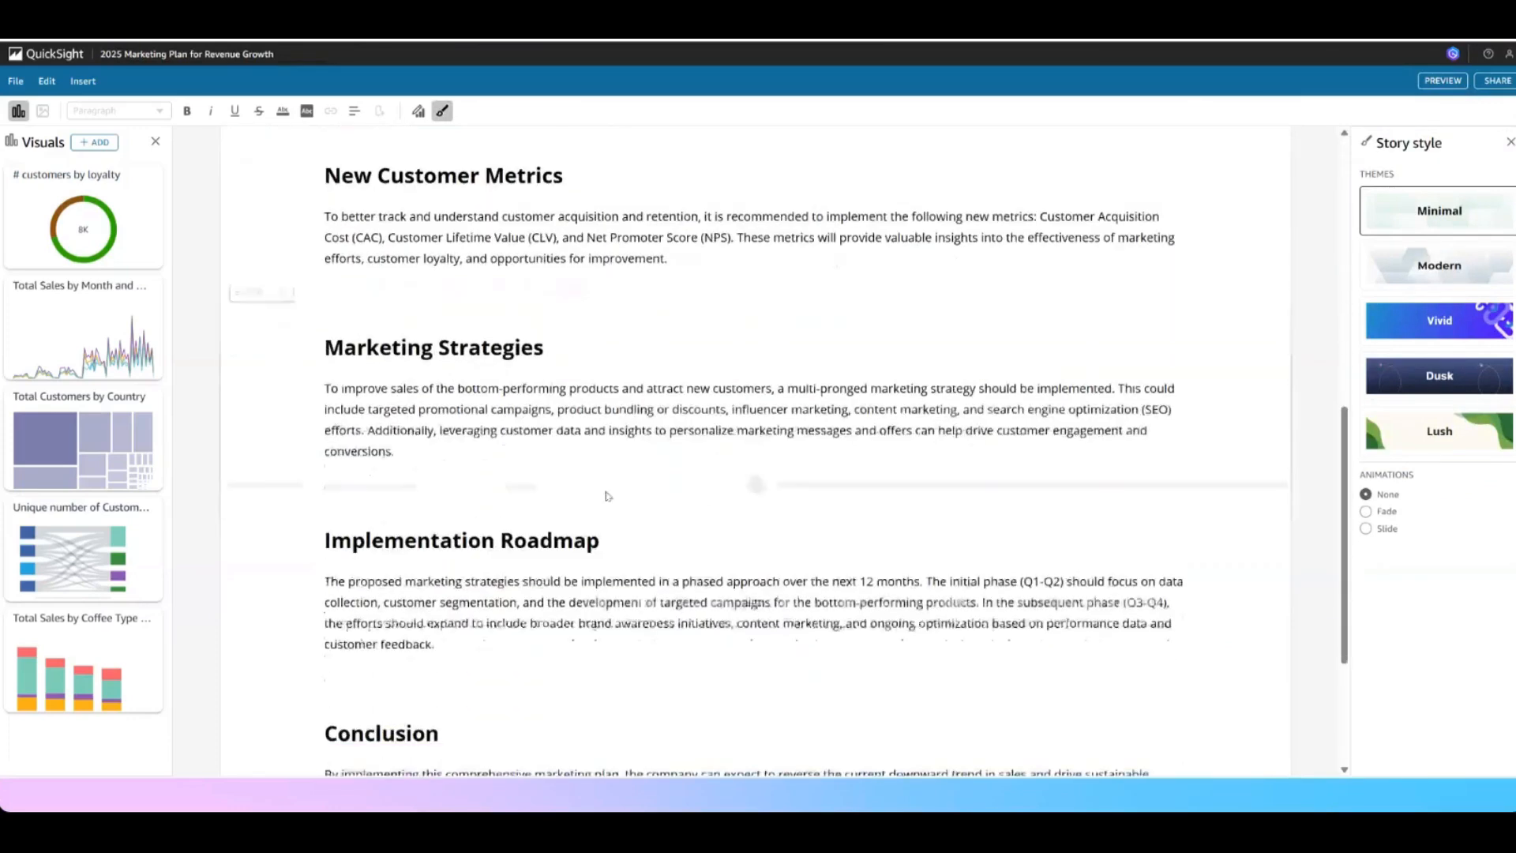
scroll(756, 450, "down", 3)
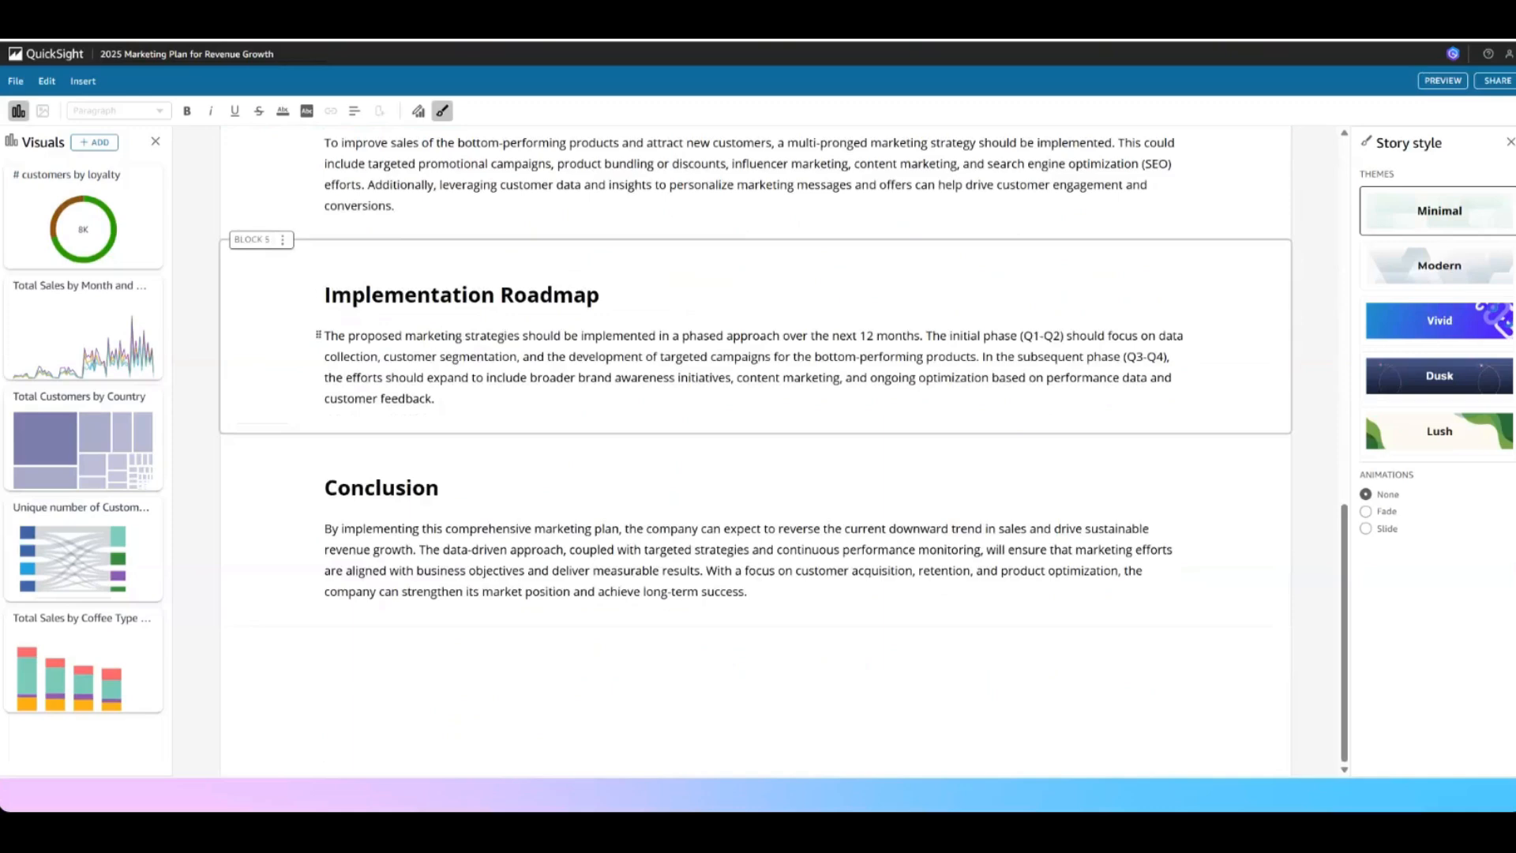
scroll(755, 450, "up", 5)
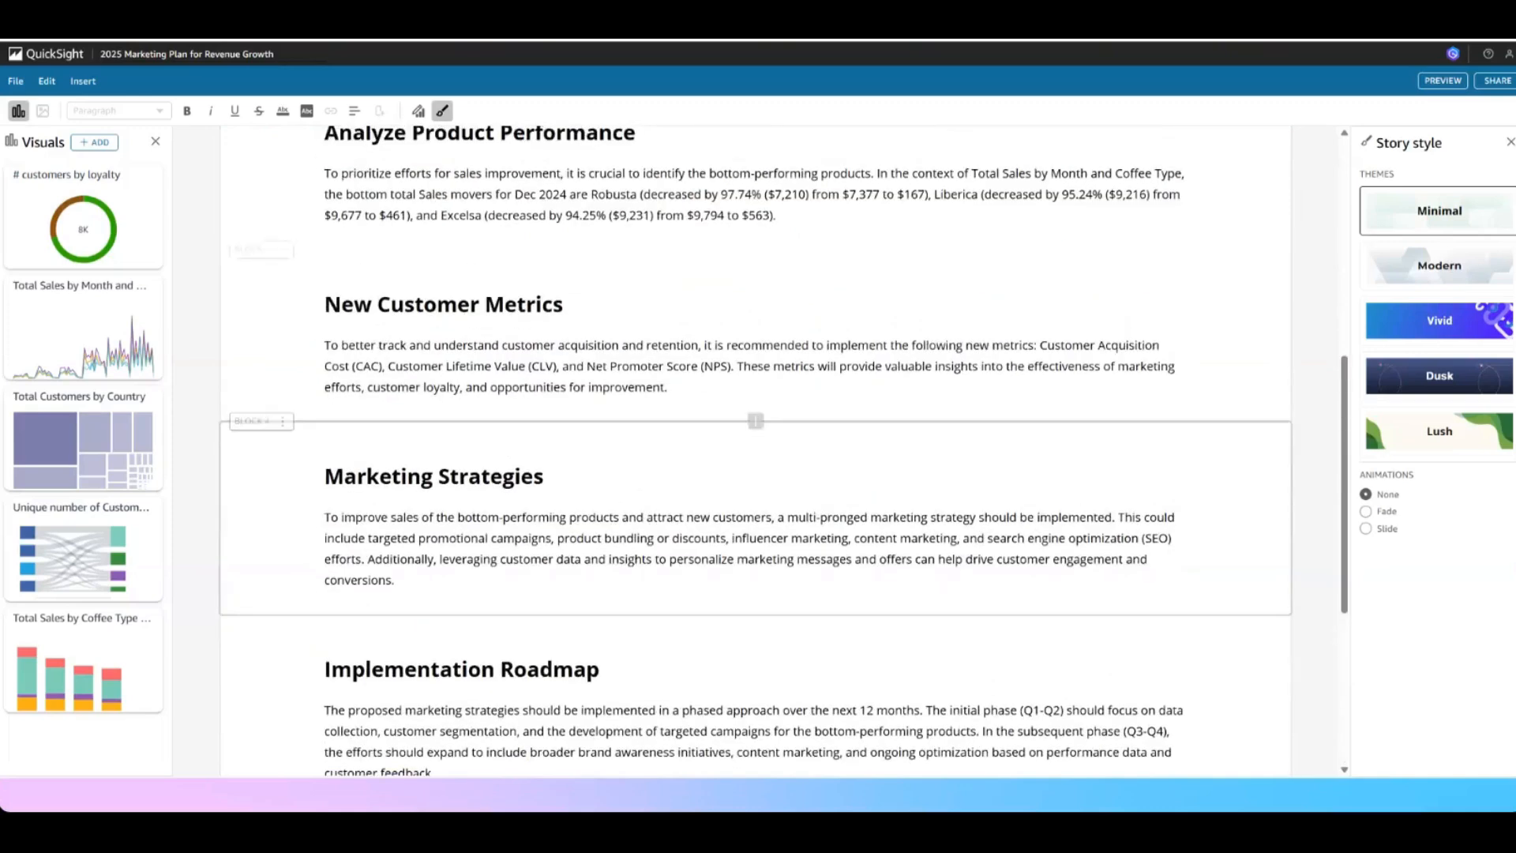
Compare the story's New Customer Metrics section with the metrics listed in CustomerMetrics_DataStories.docx in Word
left_click_drag(668, 387, 323, 303)
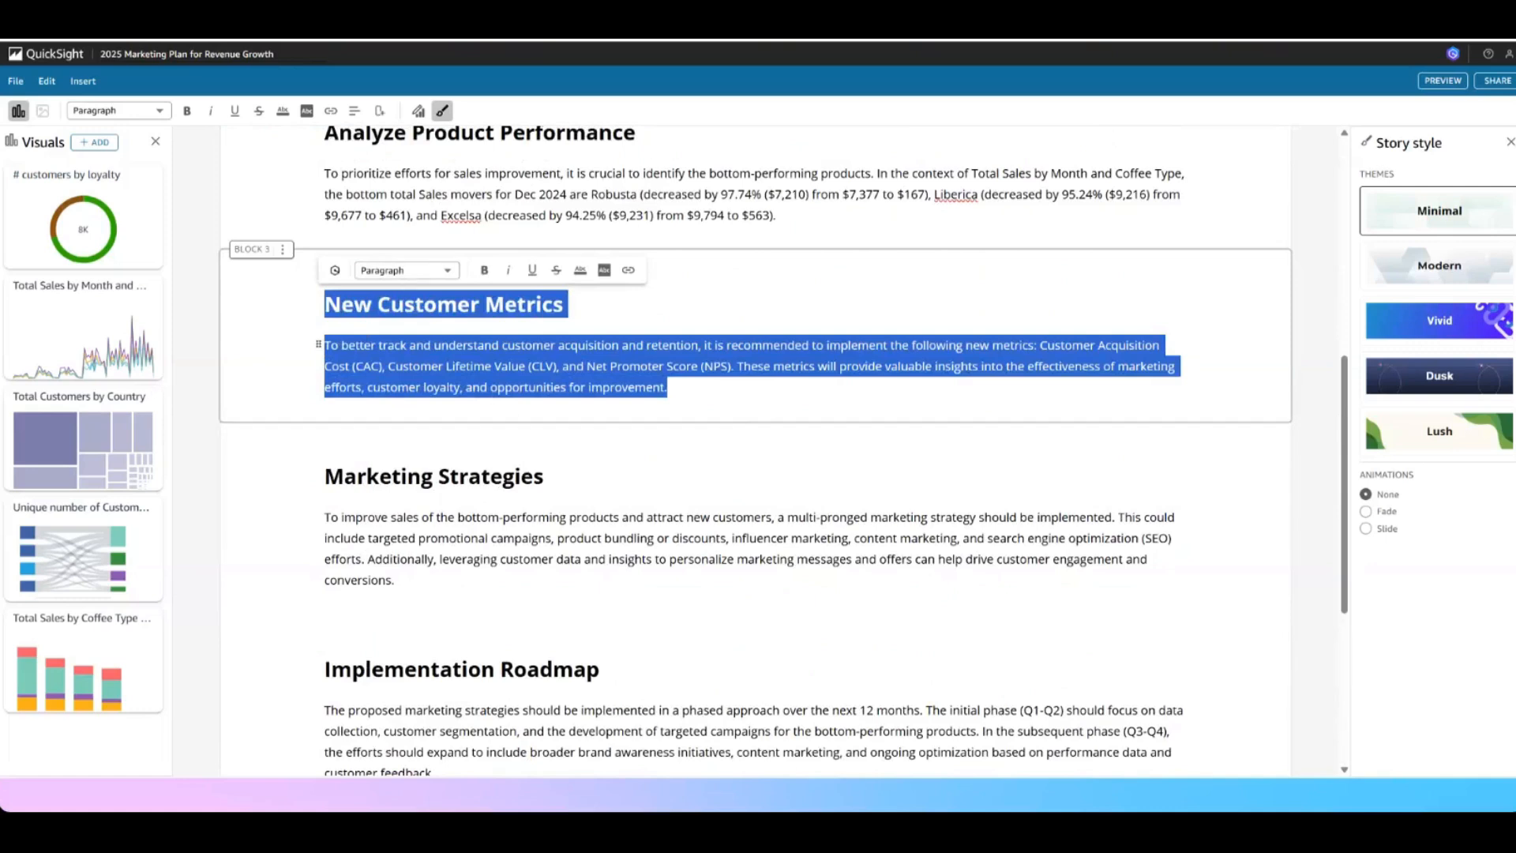
left_click(335, 270)
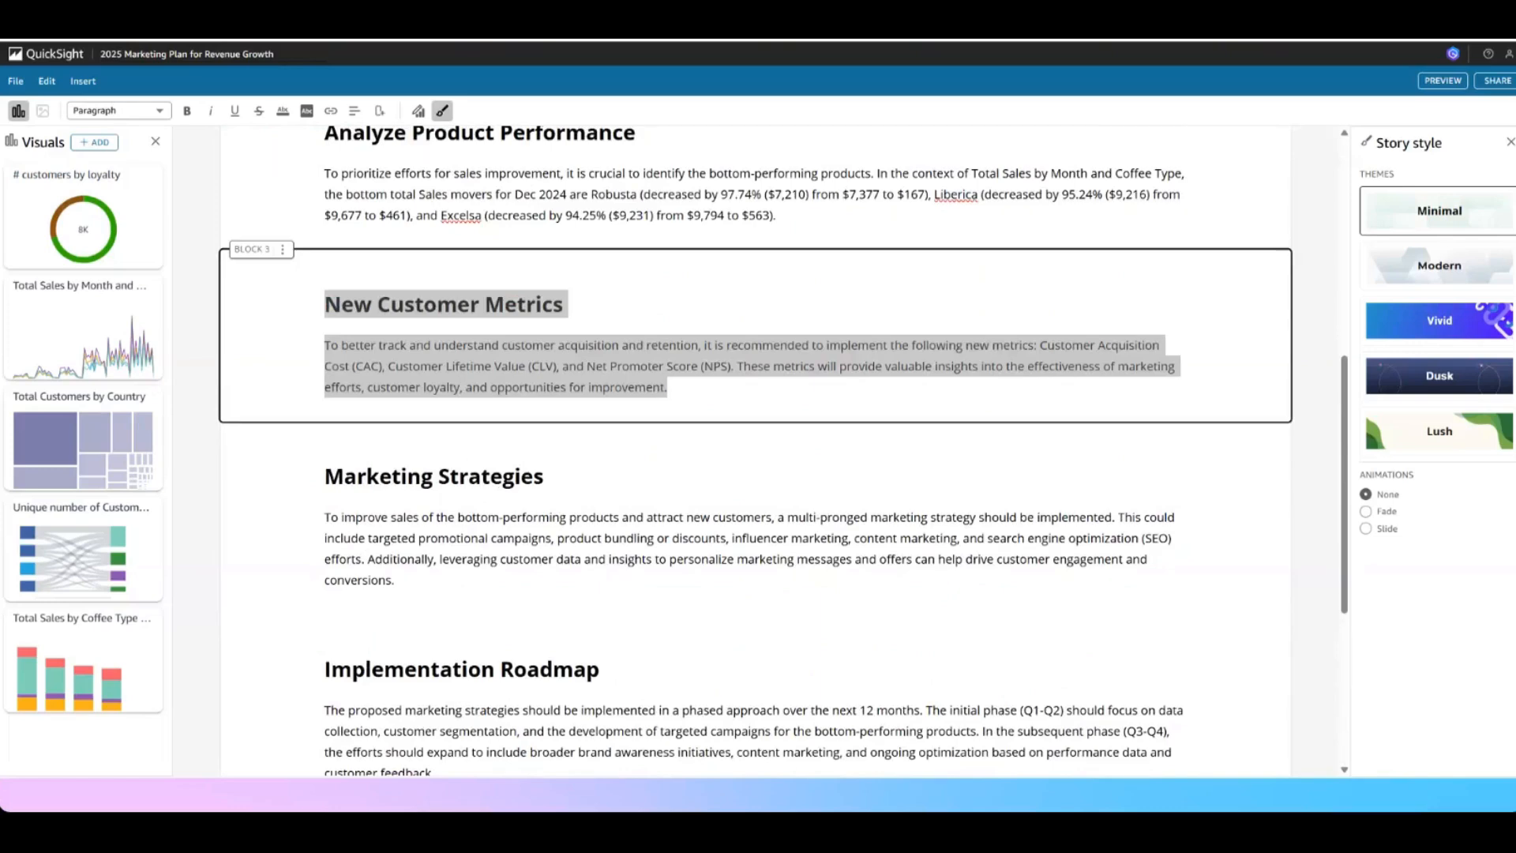
left_click_drag(2, 616, 1060, 142)
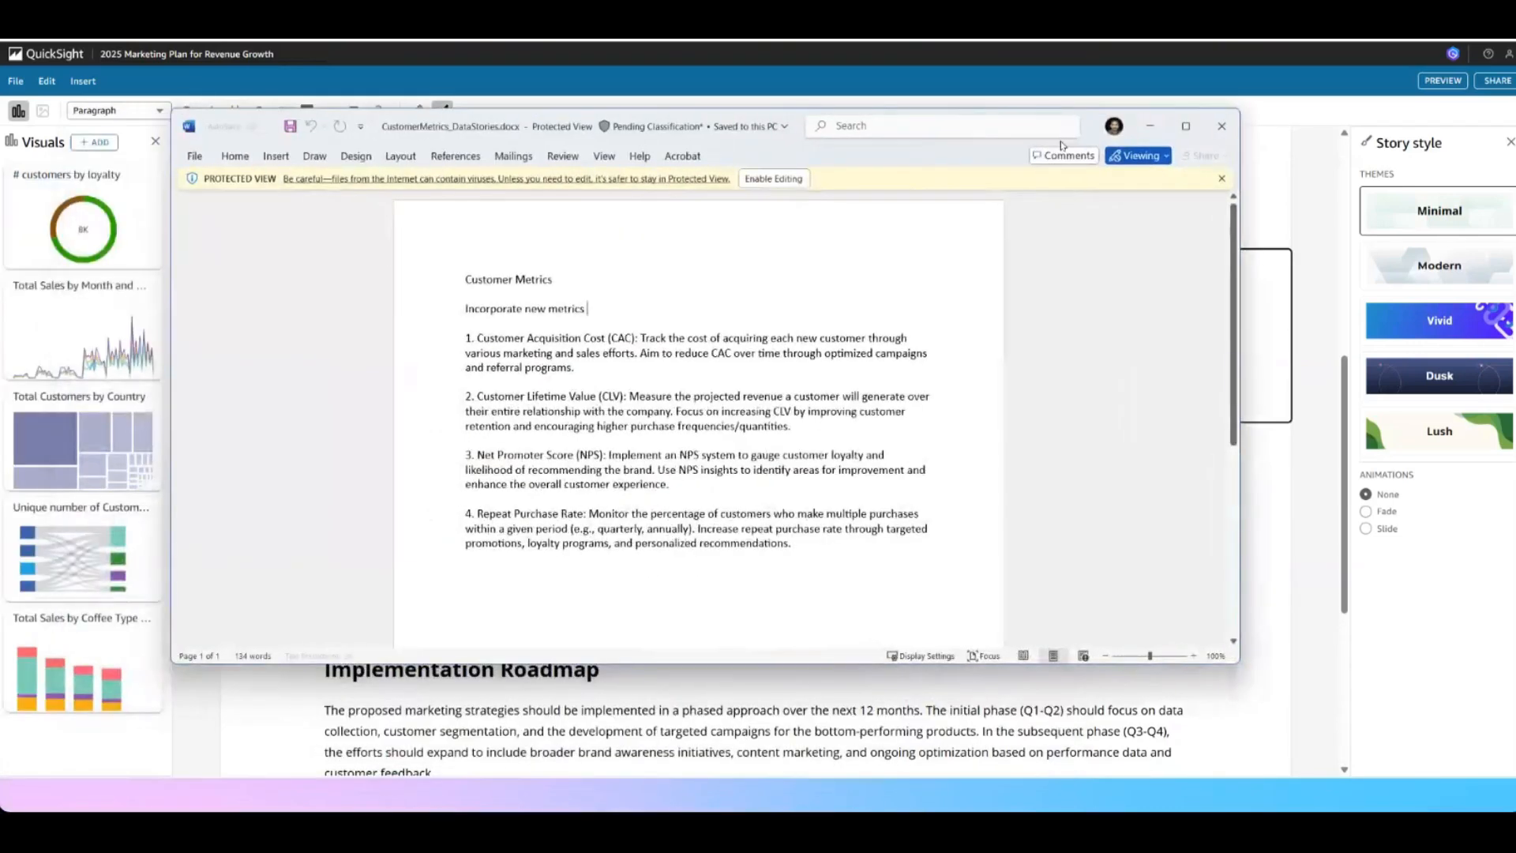
double_click(385, 130)
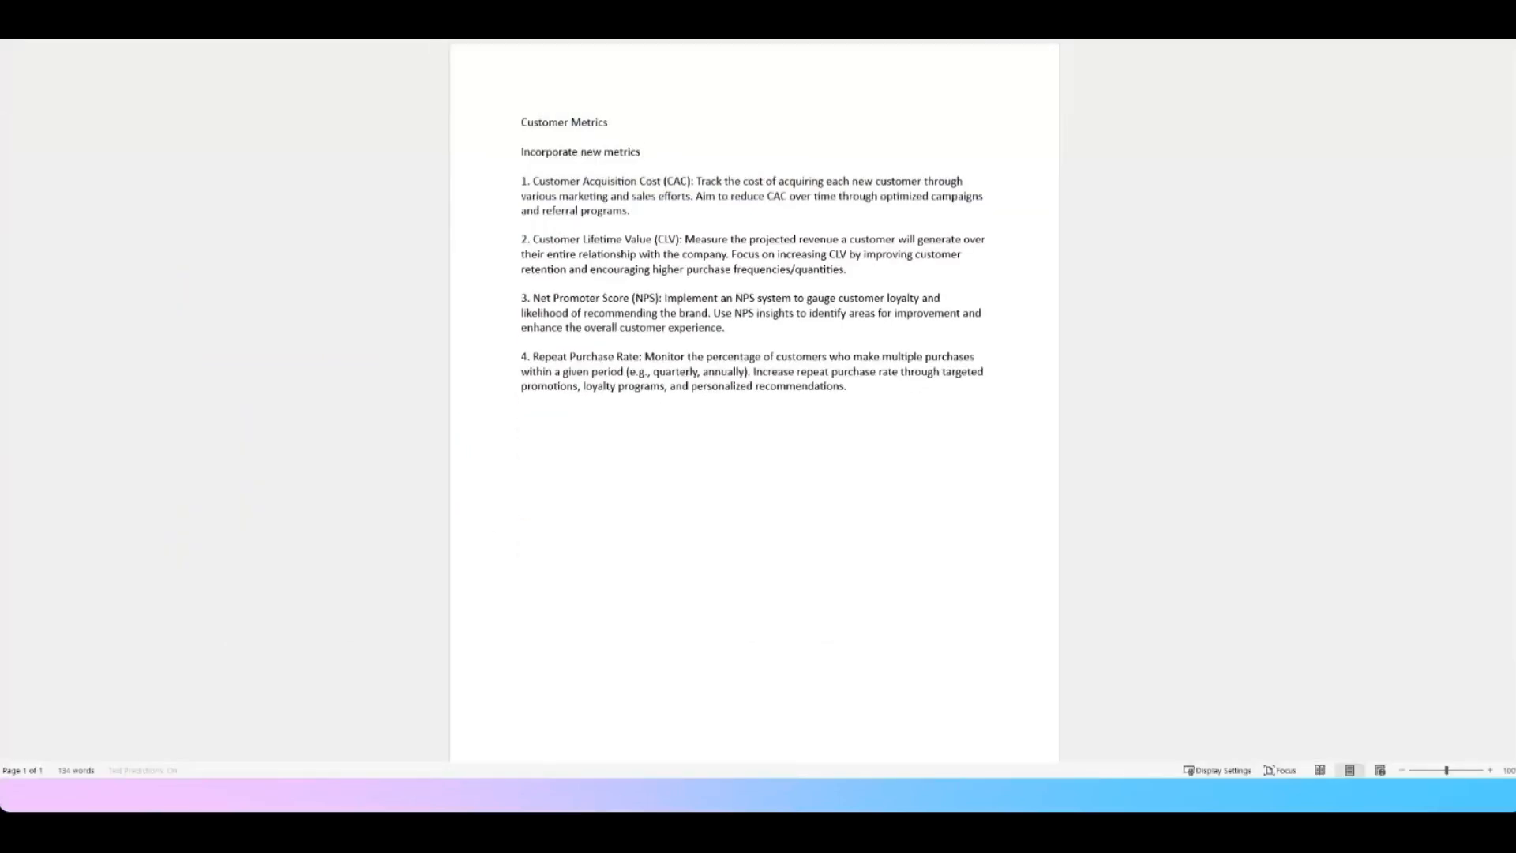
left_click_drag(527, 181, 686, 184)
left_click_drag(527, 239, 652, 240)
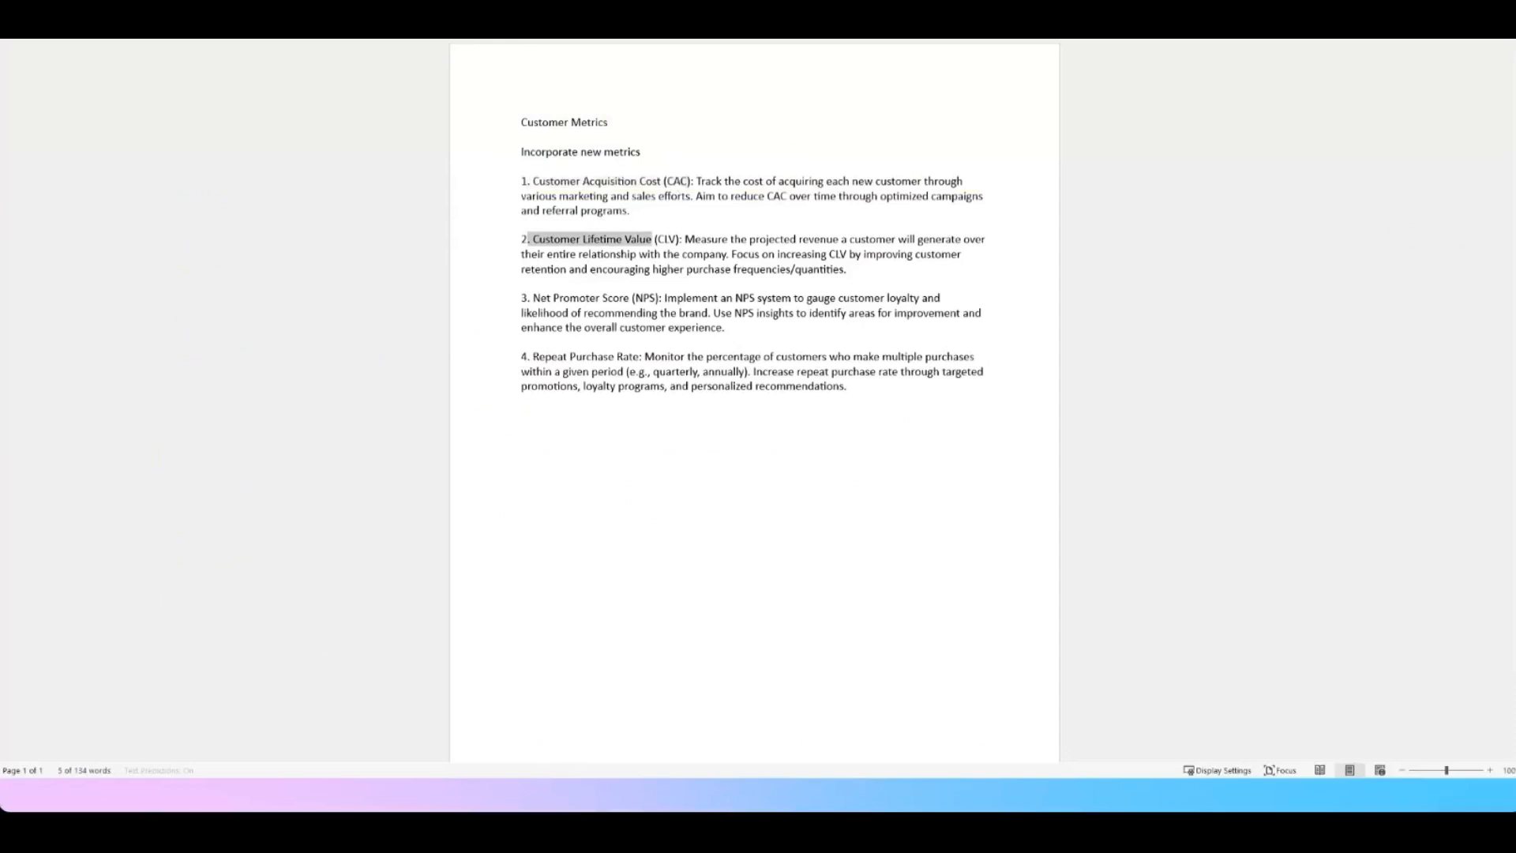
left_click_drag(533, 299, 652, 298)
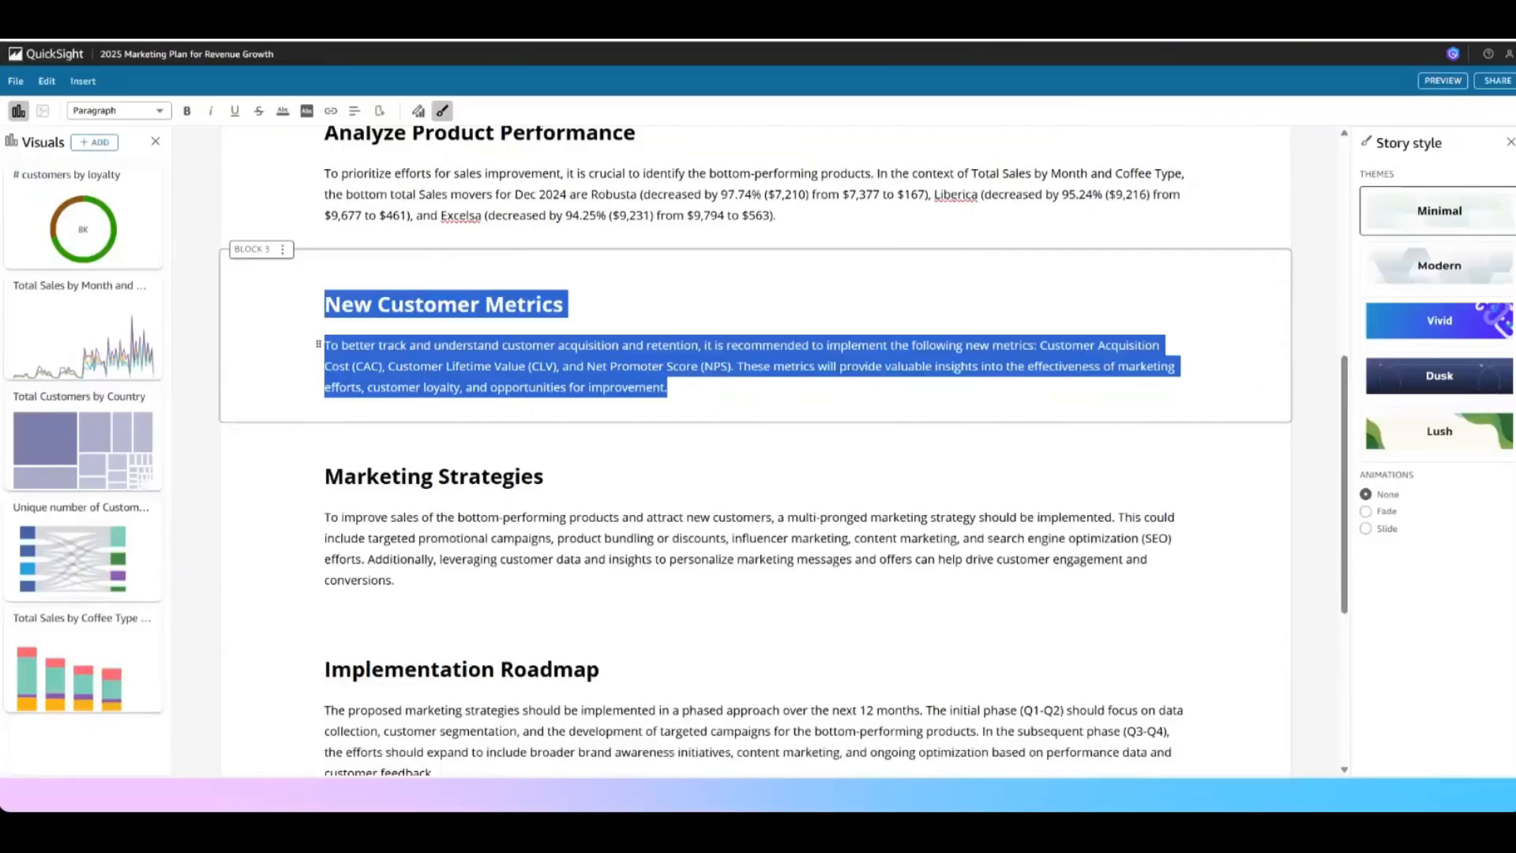
Replace the [Name] placeholder in the story cover's subtitle with "Amazon"
scroll(442, 445, "up", 7)
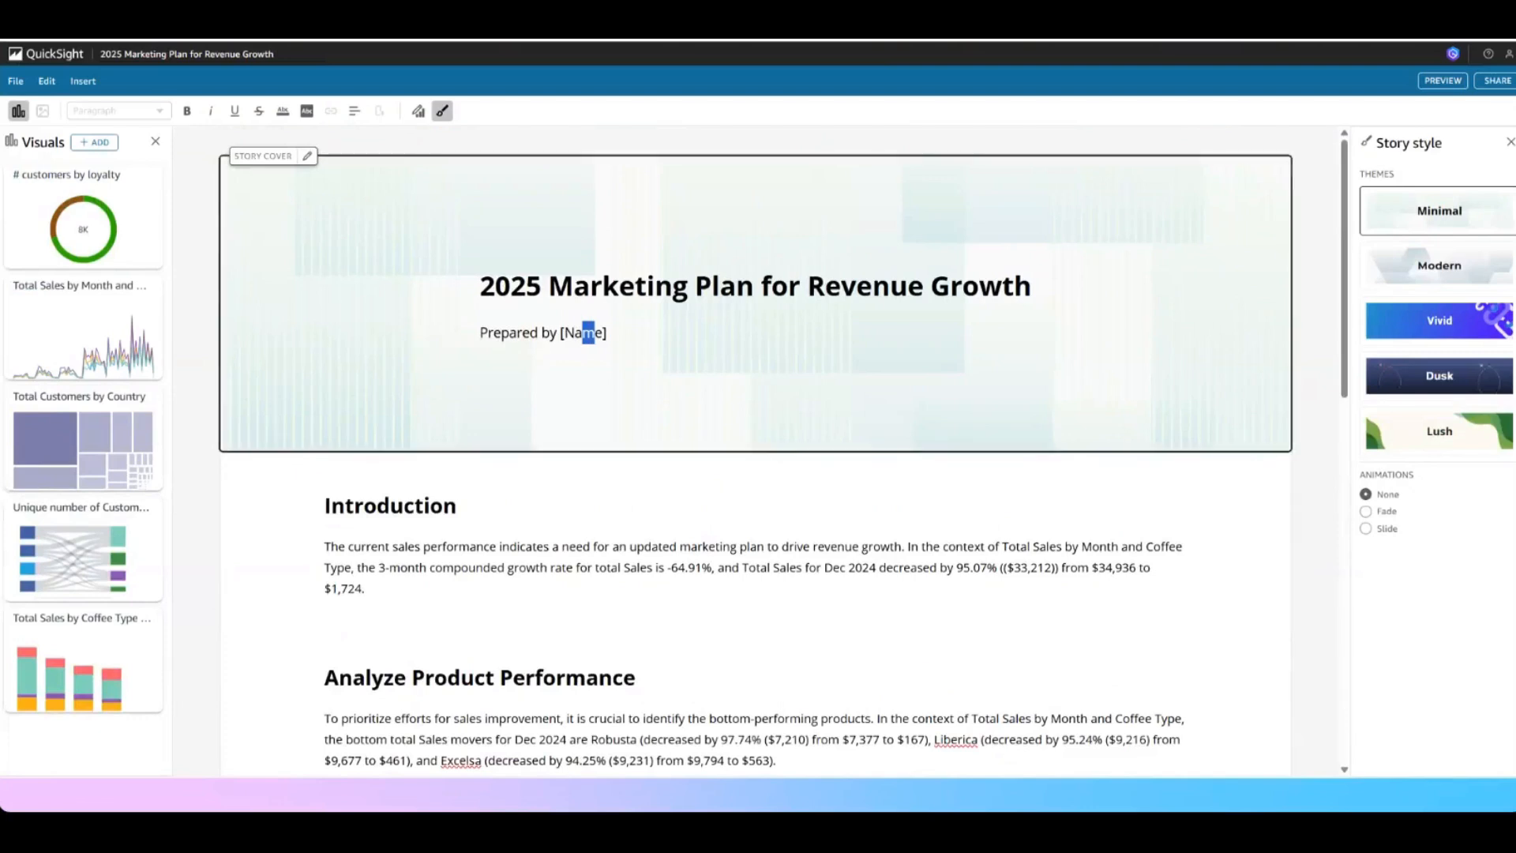
triple_click(586, 331)
left_click(607, 332)
left_click_drag(607, 333, 561, 332)
type("Amazon")
left_click(576, 619)
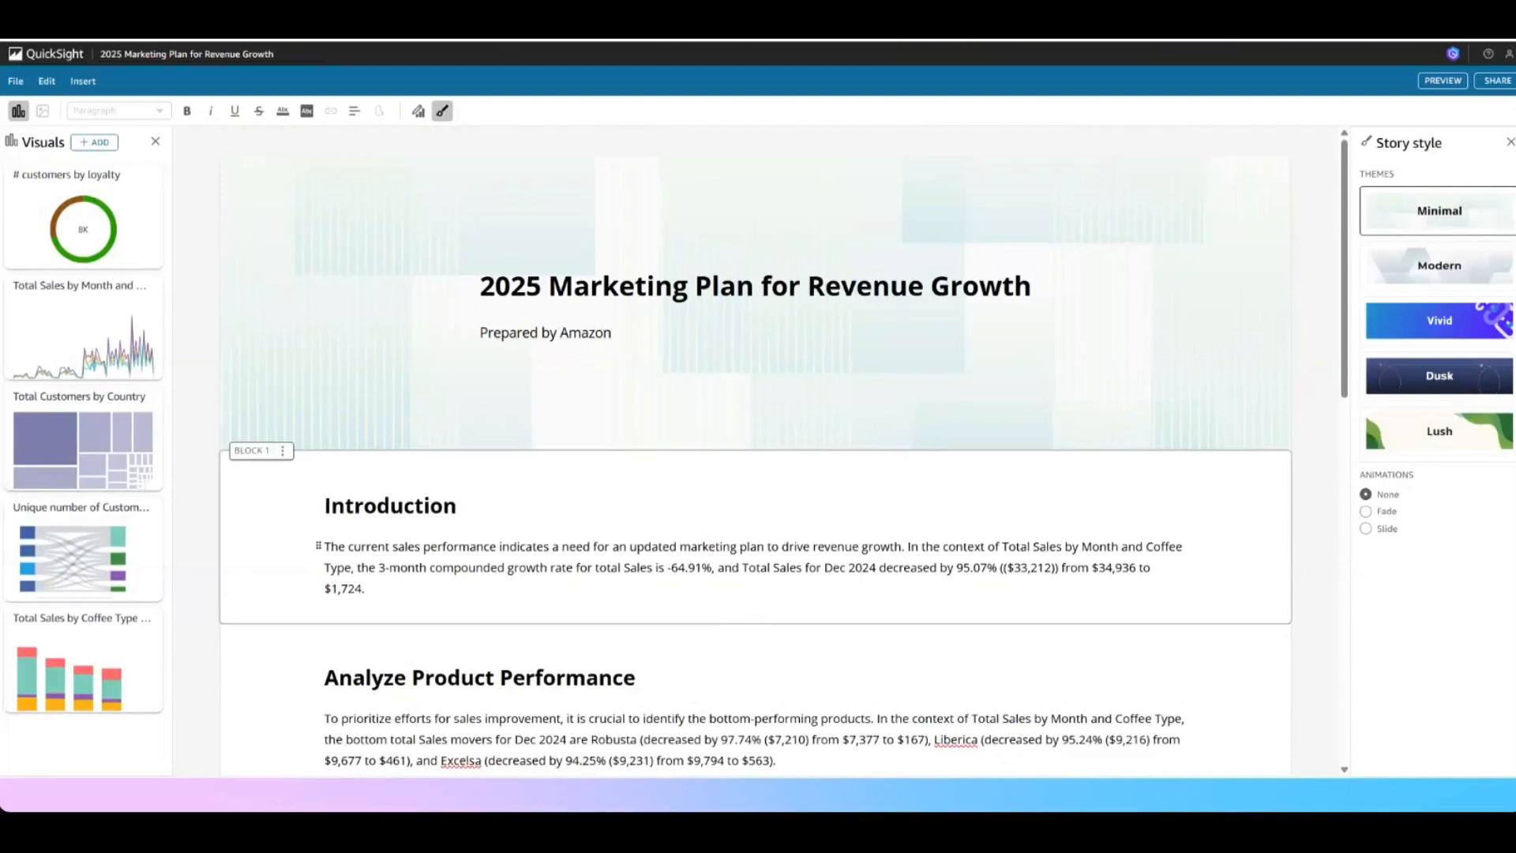
Convert the Marketing Strategies paragraph into bullet points with the generative narrative editing and keep the suggested text
scroll(756, 449, "down", 2)
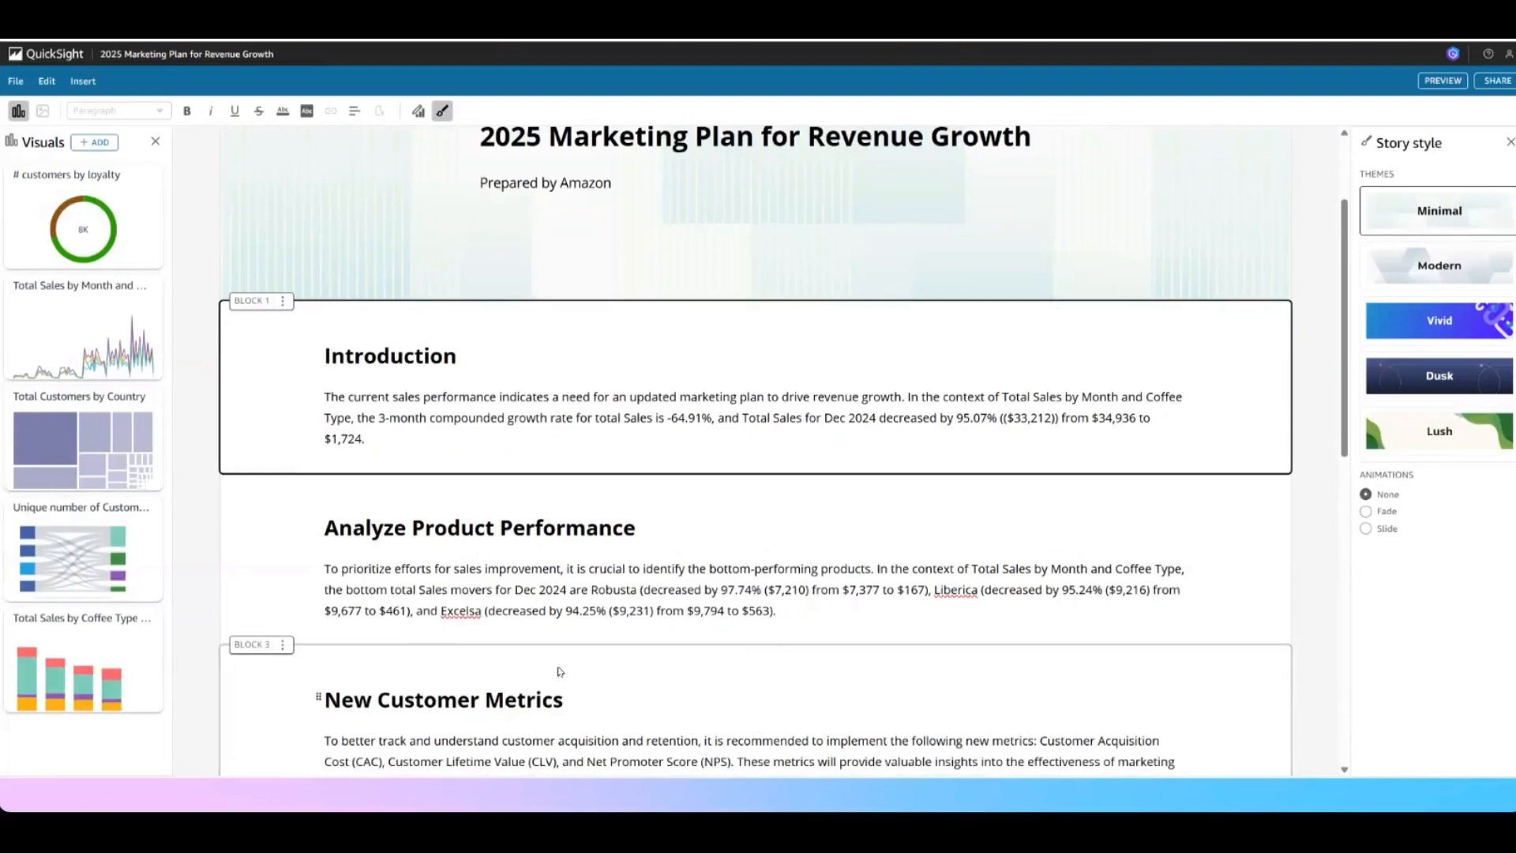
scroll(754, 641, "down", 3)
scroll(754, 641, "down", 3)
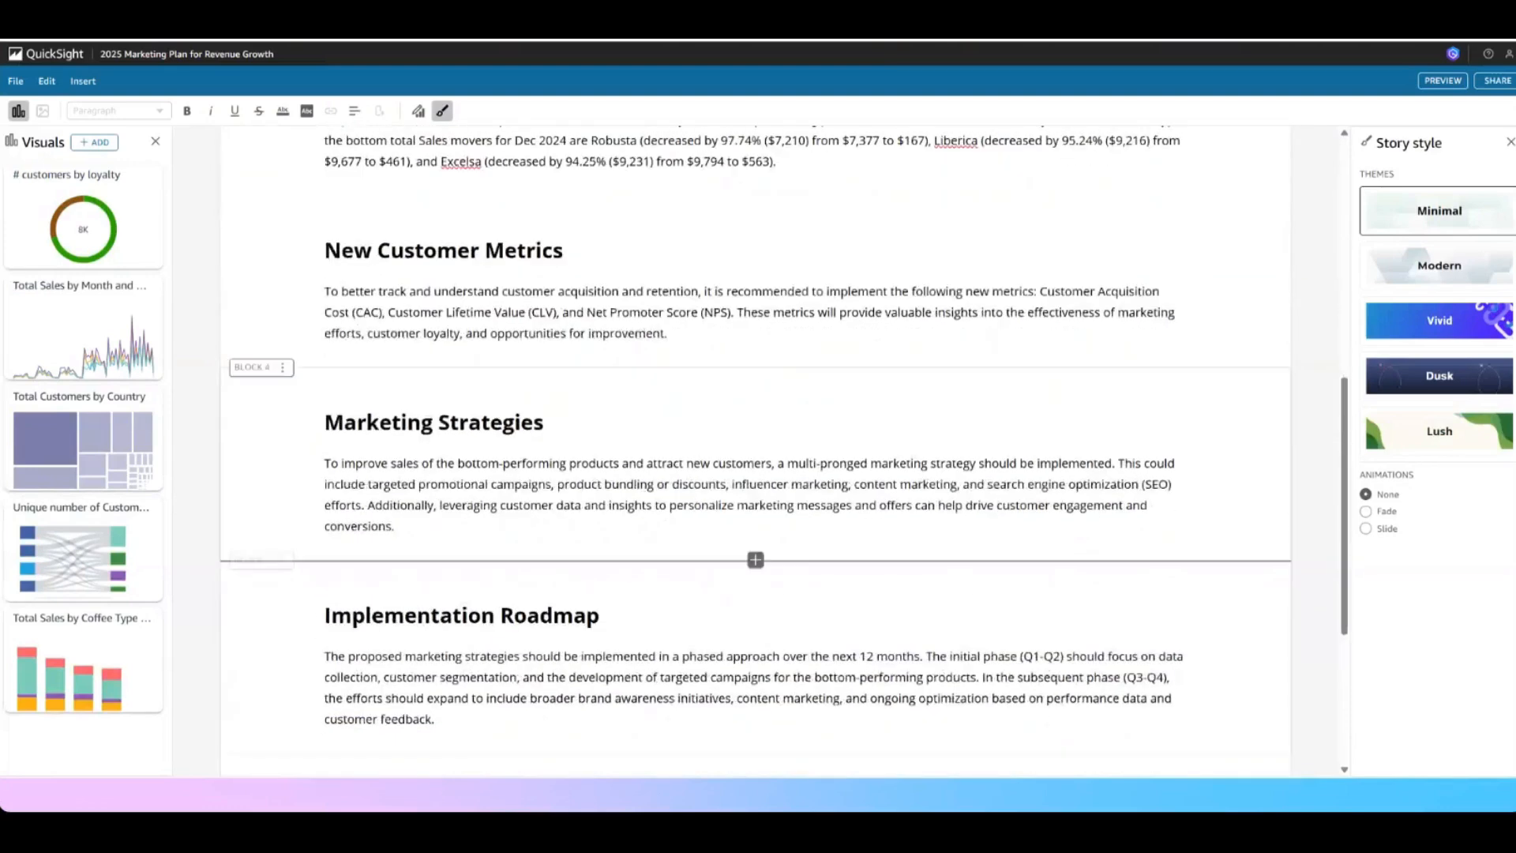
left_click(396, 526)
left_click_drag(397, 526, 324, 423)
left_click(385, 484)
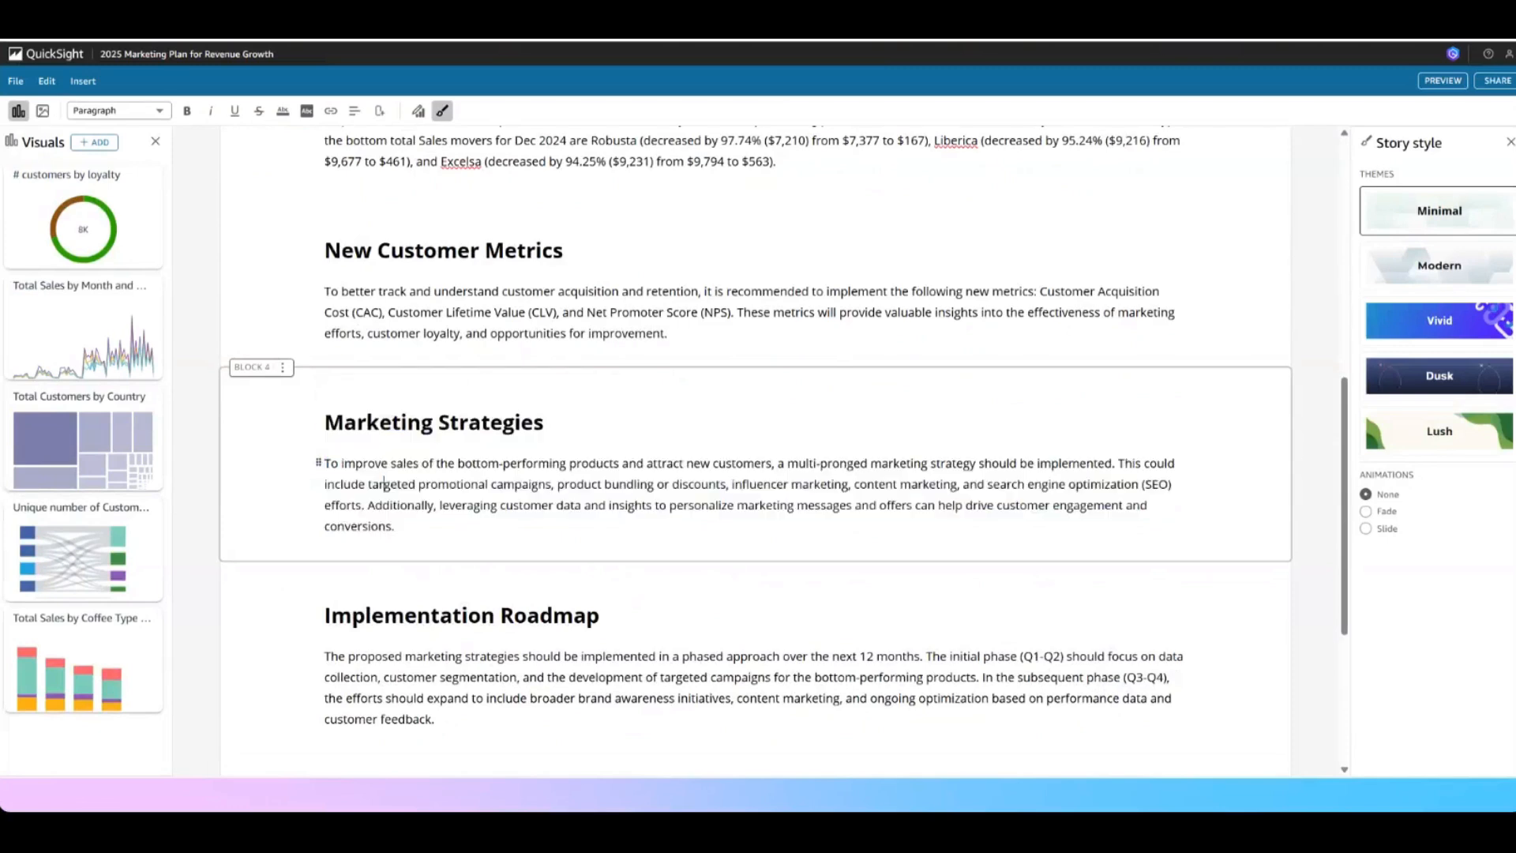
left_click_drag(396, 526, 324, 463)
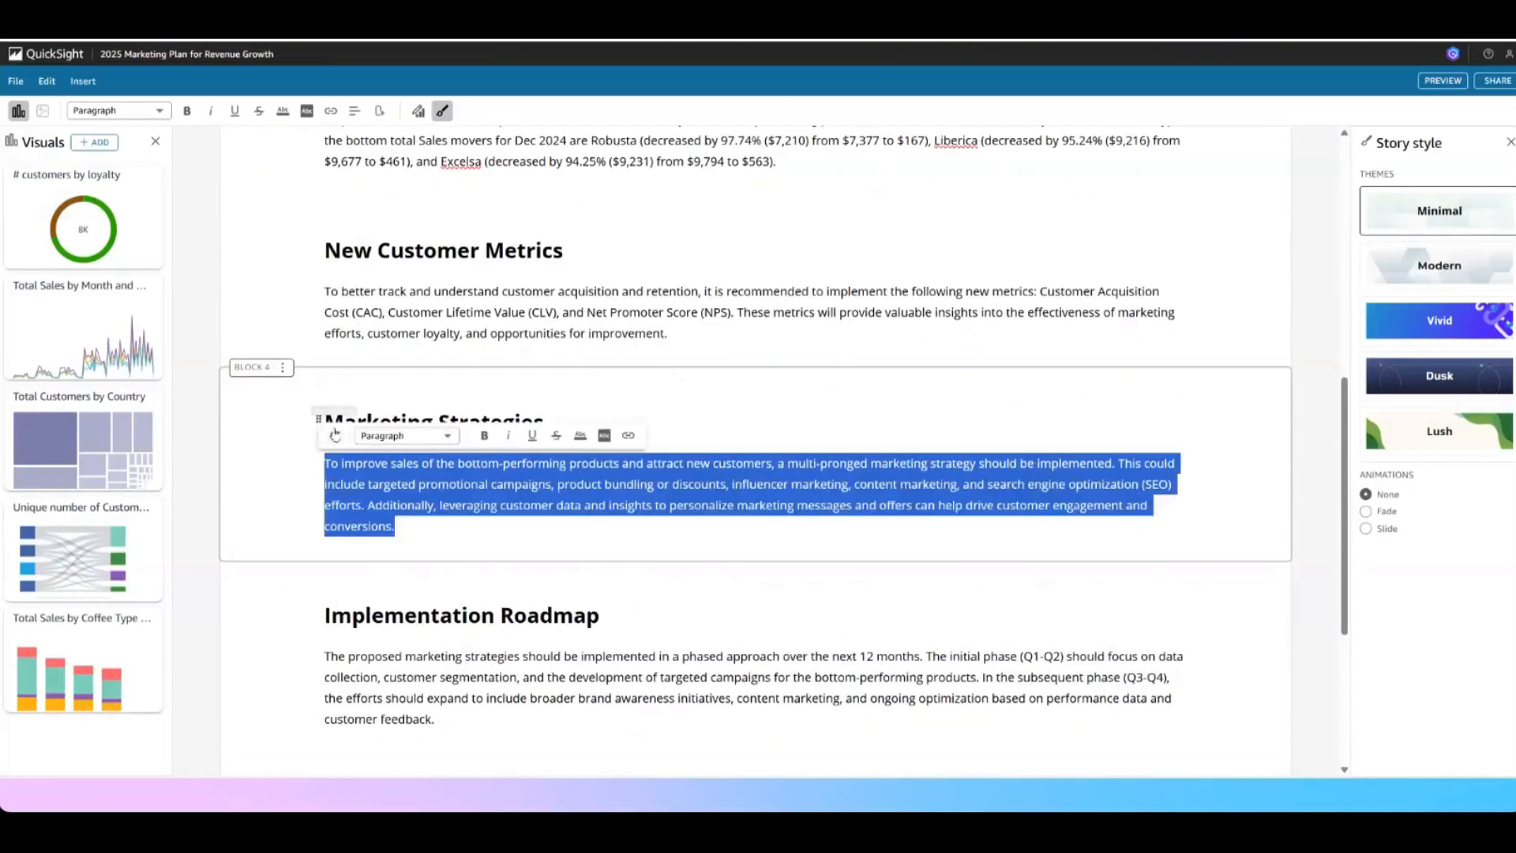
left_click(335, 433)
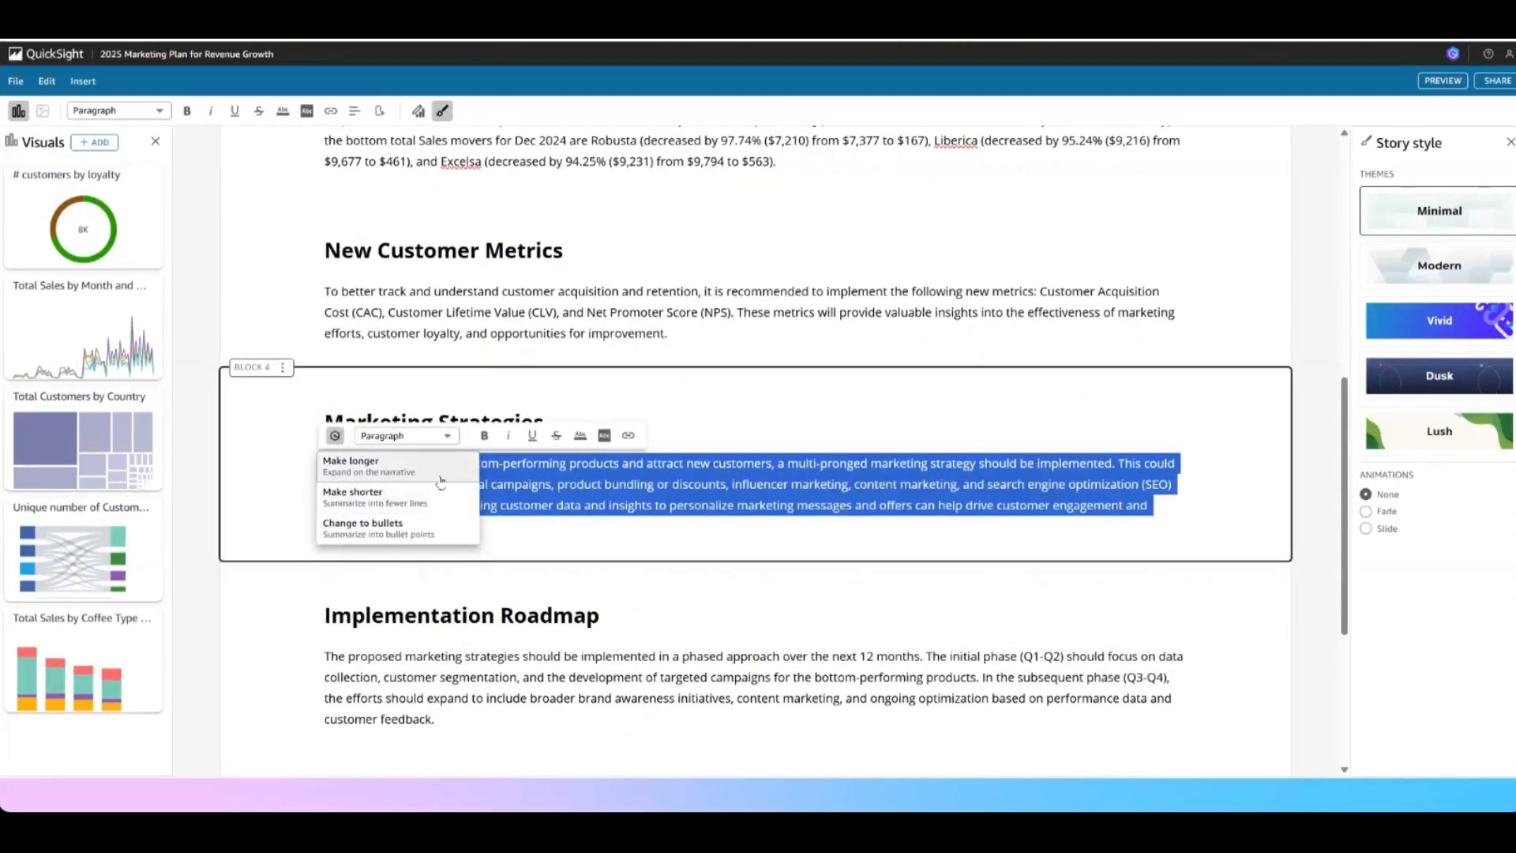
left_click(379, 527)
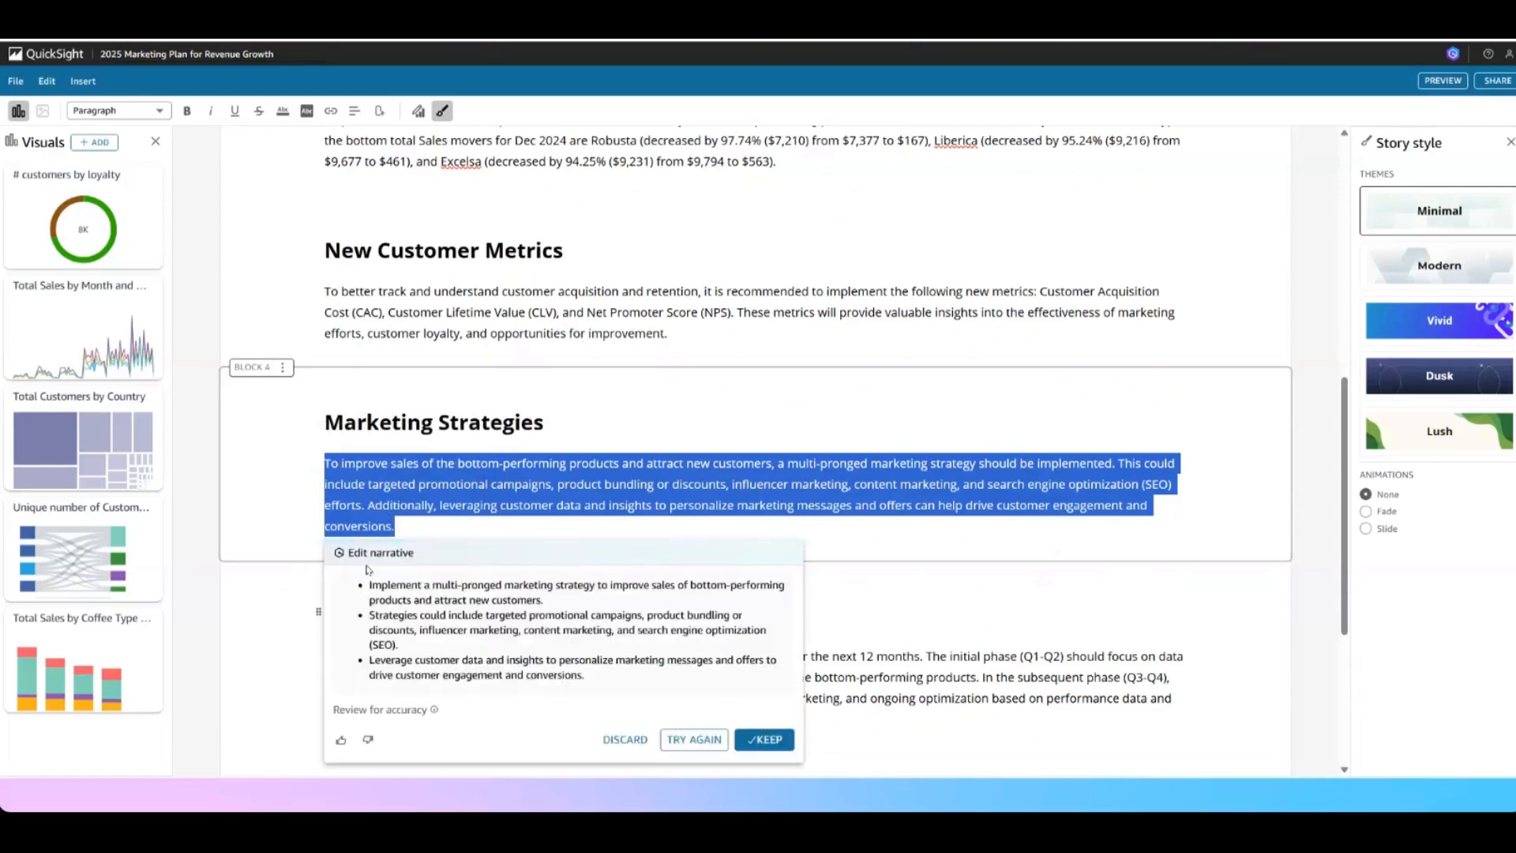
left_click(762, 739)
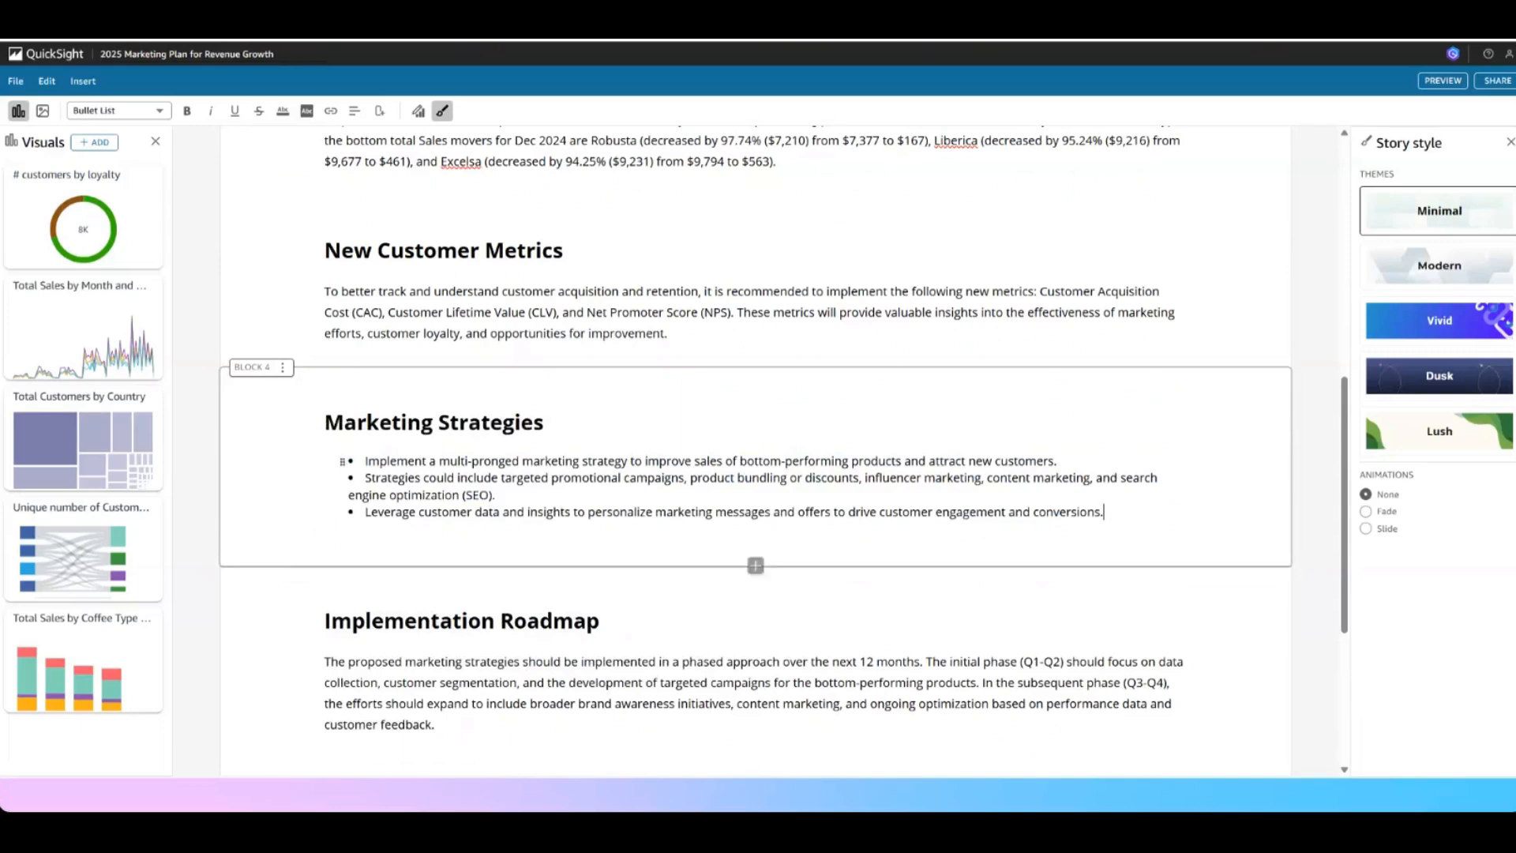
scroll(1316, 432, "up", 8)
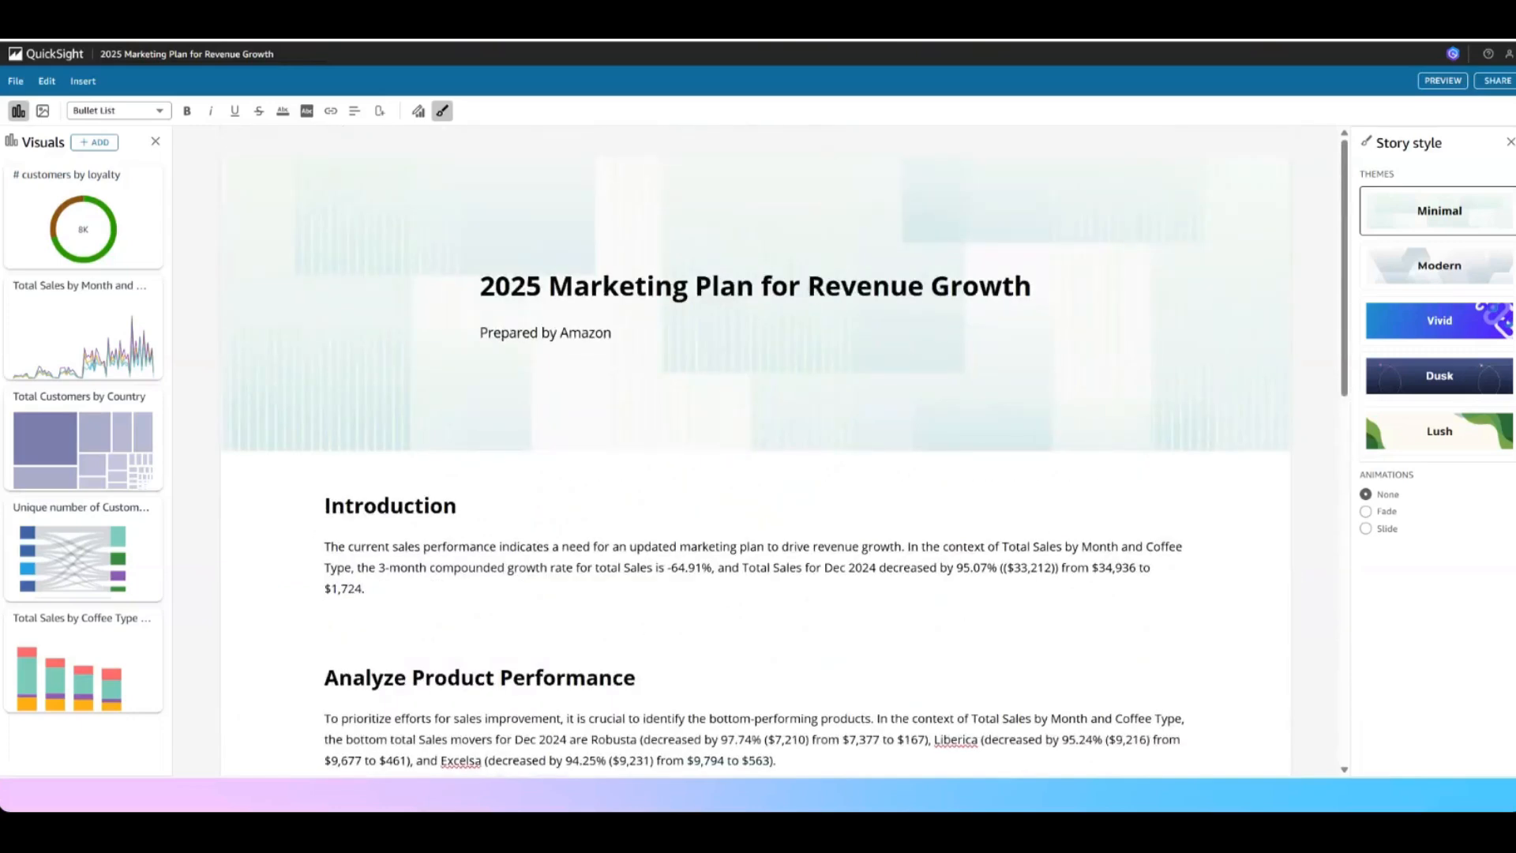